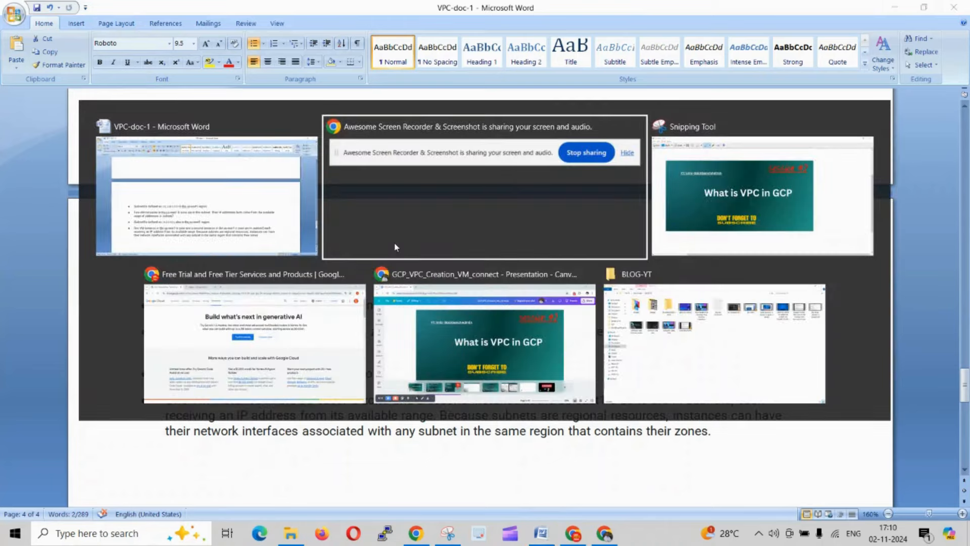
{"action": "key", "text": "alt+Tab"}
{"action": "key", "text": "alt+Tab"}
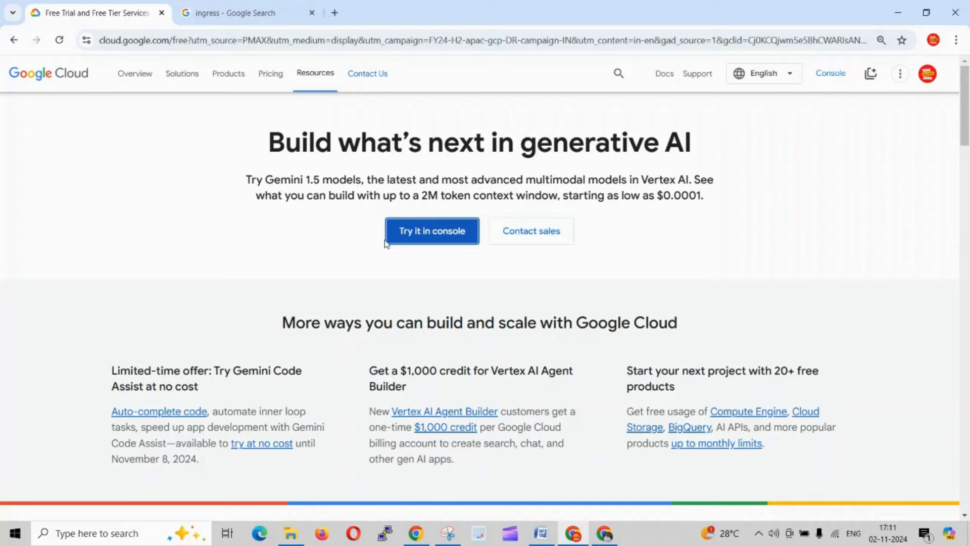
- Switch to Chrome and open the Google Cloud console from the free trial page
{"action": "left_click", "coordinate": [444, 235]}
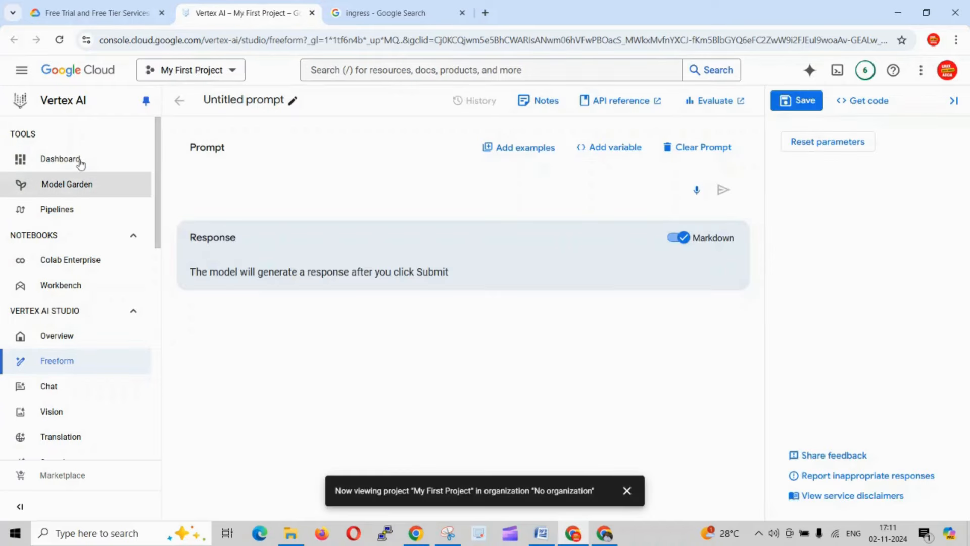
- Go to the Cloud overview welcome page of My First Project
{"action": "left_click", "coordinate": [23, 70]}
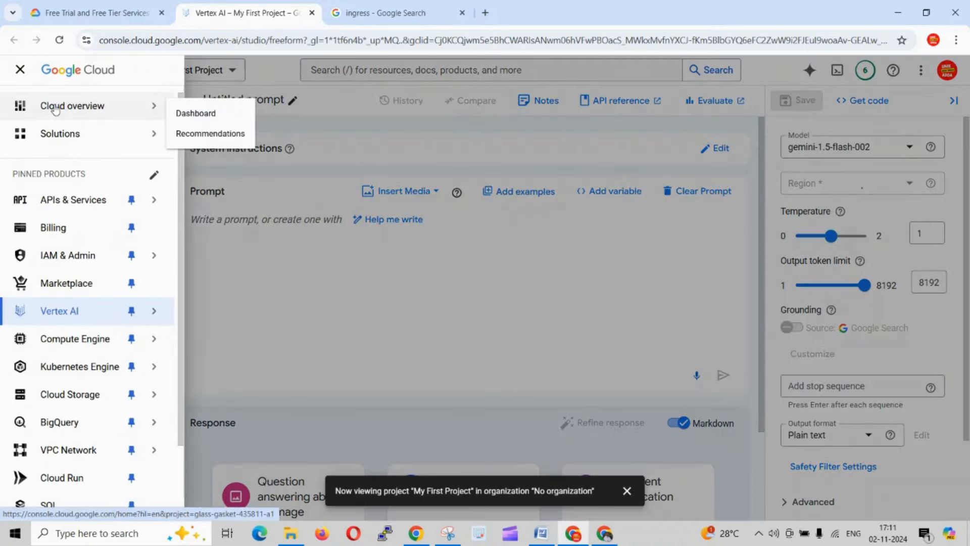
{"action": "left_click", "coordinate": [55, 107]}
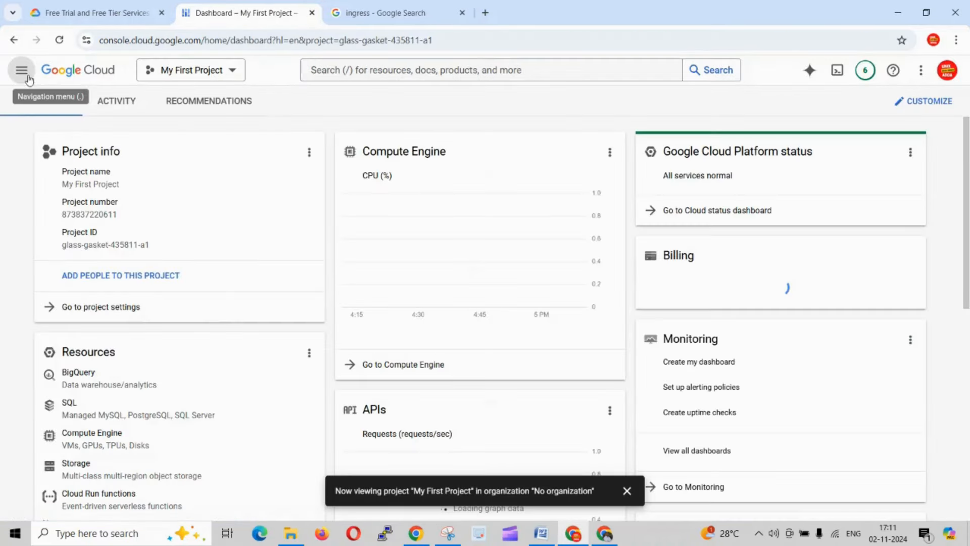
{"action": "left_click", "coordinate": [25, 75]}
{"action": "mouse_move", "coordinate": [33, 141]}
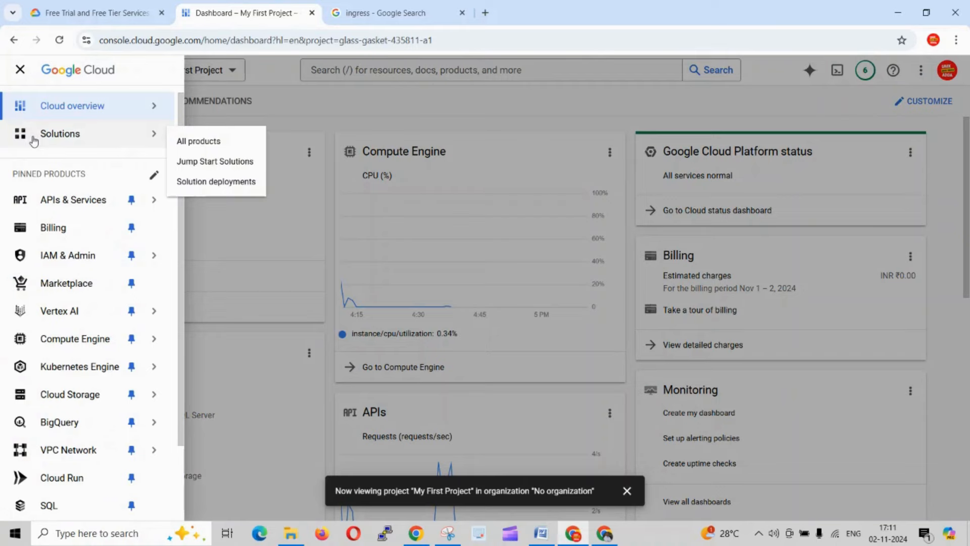
{"action": "left_click", "coordinate": [48, 98]}
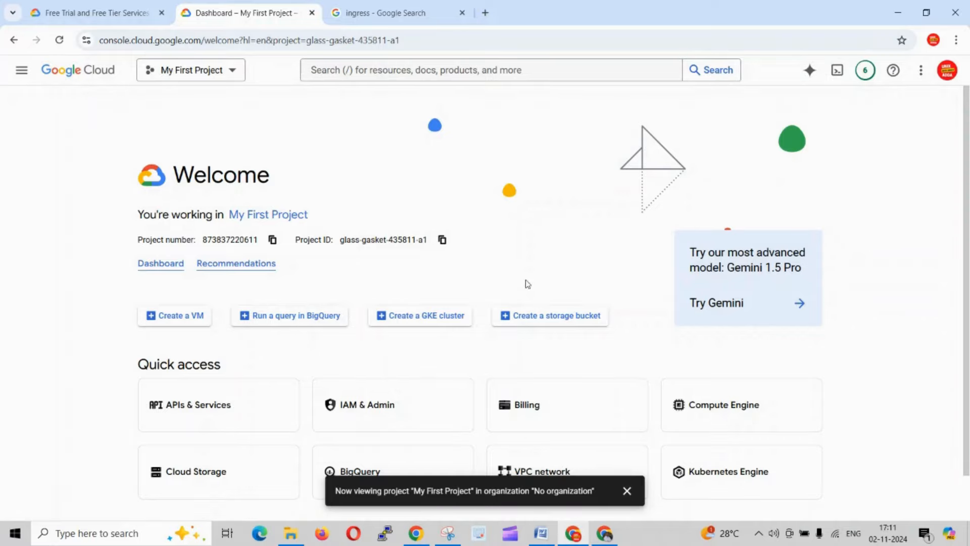
- Search the console for vpc and open the VPC networks page
{"action": "left_click", "coordinate": [373, 70]}
{"action": "type", "text": "vp"}
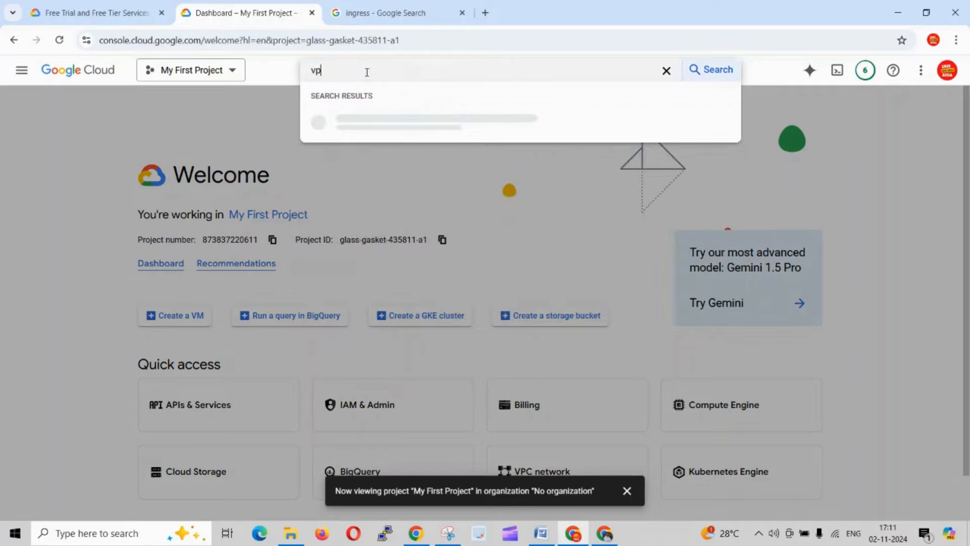
{"action": "type", "text": "c"}
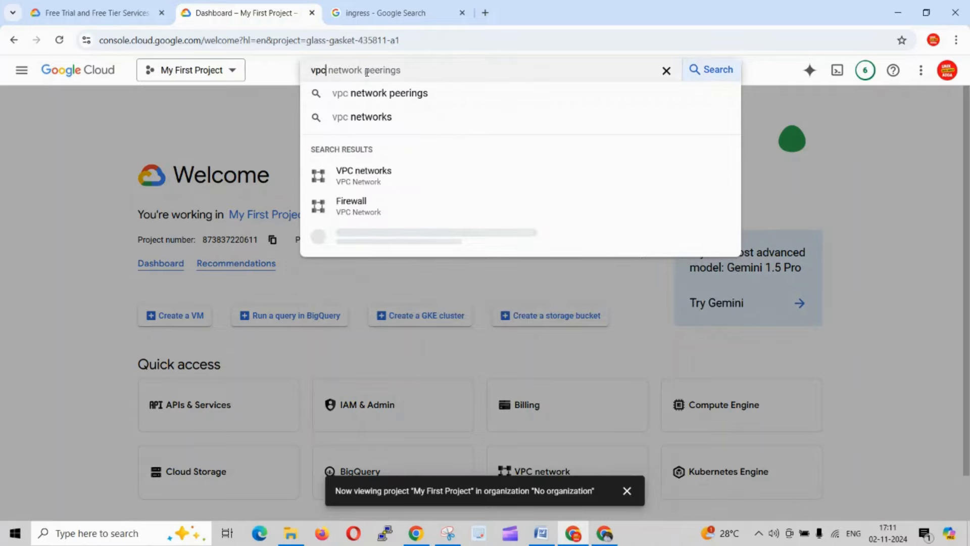
{"action": "left_click", "coordinate": [374, 182]}
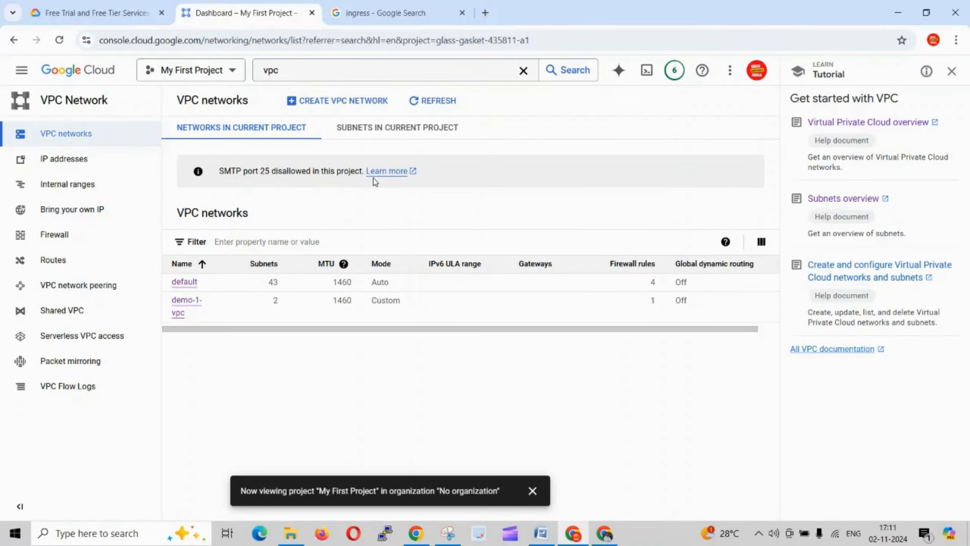
- Switch to the VPC-doc-1 Word document and review the example definitions and IP ranges of subnet1, subnet2 and subnet3
{"action": "key", "text": "alt+Tab"}
{"action": "key", "text": "alt+Tab"}
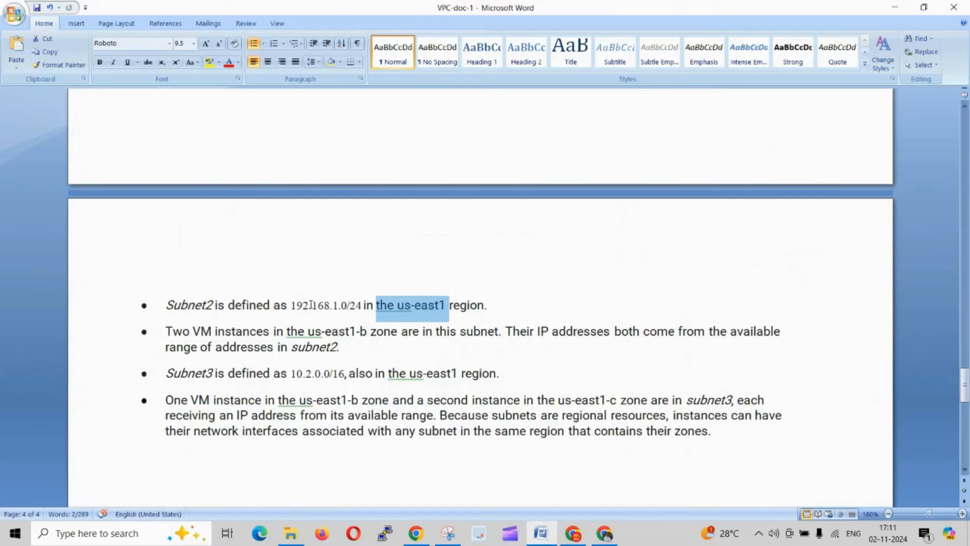
{"action": "scroll", "coordinate": [311, 305], "scroll_direction": "up", "scroll_amount": 5}
{"action": "left_click", "coordinate": [355, 309]}
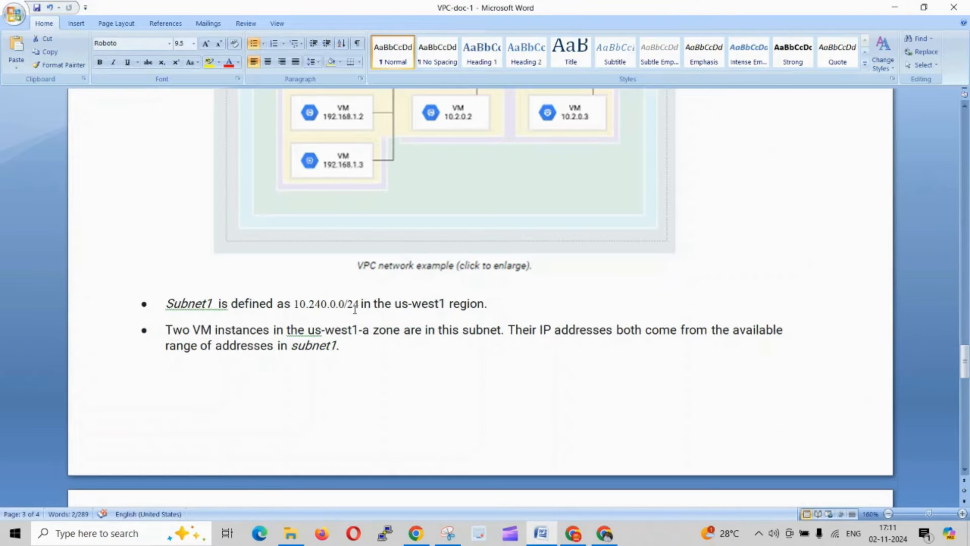
{"action": "scroll", "coordinate": [349, 355], "scroll_direction": "down", "scroll_amount": 5}
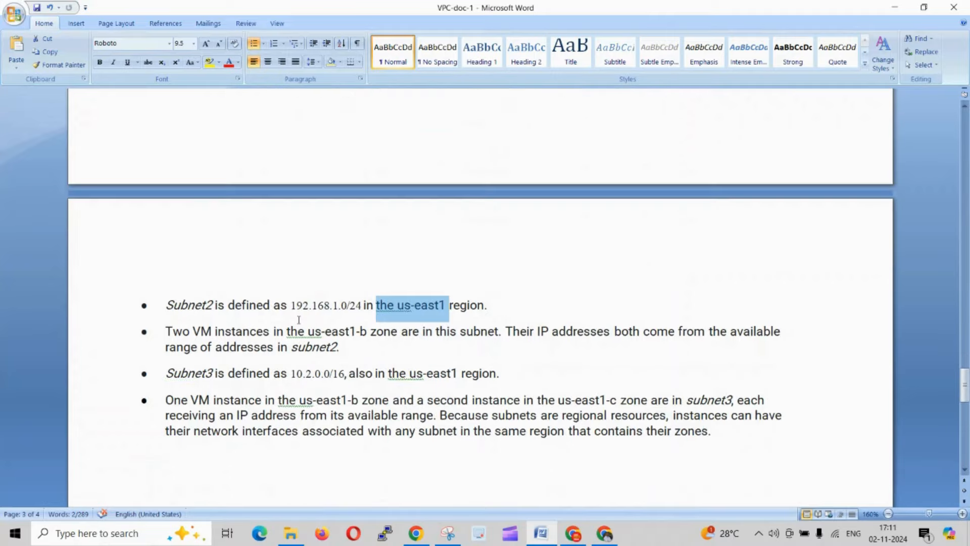
{"action": "scroll", "coordinate": [382, 339], "scroll_direction": "up", "scroll_amount": 4}
{"action": "scroll", "coordinate": [382, 339], "scroll_direction": "up", "scroll_amount": 3}
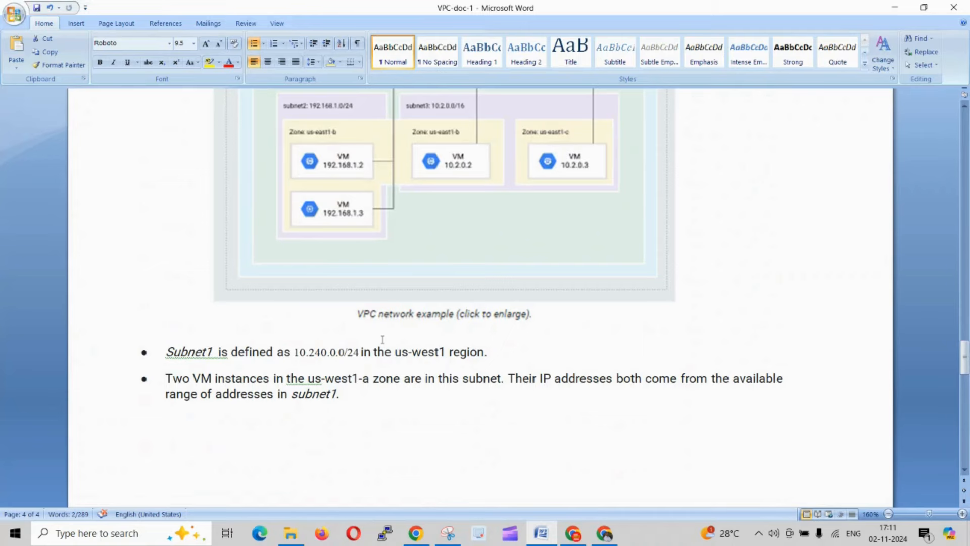
- Switch back to Chrome, examine the default VPC network's subnets with their regions and IPv4 ranges, and return to the network list
{"action": "key", "text": "alt+Tab"}
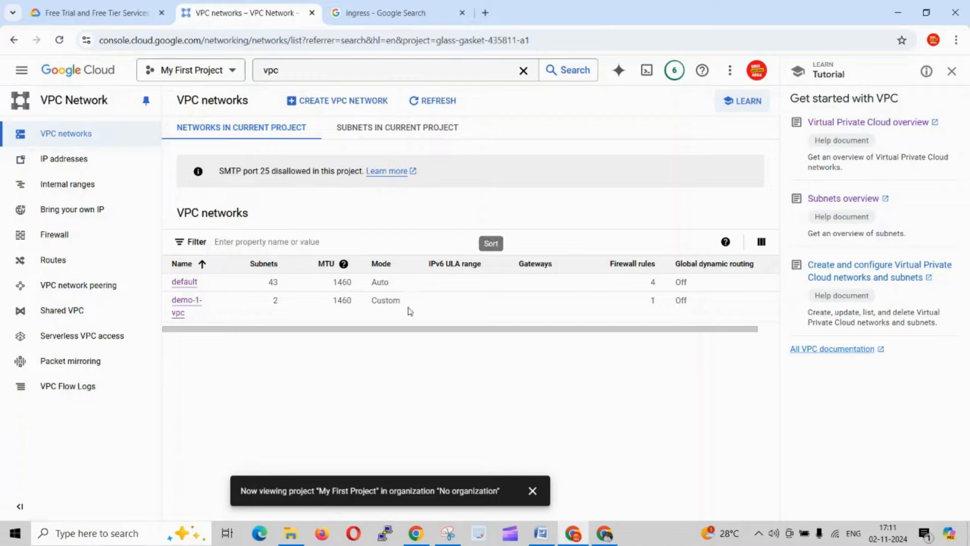
{"action": "left_click", "coordinate": [177, 287]}
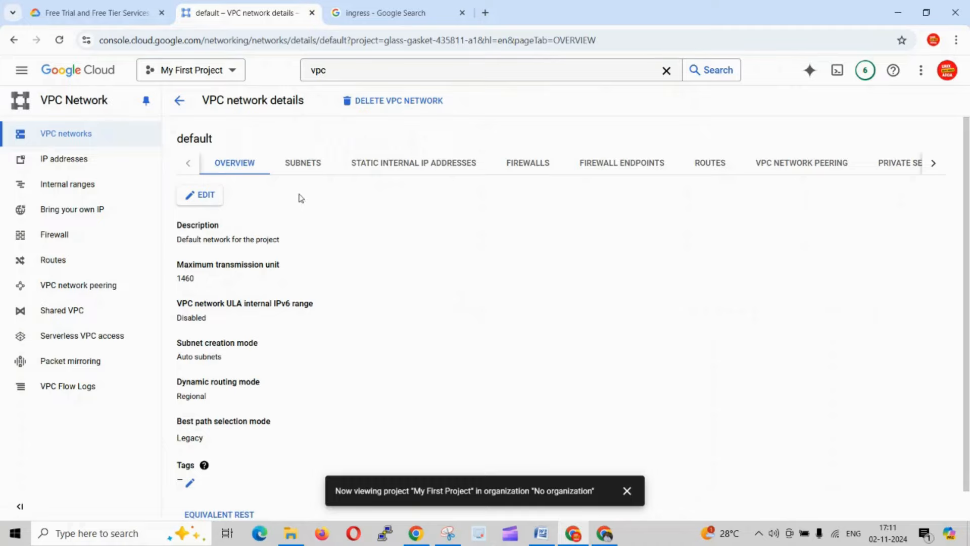
{"action": "left_click", "coordinate": [291, 170]}
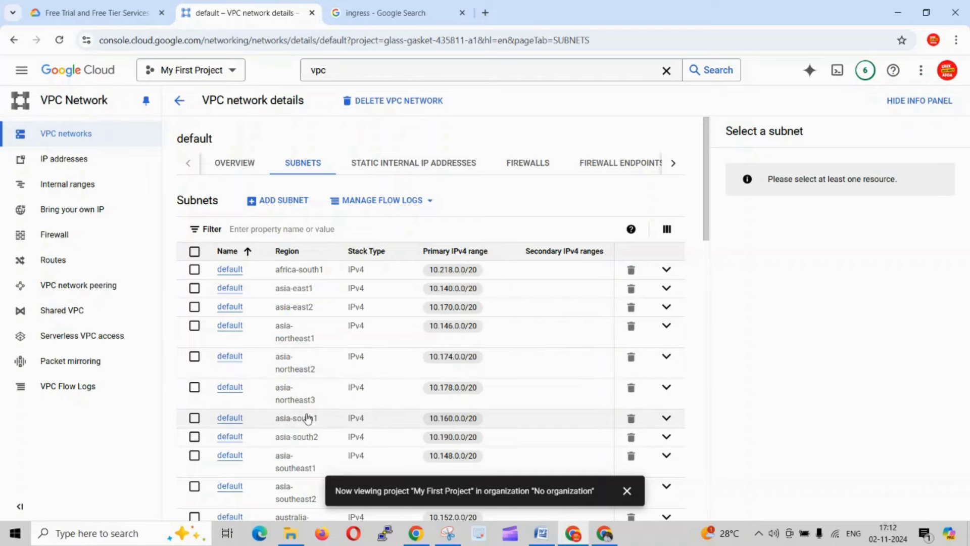
{"action": "scroll", "coordinate": [308, 418], "scroll_direction": "down", "scroll_amount": 2}
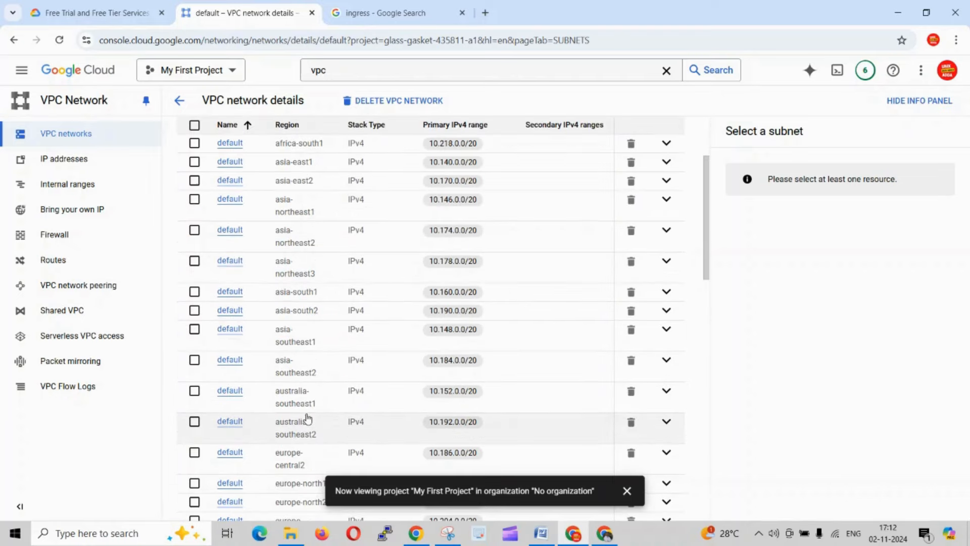
{"action": "scroll", "coordinate": [307, 418], "scroll_direction": "up", "scroll_amount": 2}
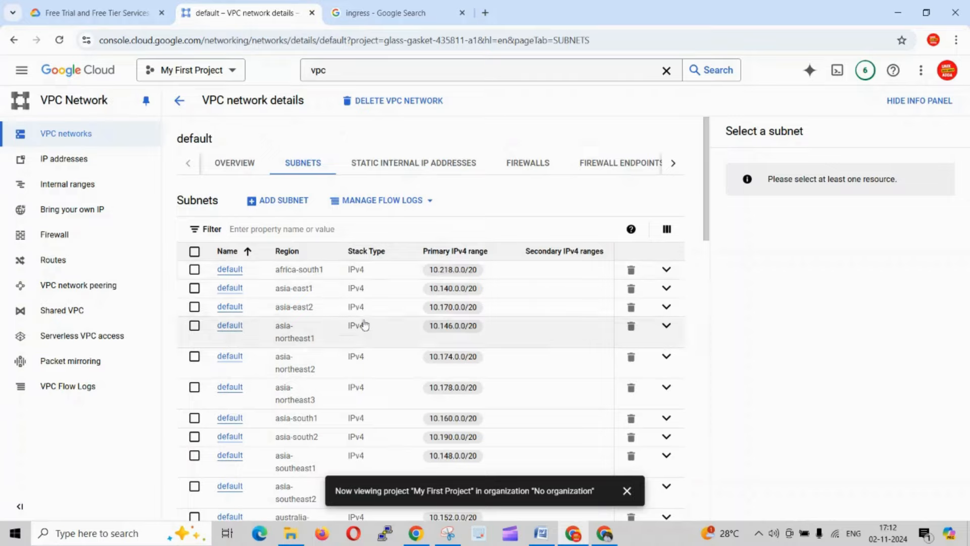
{"action": "left_click", "coordinate": [667, 270]}
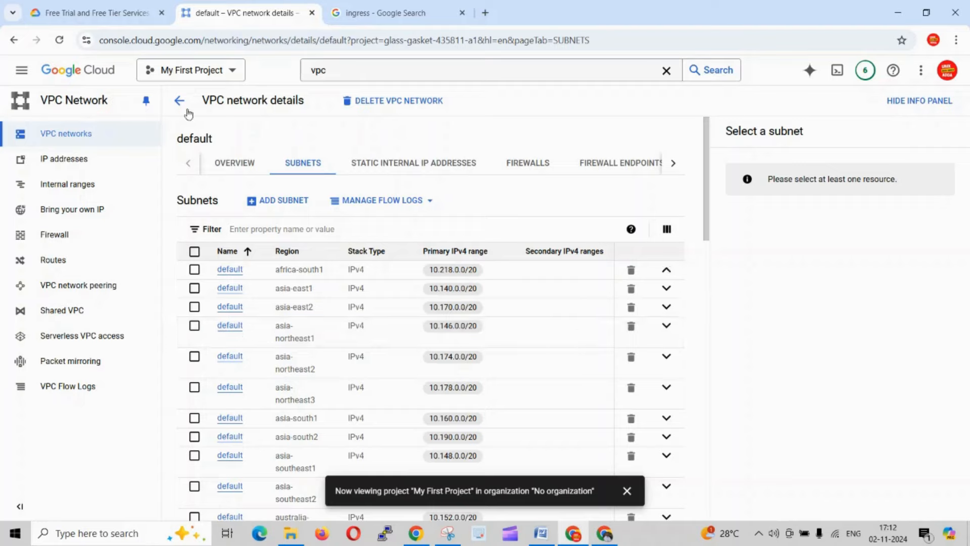
{"action": "left_click", "coordinate": [179, 101]}
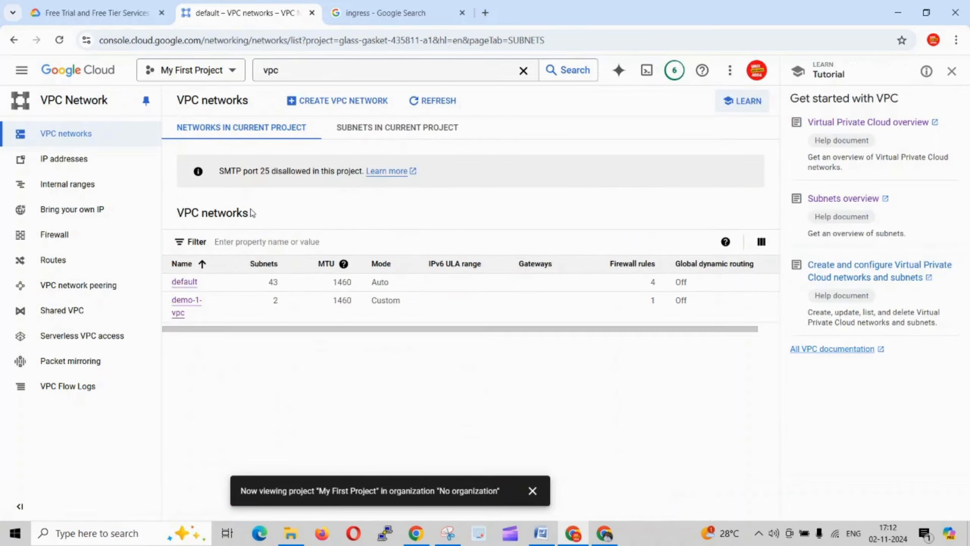
- Start creating a new VPC network and name it demo-2-vpc
{"action": "left_click", "coordinate": [354, 104]}
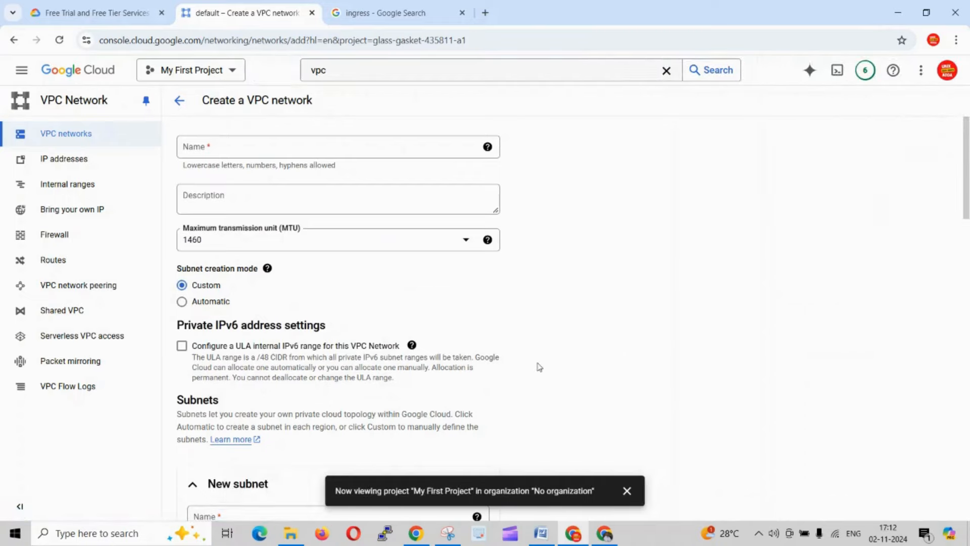
{"action": "left_click", "coordinate": [408, 146]}
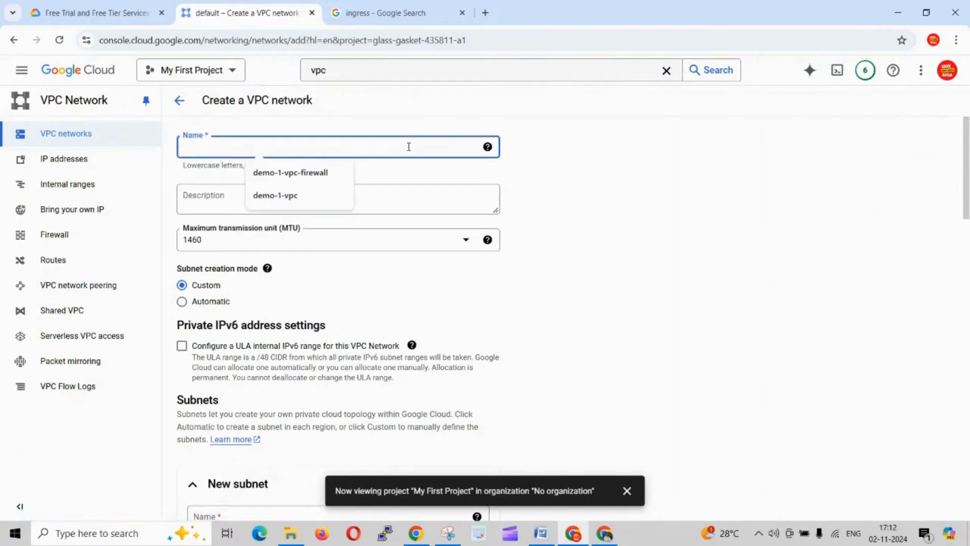
{"action": "left_click", "coordinate": [304, 194]}
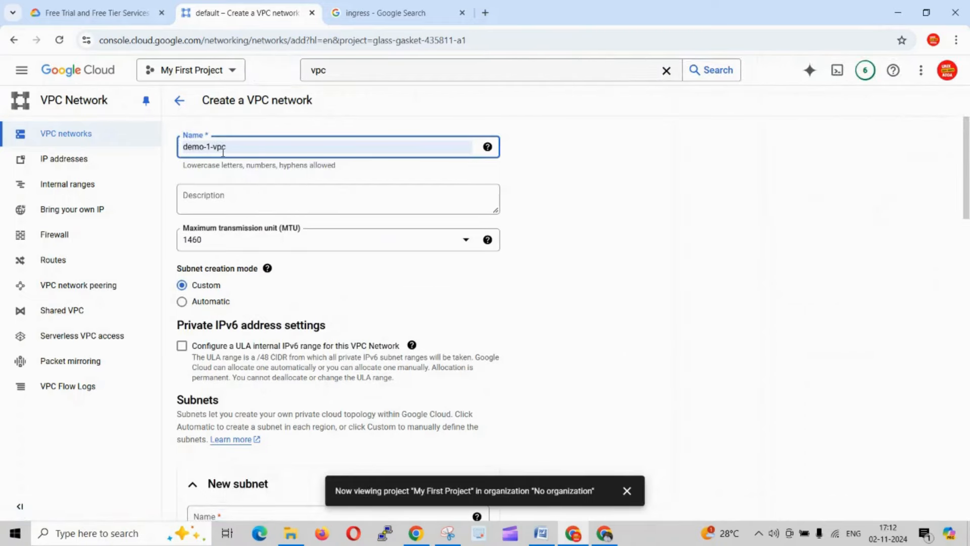
{"action": "left_click", "coordinate": [222, 152]}
{"action": "key", "text": "BackSpace"}
{"action": "type", "text": "2"}
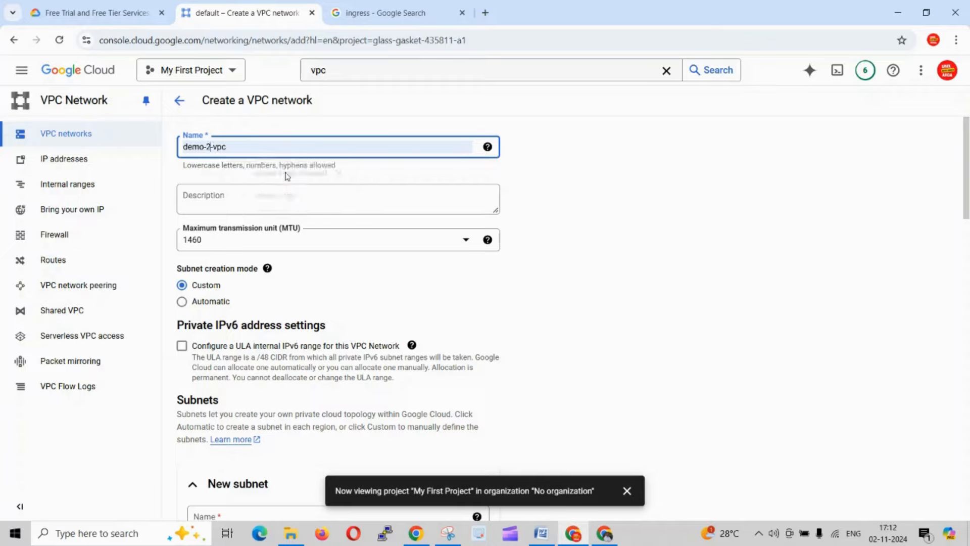
{"action": "left_click", "coordinate": [599, 258]}
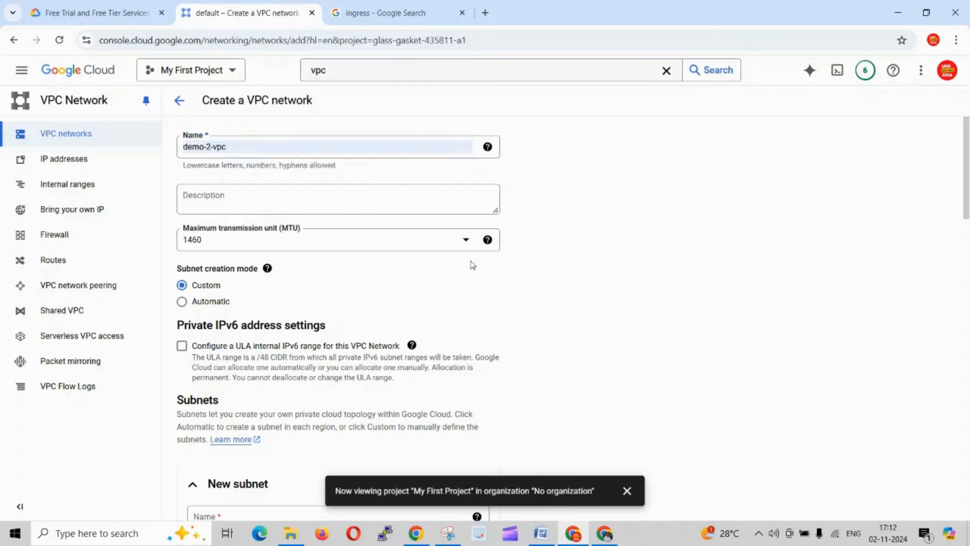
- Review the maximum transmission unit options and choose 1460 for the new network
{"action": "left_click", "coordinate": [467, 241]}
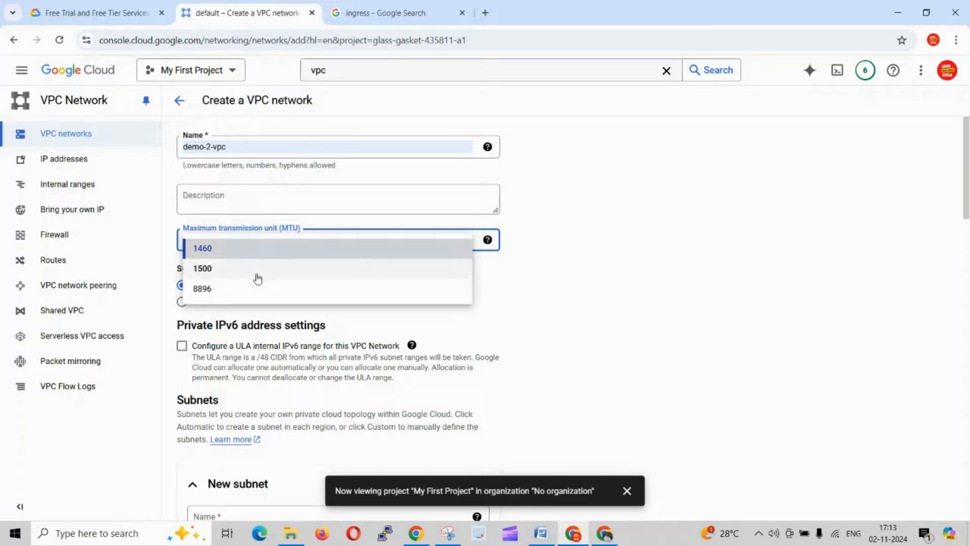
{"action": "left_click", "coordinate": [315, 253]}
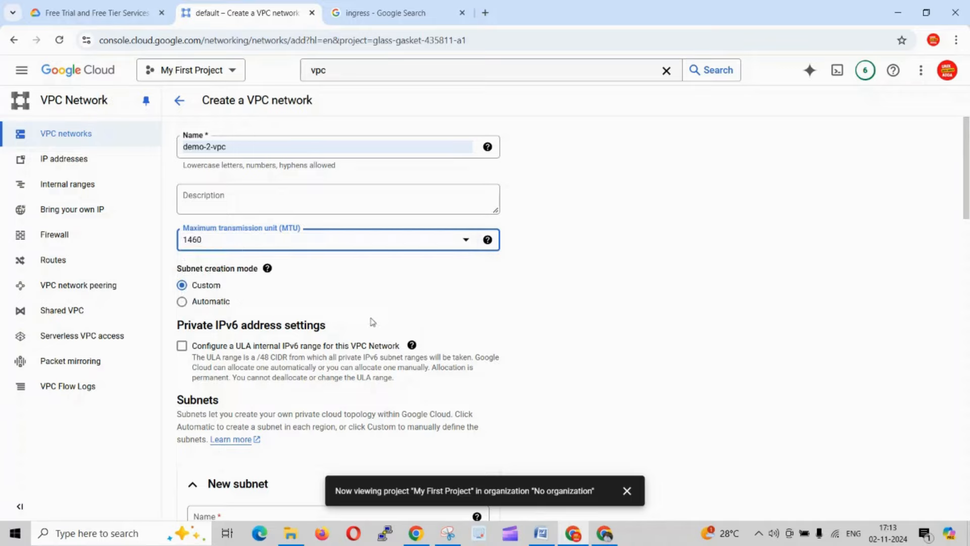
{"action": "left_click", "coordinate": [373, 322]}
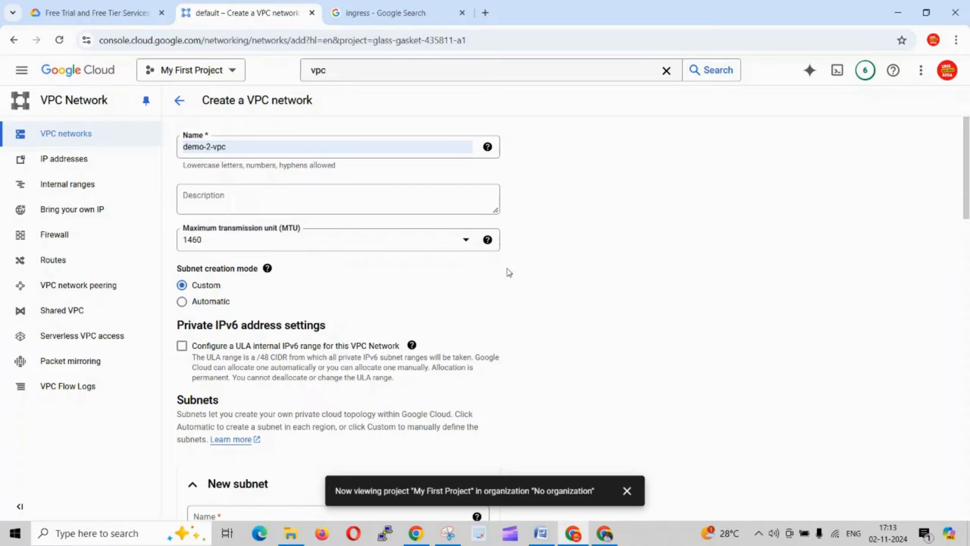
- Try the Automatic subnet creation mode, examine its IP address ranges per region, and set the mode back to Custom
{"action": "mouse_move", "coordinate": [267, 268]}
{"action": "left_click", "coordinate": [210, 301]}
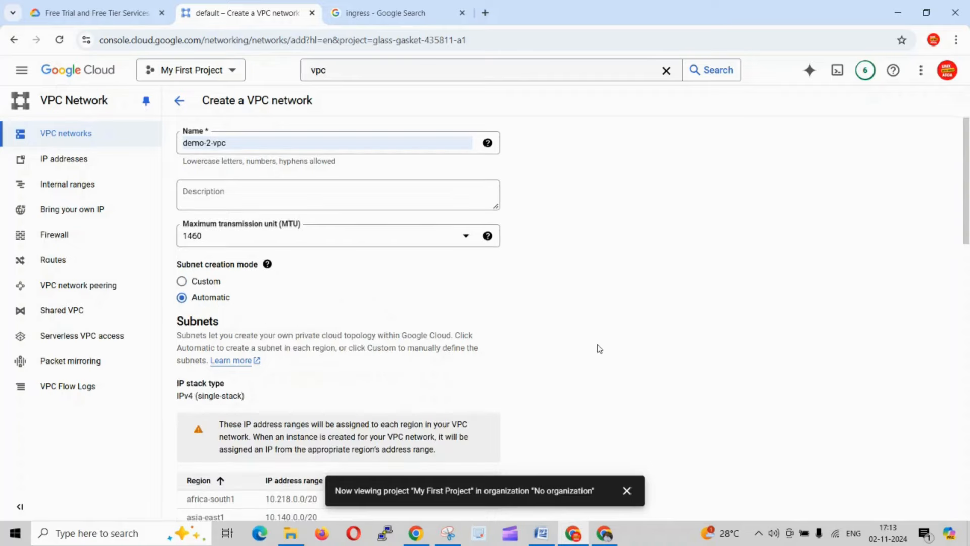
{"action": "scroll", "coordinate": [599, 349], "scroll_direction": "down", "scroll_amount": 2}
{"action": "scroll", "coordinate": [249, 344], "scroll_direction": "down", "scroll_amount": 2}
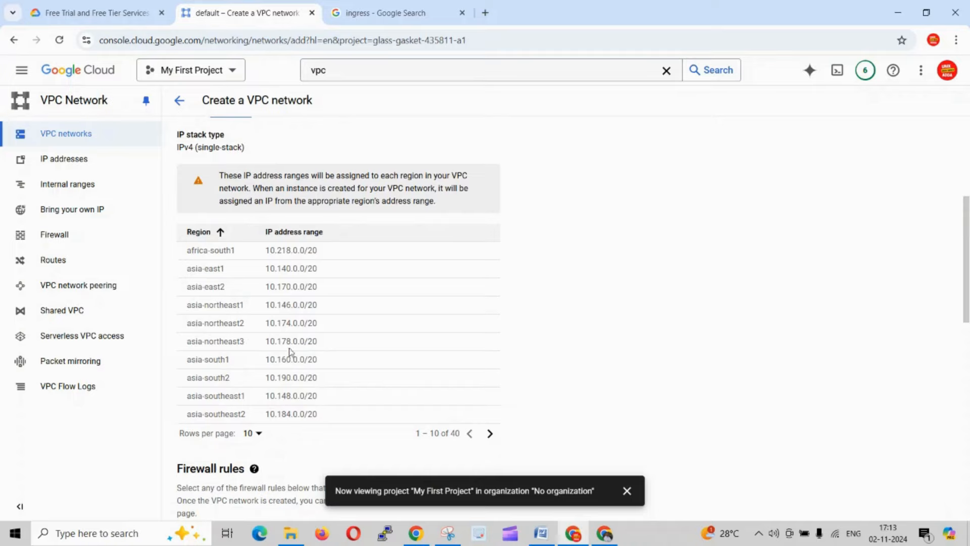
{"action": "scroll", "coordinate": [290, 351], "scroll_direction": "up", "scroll_amount": 1}
{"action": "scroll", "coordinate": [290, 352], "scroll_direction": "up", "scroll_amount": 1}
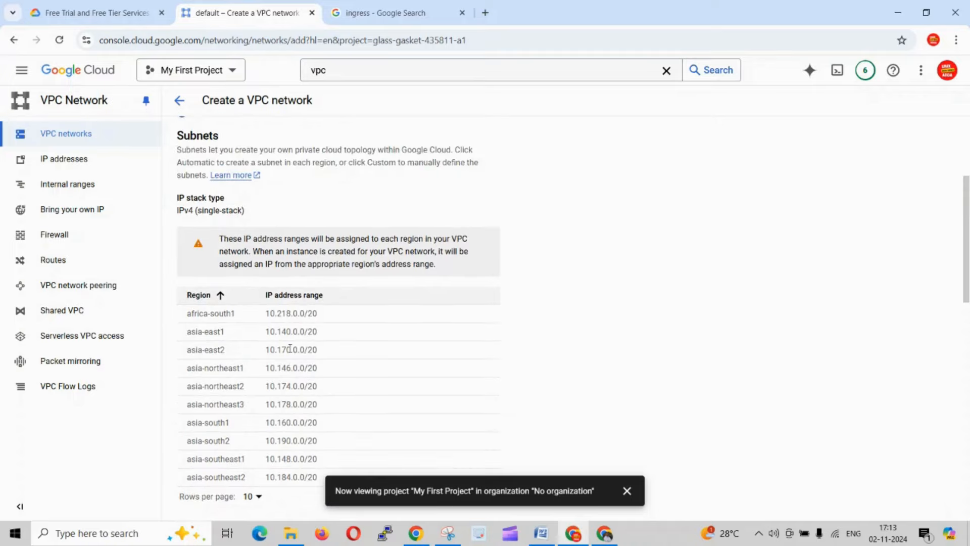
{"action": "left_click", "coordinate": [627, 491]}
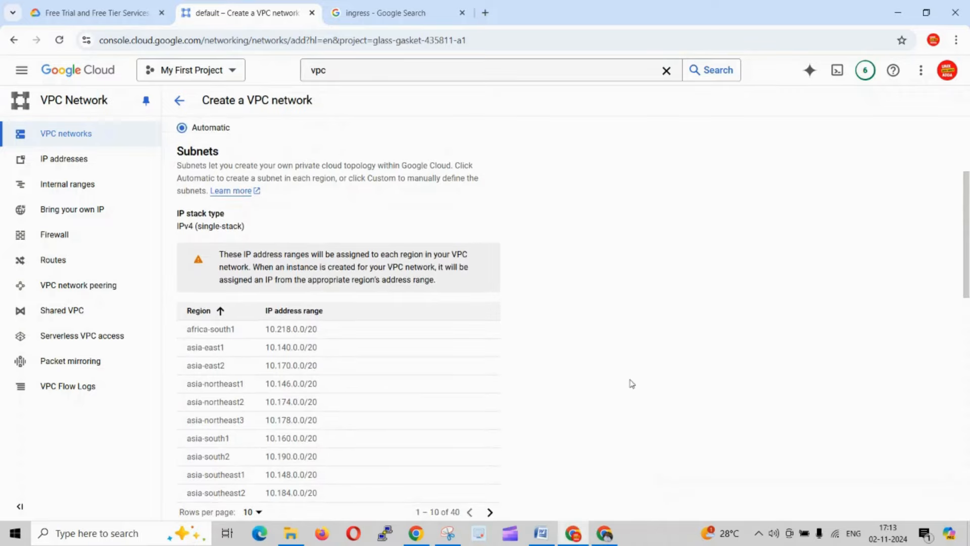
{"action": "scroll", "coordinate": [413, 257], "scroll_direction": "up", "scroll_amount": 2}
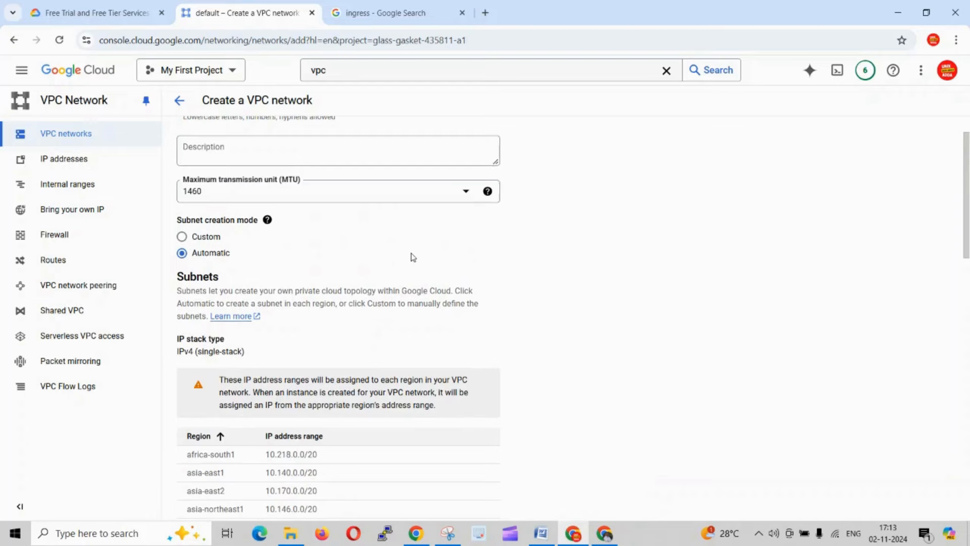
{"action": "left_click", "coordinate": [204, 239]}
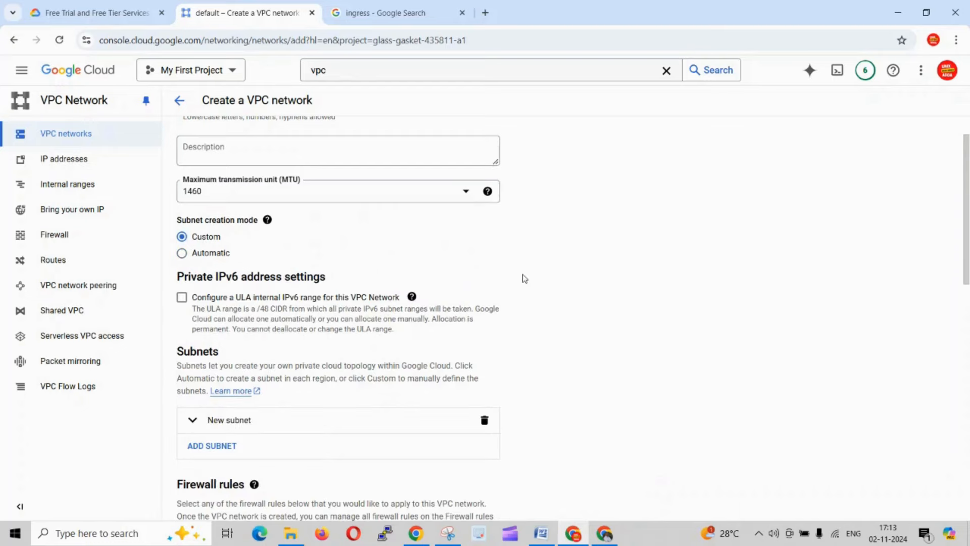
{"action": "scroll", "coordinate": [524, 278], "scroll_direction": "down", "scroll_amount": 1}
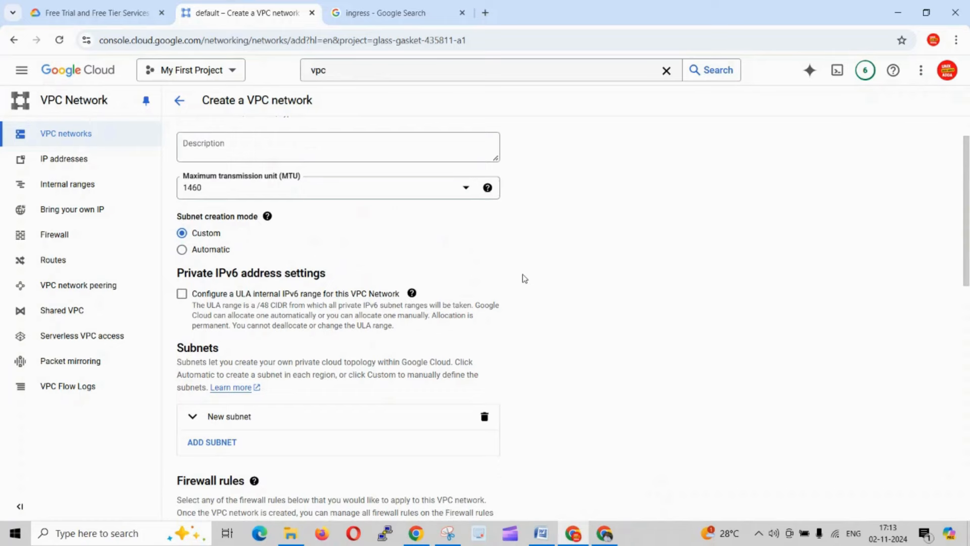
- Switch to the VPC-doc-1 Word document, highlight the line defining Subnet1's range and region, and return to Chrome
{"action": "scroll", "coordinate": [524, 278], "scroll_direction": "down", "scroll_amount": 2}
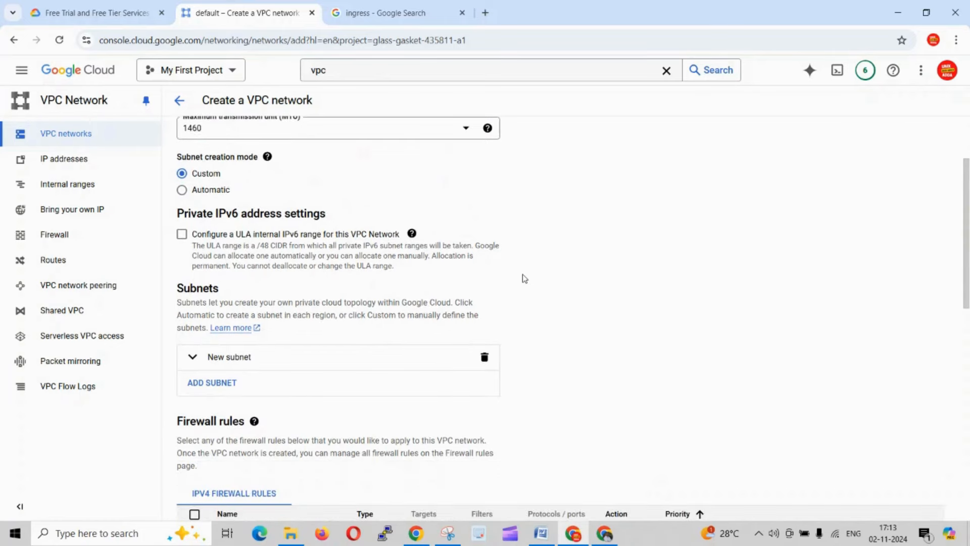
{"action": "key", "text": "alt+Tab"}
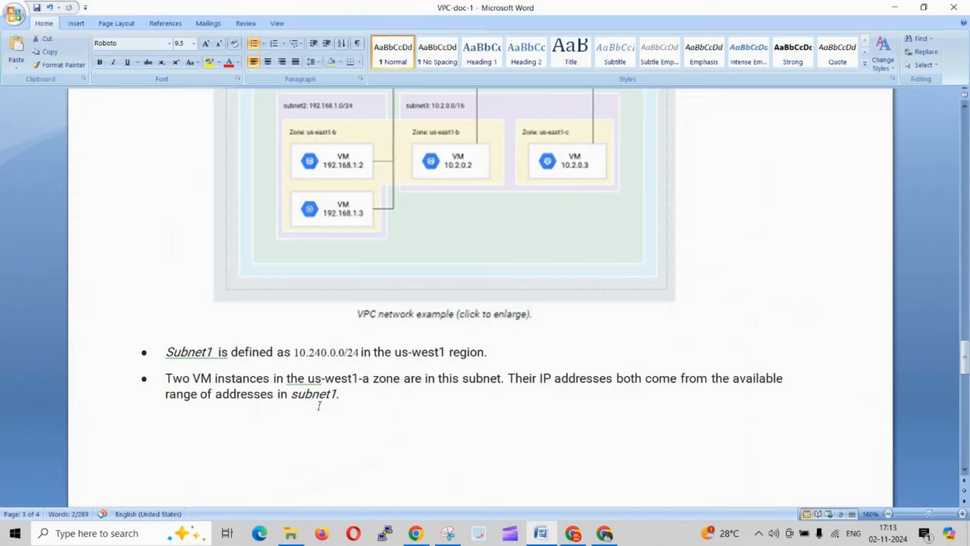
{"action": "left_click_drag", "start_coordinate": [501, 353], "coordinate": [192, 351]}
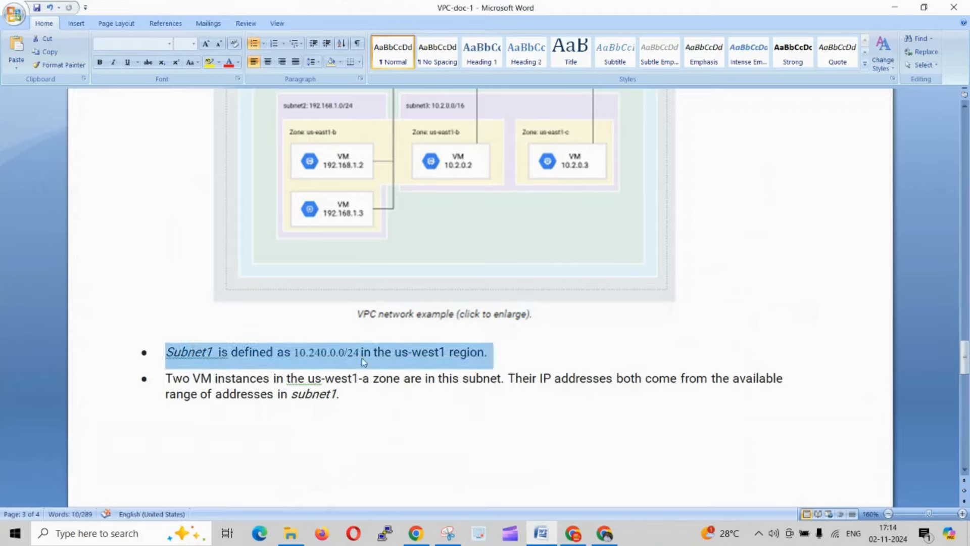
{"action": "key", "text": "alt+Tab"}
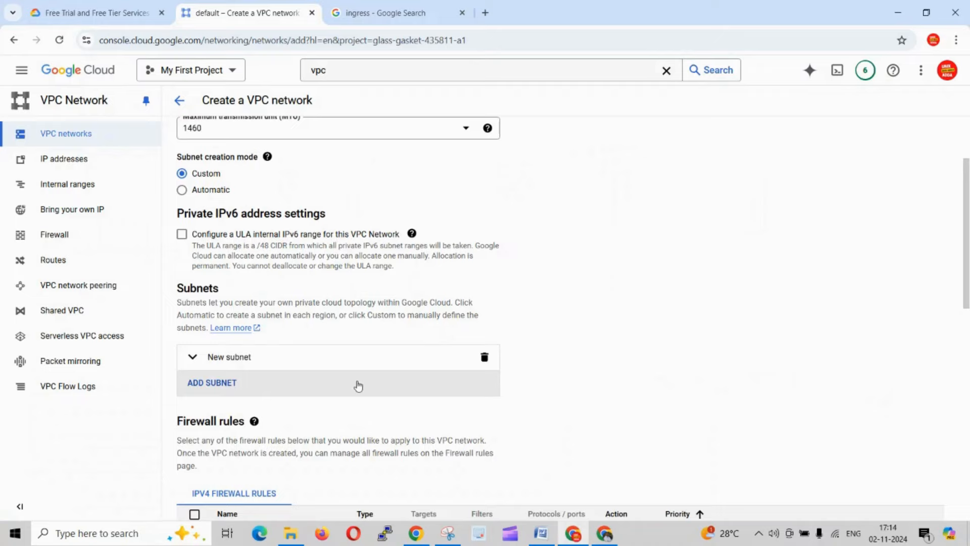
- Add another subnet to the new VPC network and name it demo-2-vpc-sub
{"action": "left_click", "coordinate": [228, 386]}
{"action": "scroll", "coordinate": [226, 358], "scroll_direction": "down", "scroll_amount": 1}
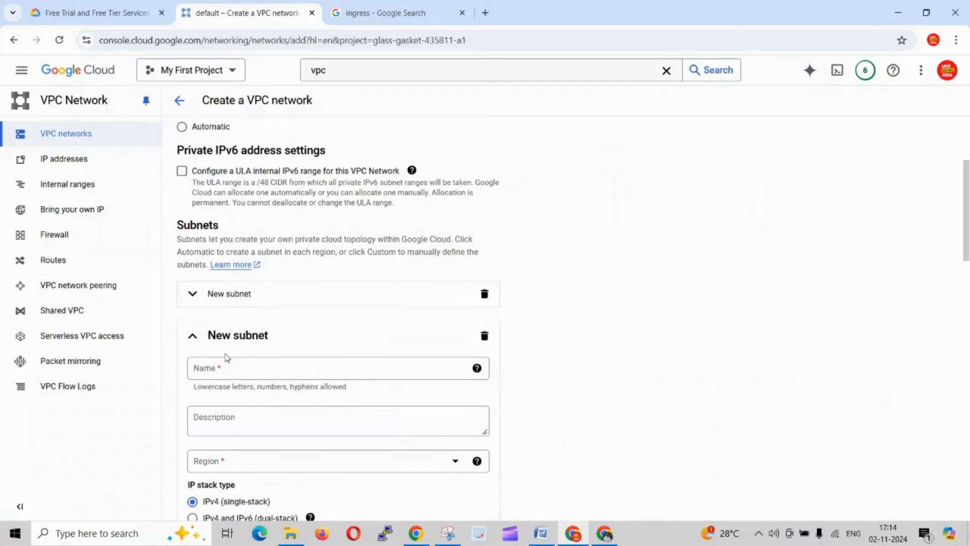
{"action": "left_click", "coordinate": [223, 370]}
{"action": "left_click", "coordinate": [223, 369]}
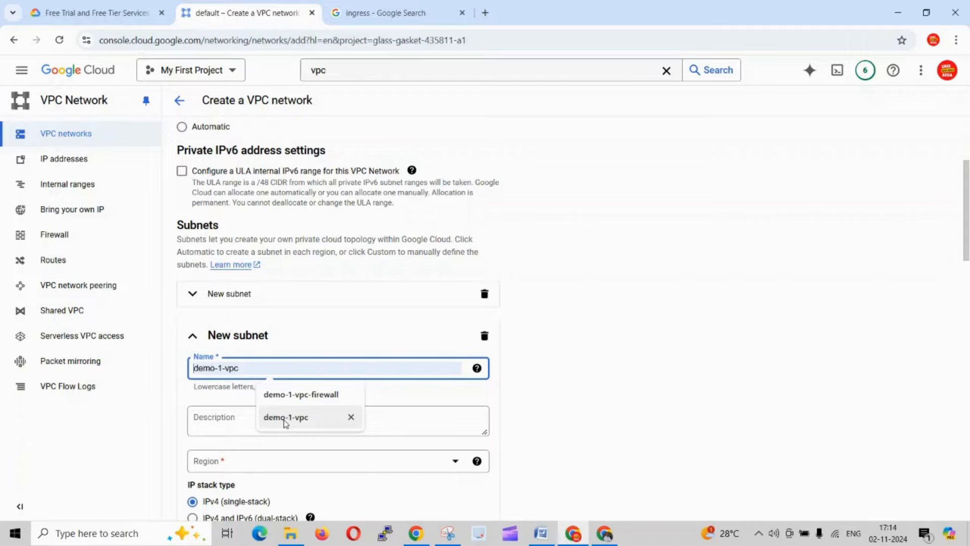
{"action": "left_click", "coordinate": [283, 417]}
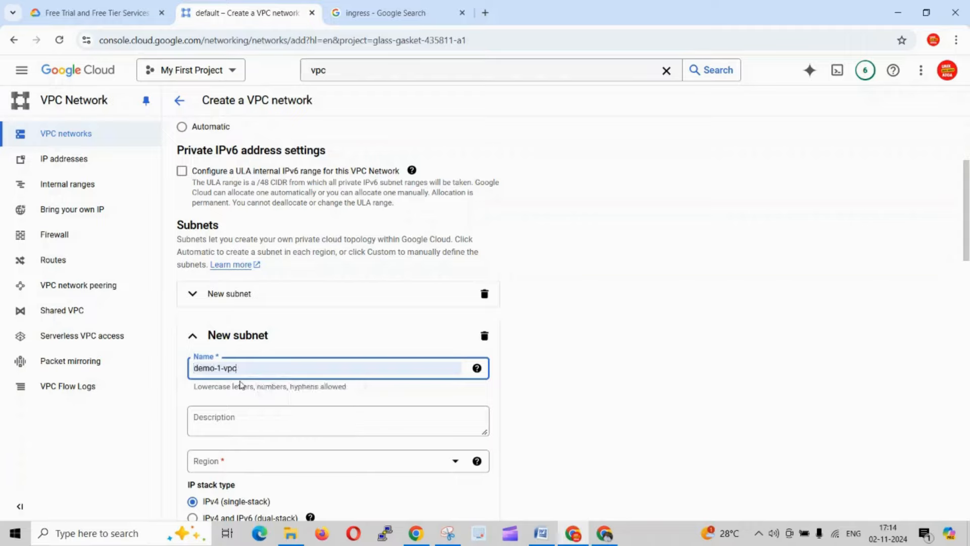
{"action": "left_click", "coordinate": [219, 367]}
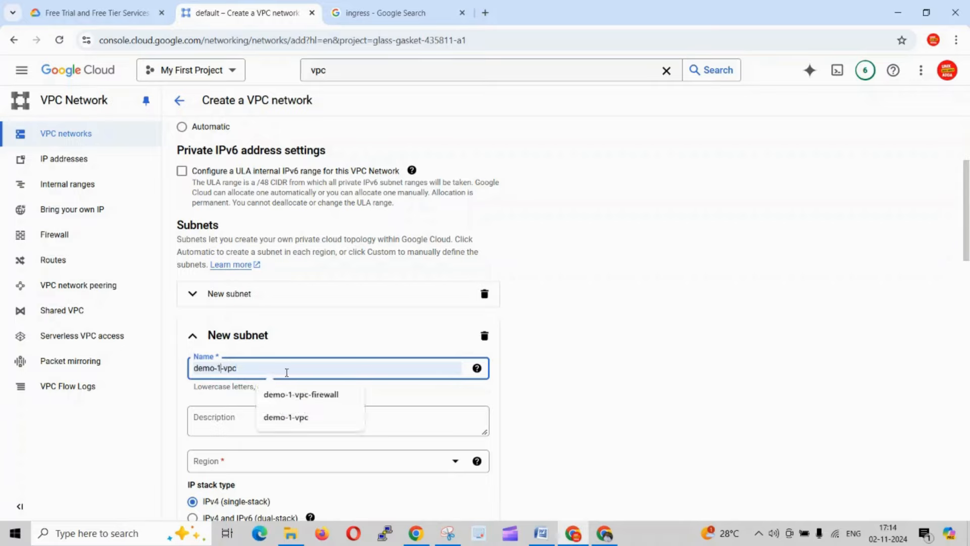
{"action": "key", "text": "BackSpace"}
{"action": "type", "text": "2"}
{"action": "left_click", "coordinate": [287, 372]}
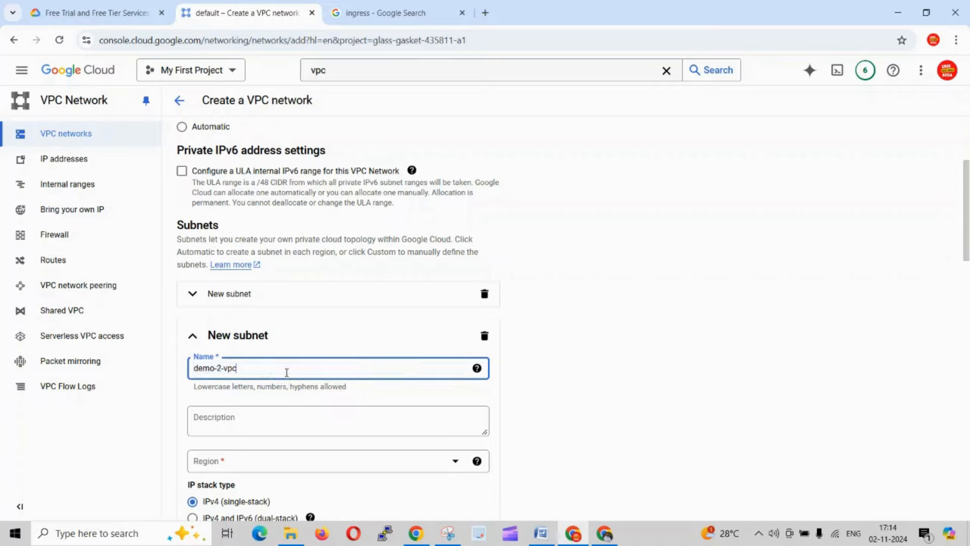
{"action": "type", "text": "-sub"}
{"action": "left_click", "coordinate": [608, 373]}
- Check the Subnet1 region in the Word document, set the new subnet's region to us-west1, and enter "-" as its description
{"action": "scroll", "coordinate": [691, 335], "scroll_direction": "down", "scroll_amount": 2}
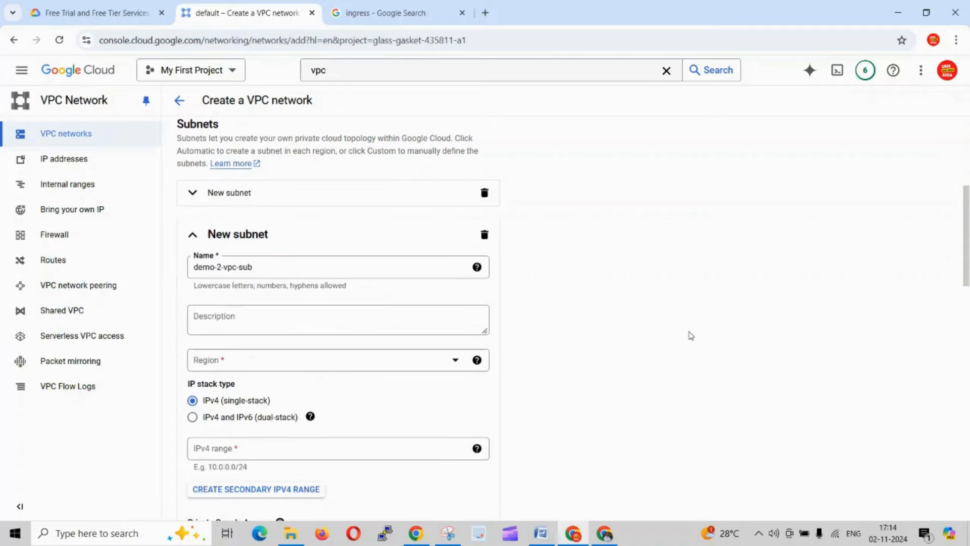
{"action": "scroll", "coordinate": [691, 335], "scroll_direction": "down", "scroll_amount": 1}
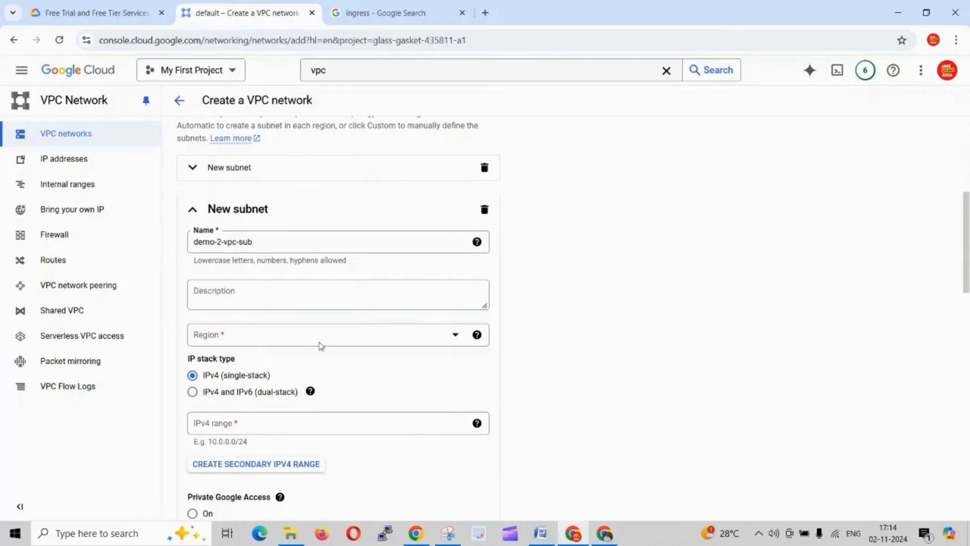
{"action": "key", "text": "alt+Tab"}
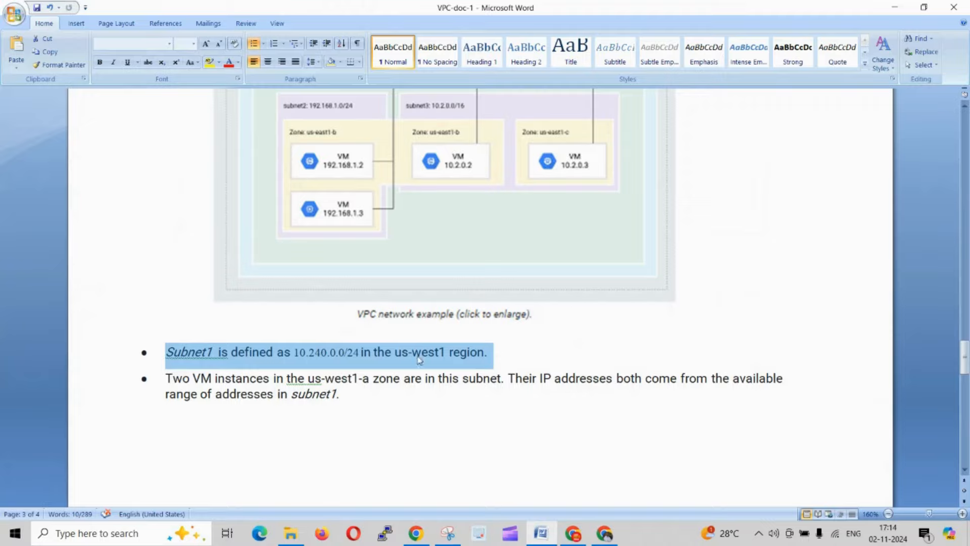
{"action": "key", "text": "alt+Tab"}
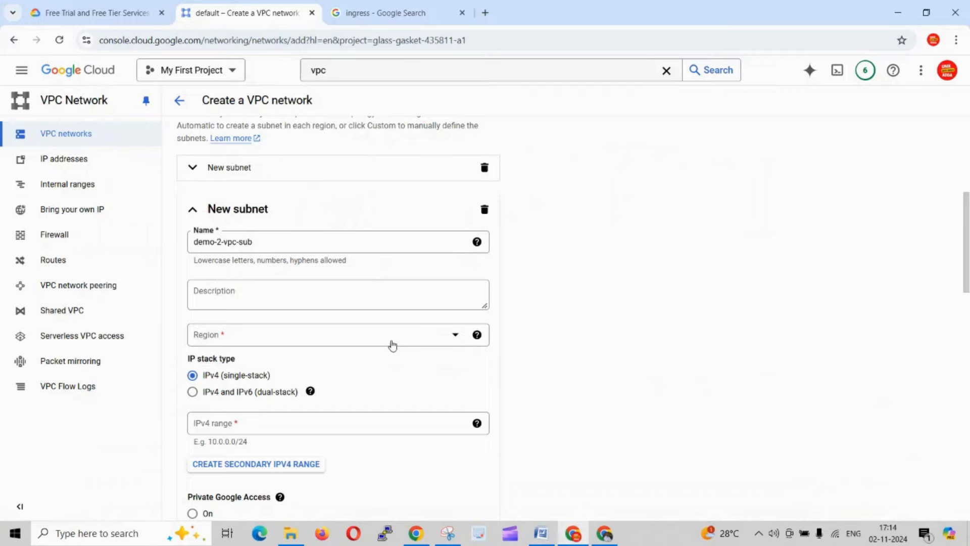
{"action": "left_click", "coordinate": [392, 346]}
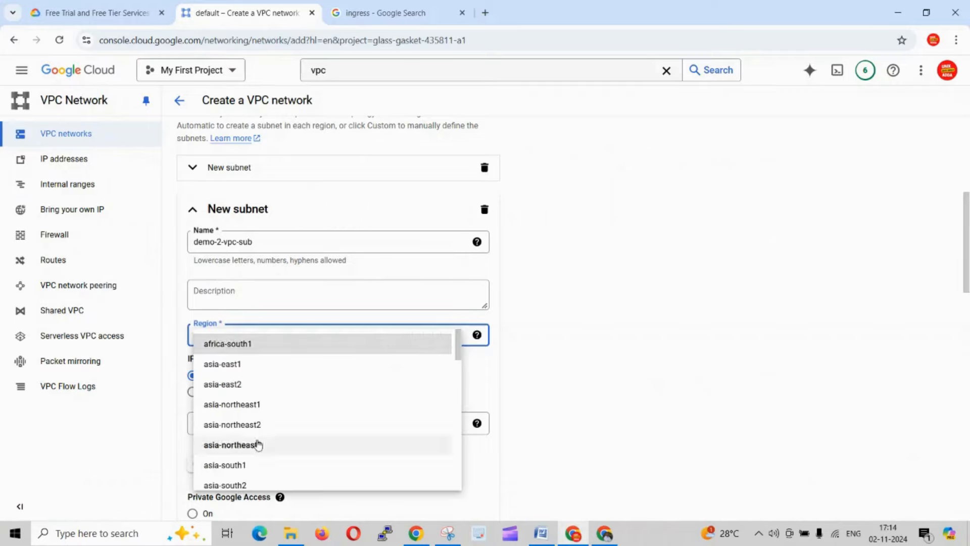
{"action": "scroll", "coordinate": [258, 444], "scroll_direction": "down", "scroll_amount": 1}
{"action": "scroll", "coordinate": [261, 429], "scroll_direction": "down", "scroll_amount": 3}
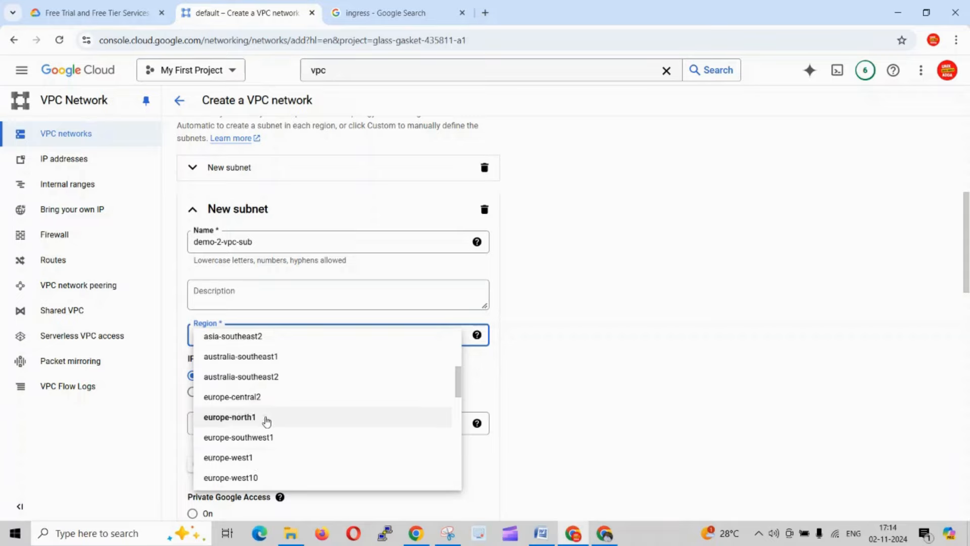
{"action": "scroll", "coordinate": [266, 421], "scroll_direction": "down", "scroll_amount": 4}
{"action": "scroll", "coordinate": [266, 421], "scroll_direction": "down", "scroll_amount": 3}
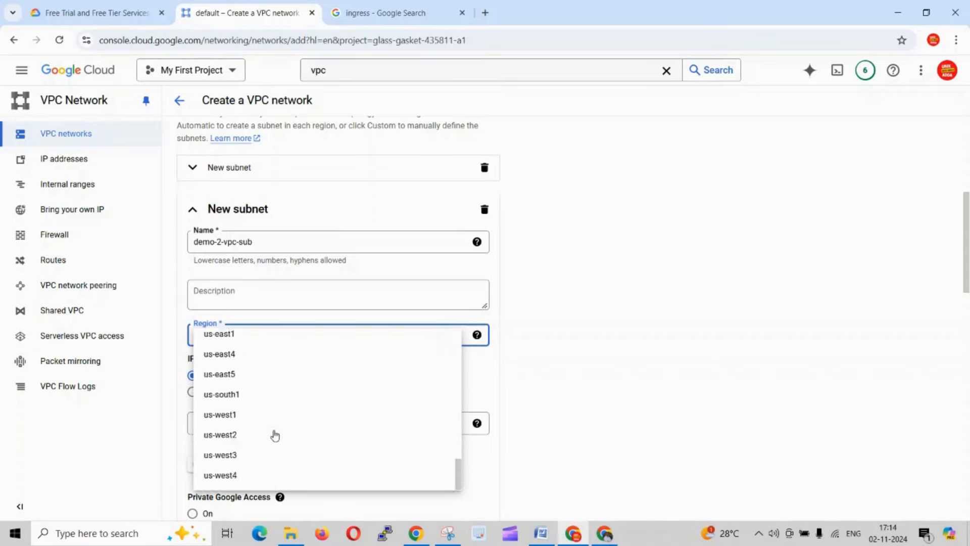
{"action": "left_click", "coordinate": [236, 420]}
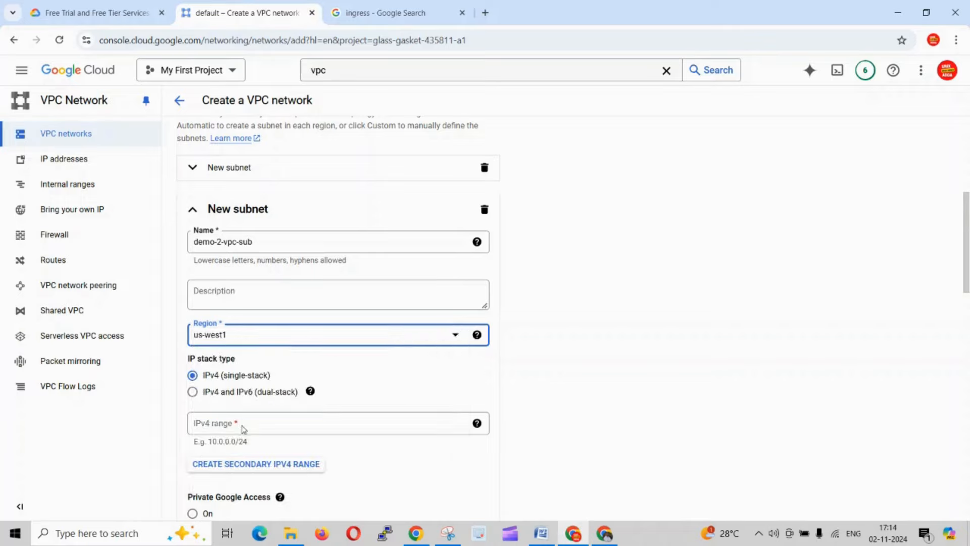
{"action": "left_click", "coordinate": [264, 294]}
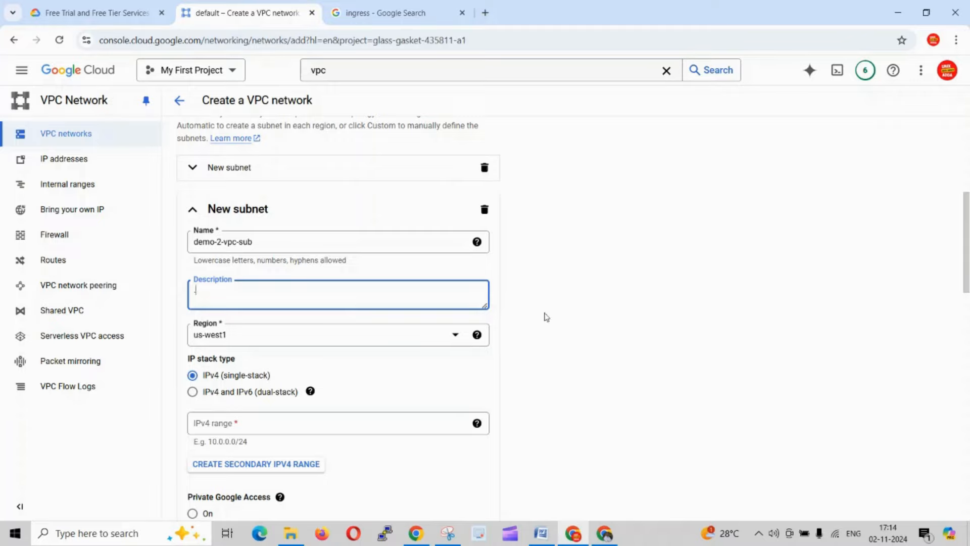
{"action": "left_click", "coordinate": [716, 341]}
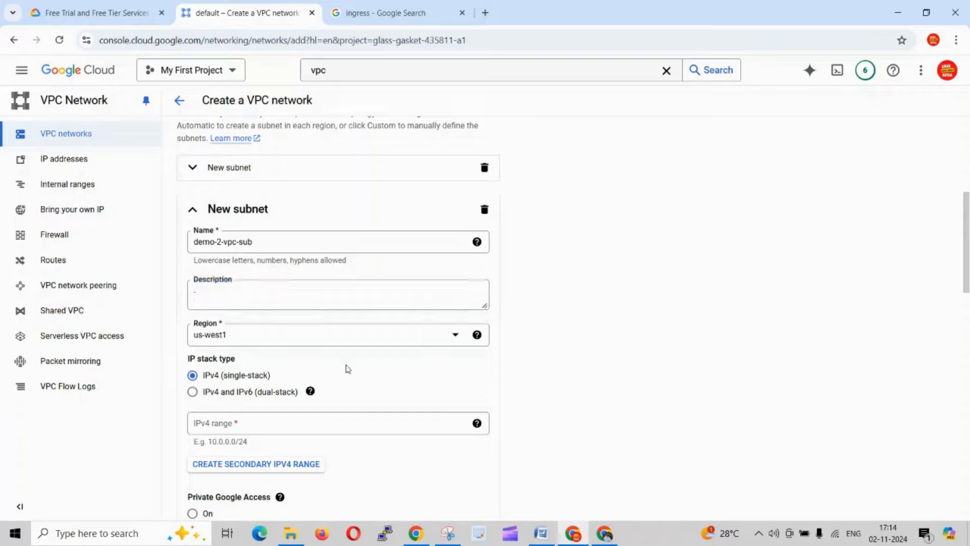
- Read the help note on the IPv4 and IPv6 (dual-stack) option and close it
{"action": "scroll", "coordinate": [347, 368], "scroll_direction": "down", "scroll_amount": 1}
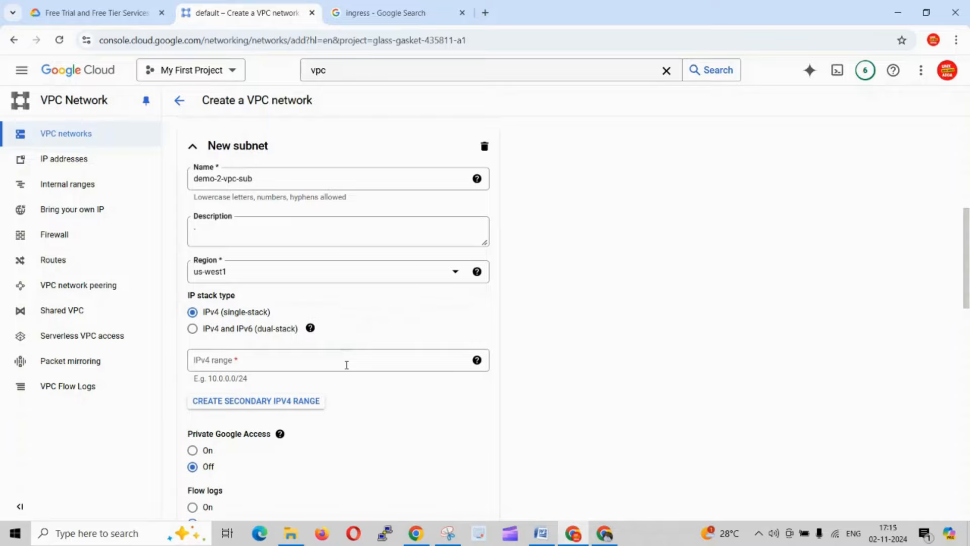
{"action": "left_click", "coordinate": [311, 329]}
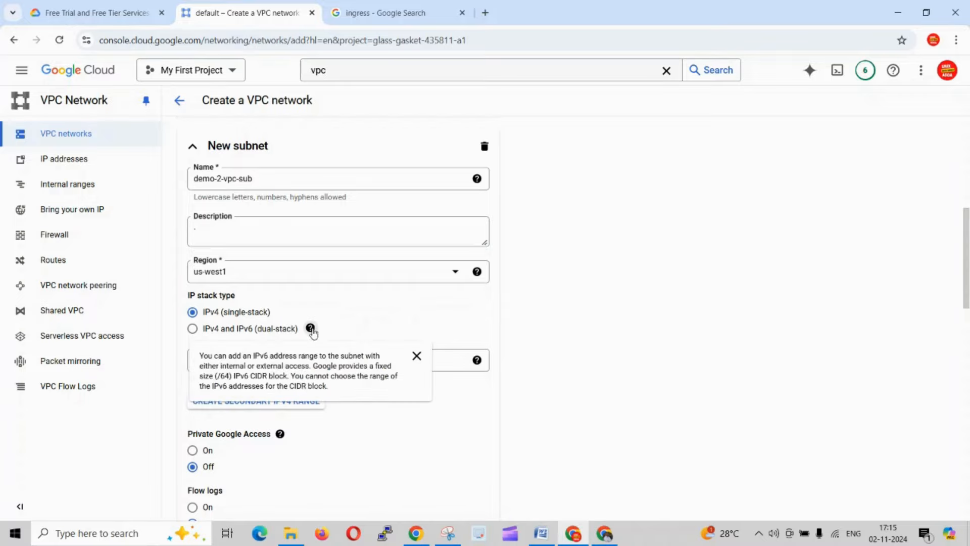
{"action": "left_click", "coordinate": [665, 324]}
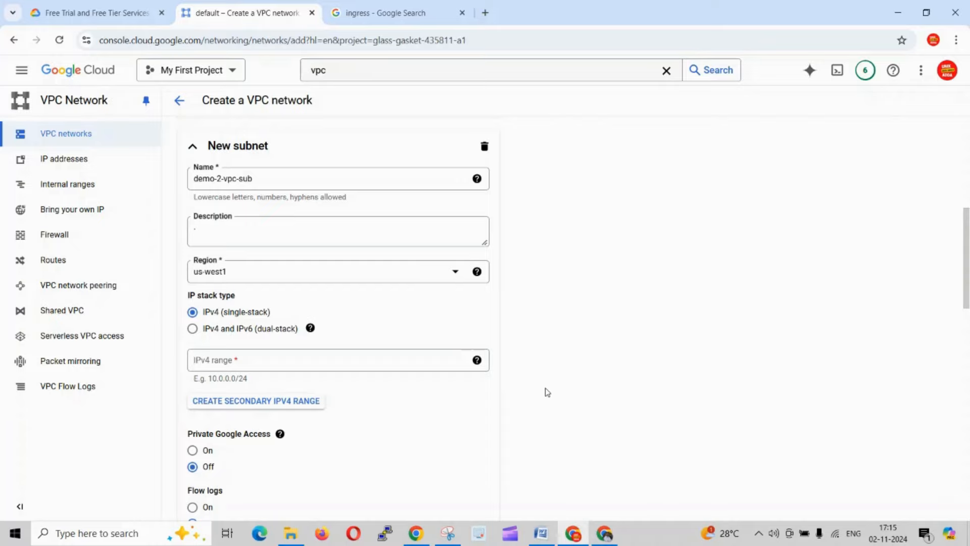
- Copy Subnet1's range from the Word document and set demo-2-vpc-sub's IPv4 range to 10.240.0.0/24, removing any stray trailing character
{"action": "left_click", "coordinate": [230, 364]}
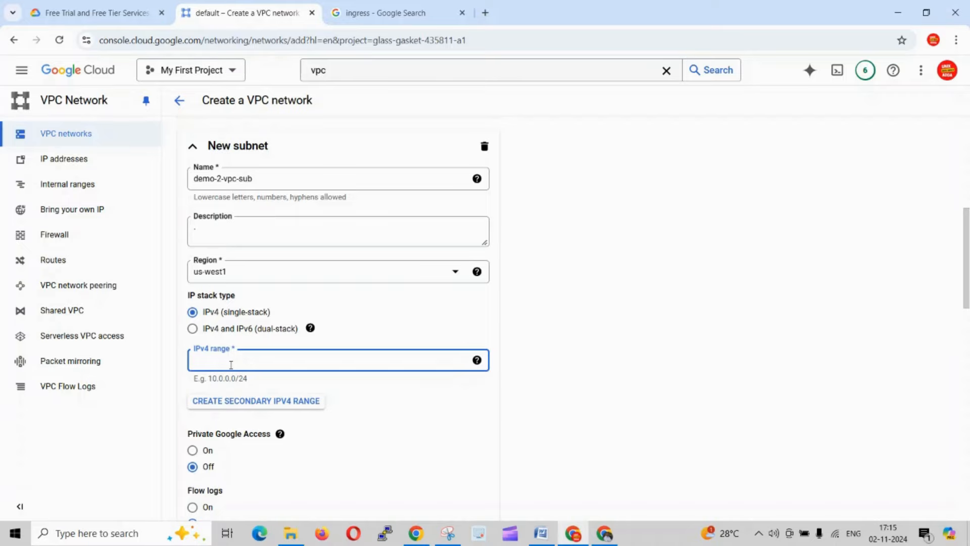
{"action": "key", "text": "alt+Tab"}
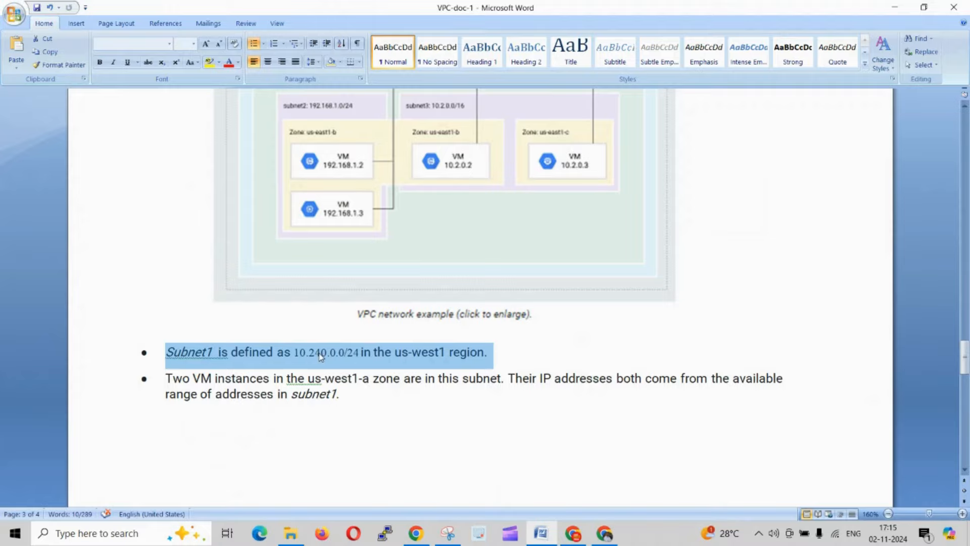
{"action": "left_click", "coordinate": [356, 352]}
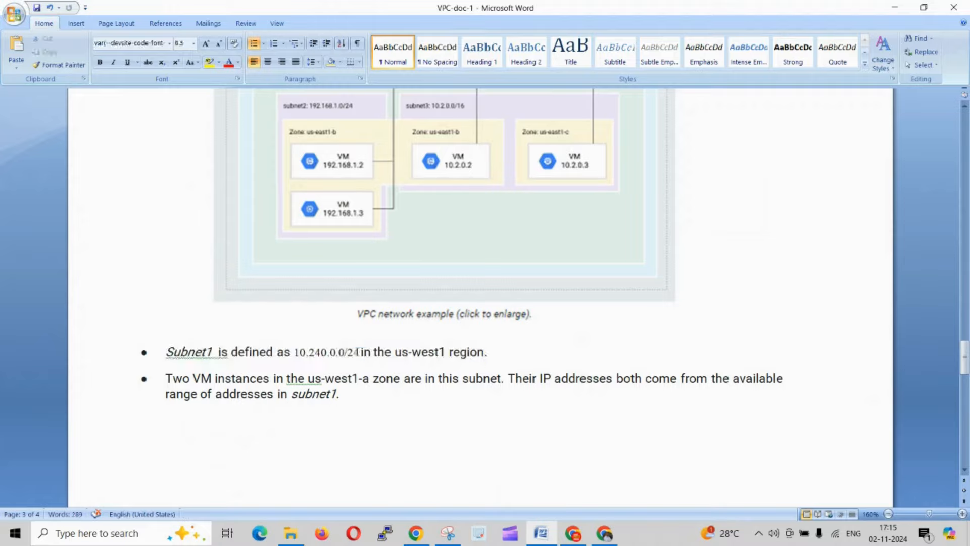
{"action": "left_click_drag", "start_coordinate": [357, 352], "coordinate": [295, 352]}
{"action": "key", "text": "ctrl+c"}
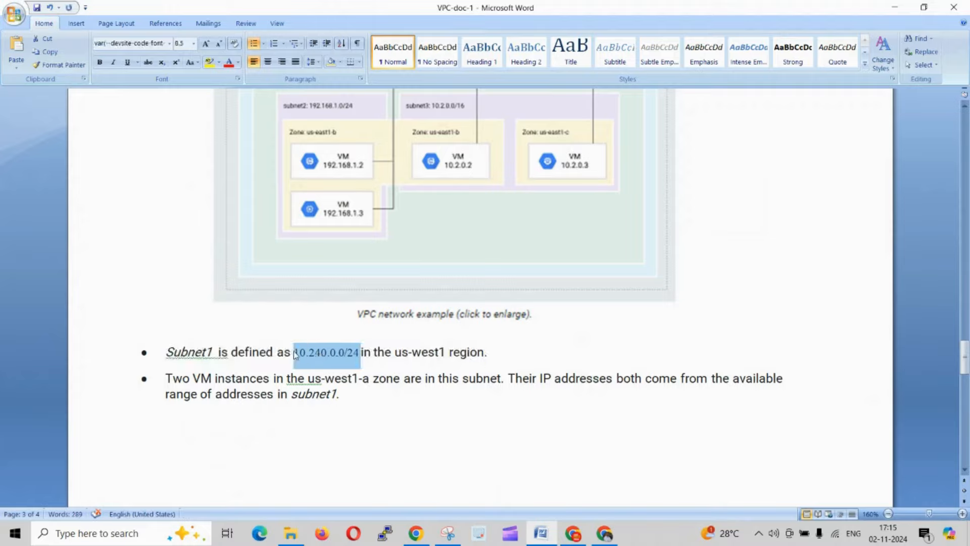
{"action": "key", "text": "alt+Tab"}
{"action": "key", "text": "ctrl+v"}
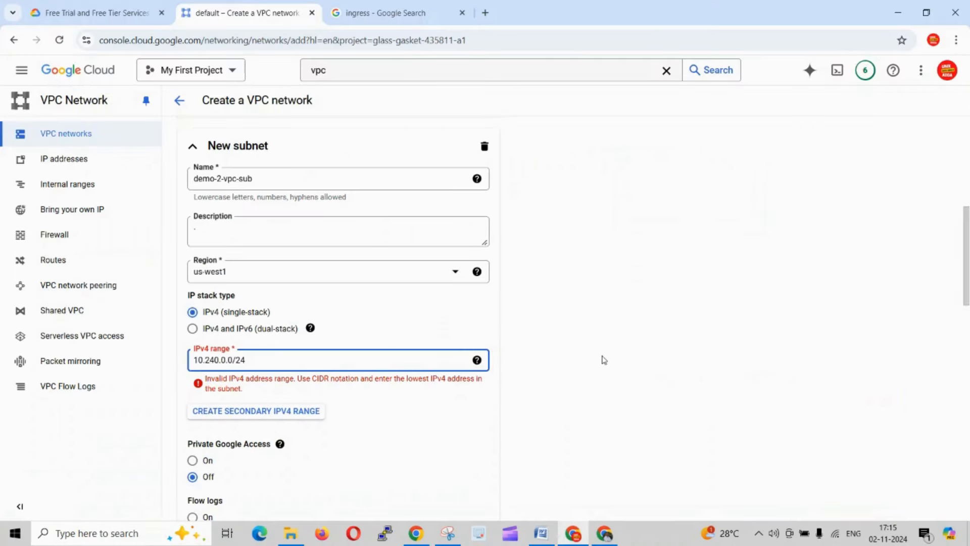
{"action": "left_click", "coordinate": [603, 359]}
{"action": "left_click", "coordinate": [290, 361]}
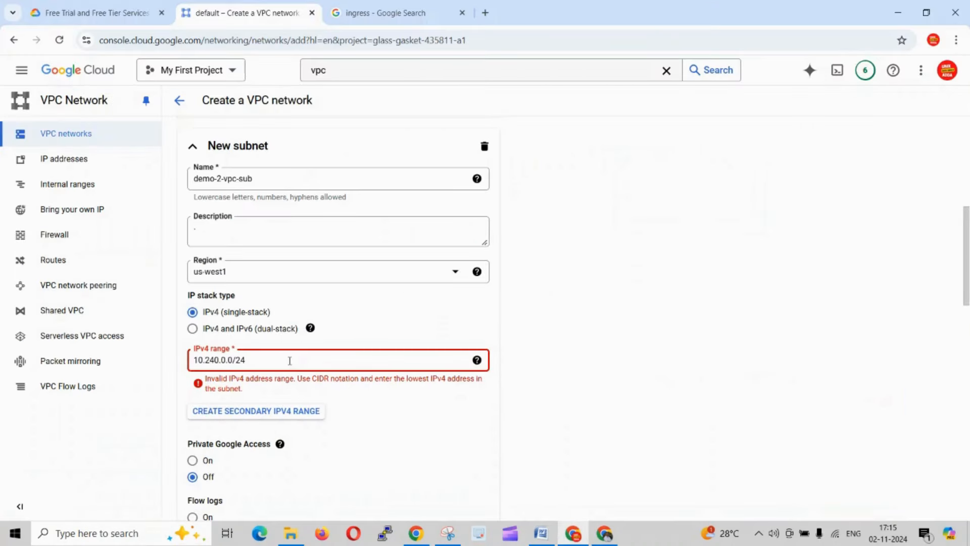
{"action": "key", "text": "BackSpace"}
{"action": "left_click", "coordinate": [600, 368]}
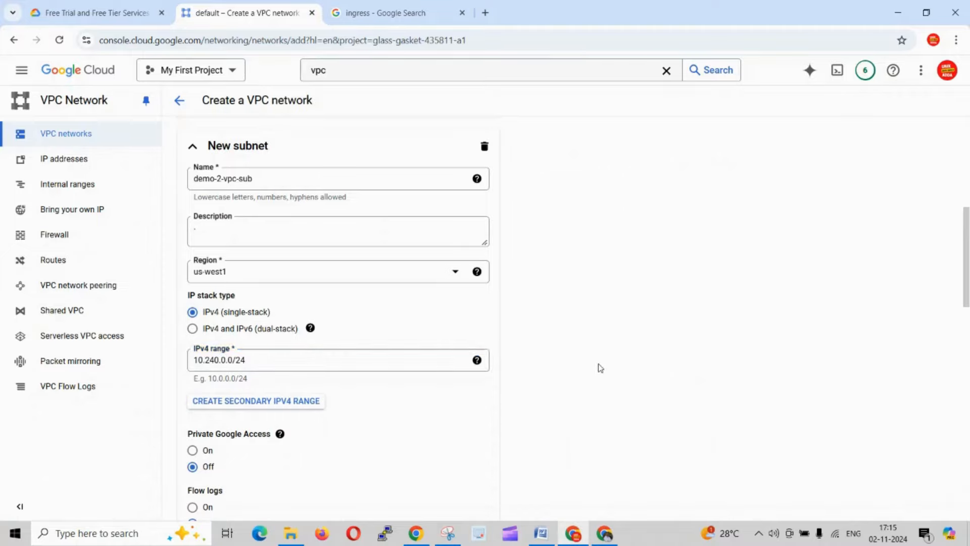
- Turn on flow logs for the subnet, try the 15-minute aggregation interval, and set the interval back to 5 seconds
{"action": "scroll", "coordinate": [600, 368], "scroll_direction": "down", "scroll_amount": 2}
{"action": "scroll", "coordinate": [598, 367], "scroll_direction": "down", "scroll_amount": 1}
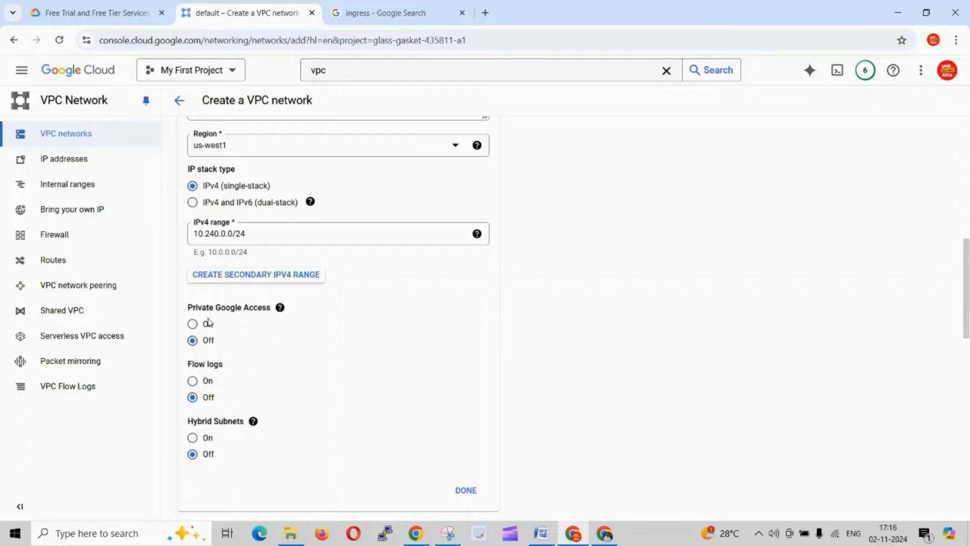
{"action": "left_click", "coordinate": [192, 382]}
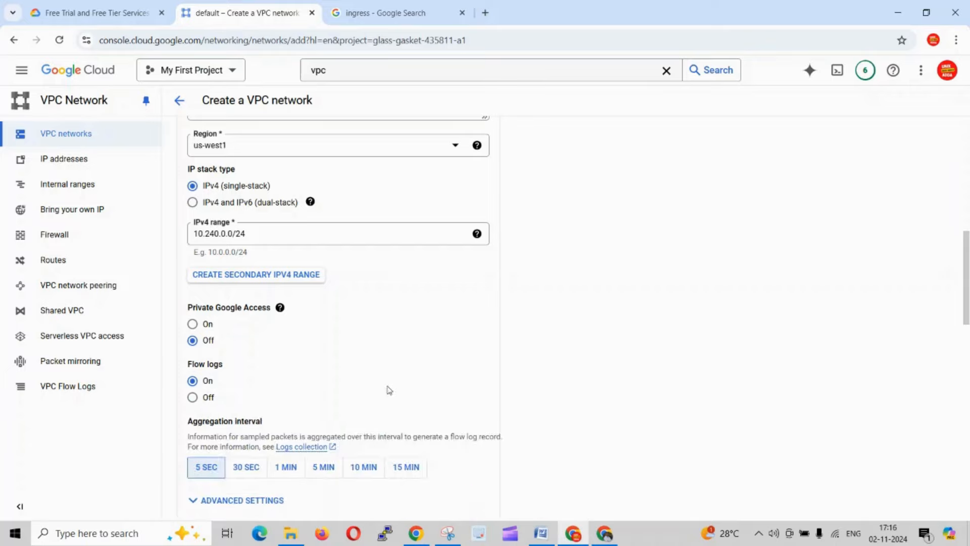
{"action": "scroll", "coordinate": [250, 389], "scroll_direction": "down", "scroll_amount": 1}
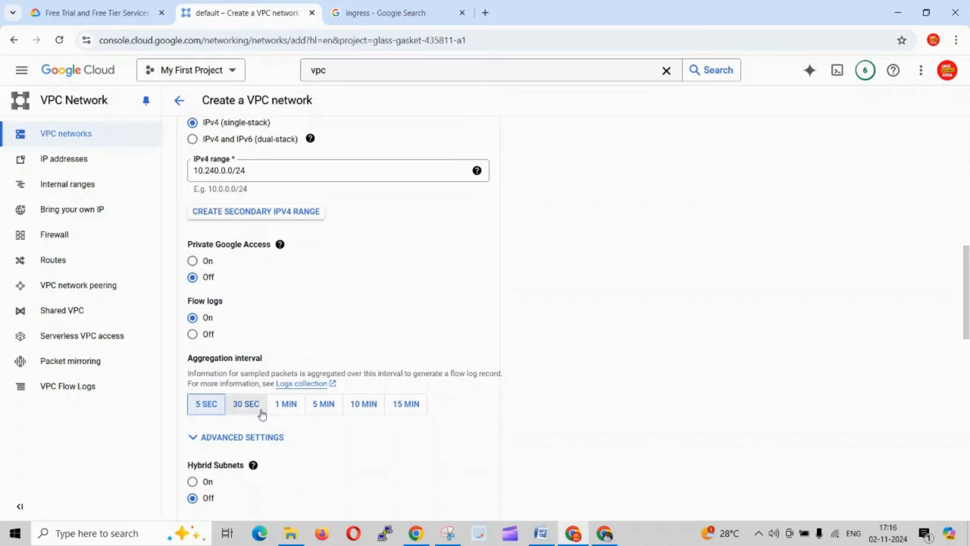
{"action": "left_click", "coordinate": [412, 412]}
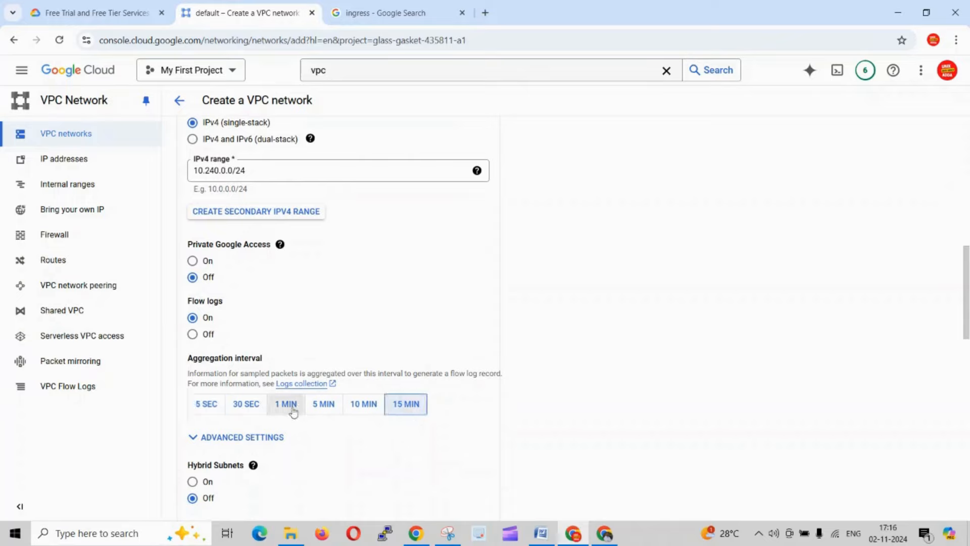
{"action": "left_click", "coordinate": [213, 404]}
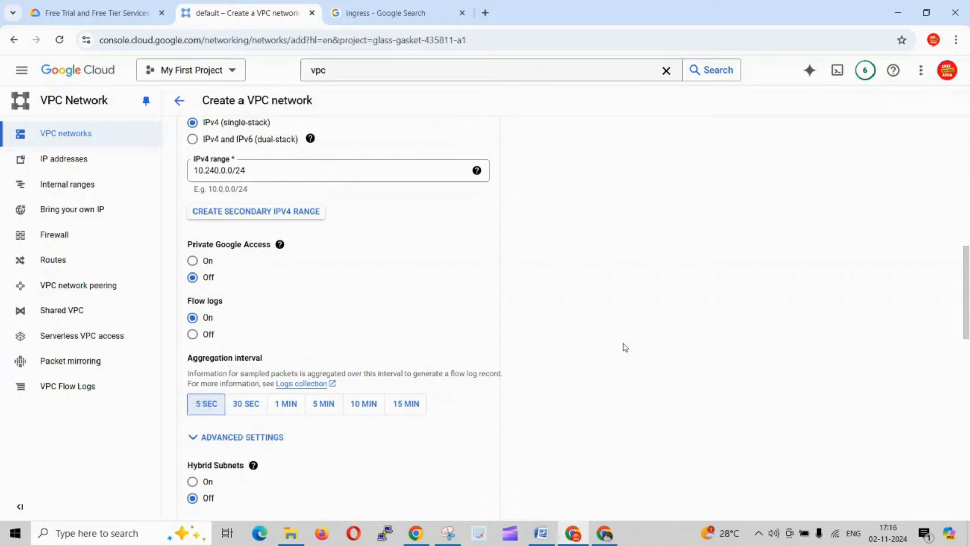
{"action": "scroll", "coordinate": [625, 347], "scroll_direction": "down", "scroll_amount": 2}
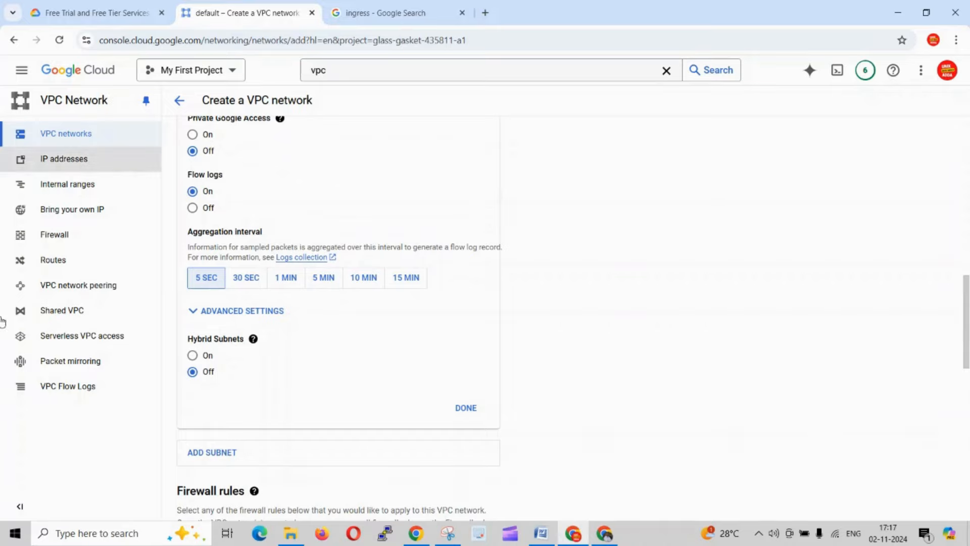
- Switch flow logs off and back on for demo-2-vpc-sub, and finish that subnet's configuration
{"action": "left_click", "coordinate": [192, 208]}
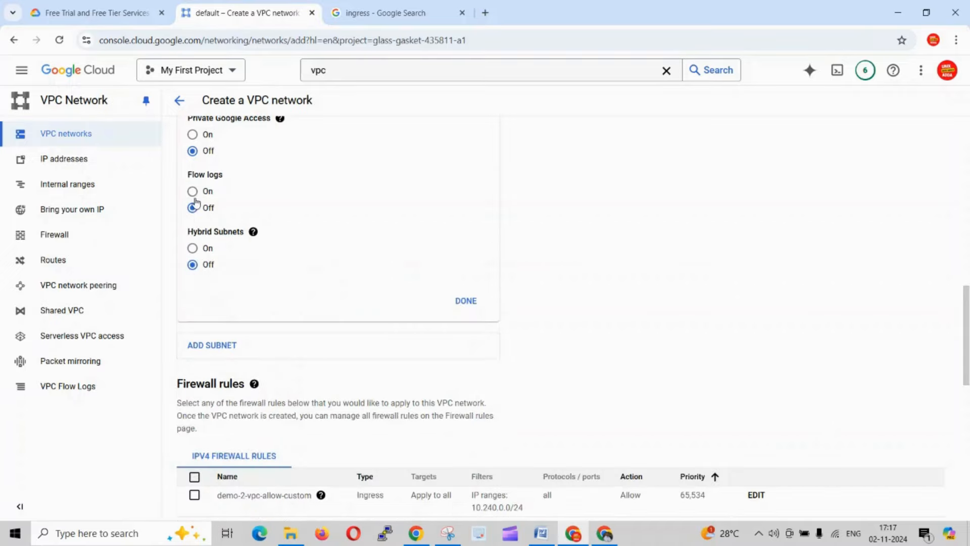
{"action": "left_click", "coordinate": [192, 191]}
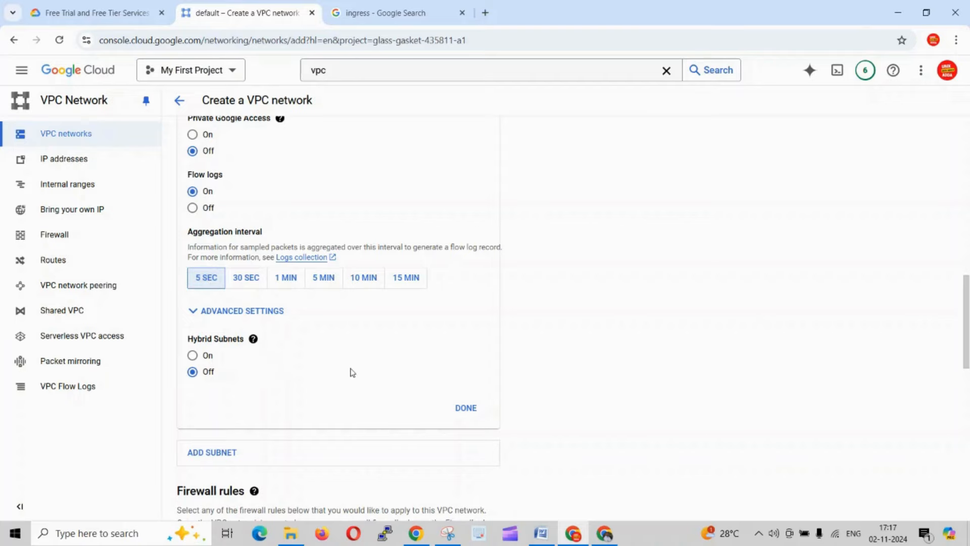
{"action": "scroll", "coordinate": [425, 352], "scroll_direction": "down", "scroll_amount": 1}
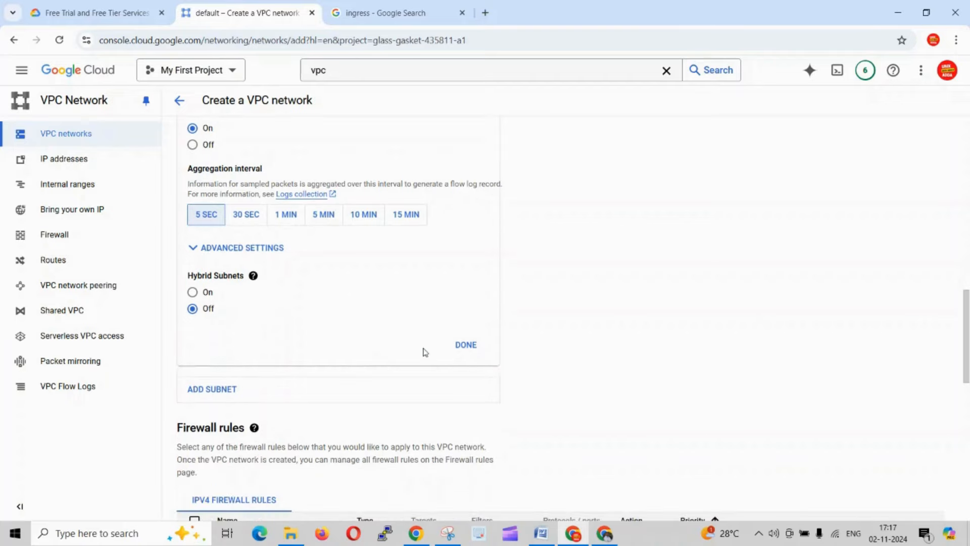
{"action": "left_click", "coordinate": [465, 346]}
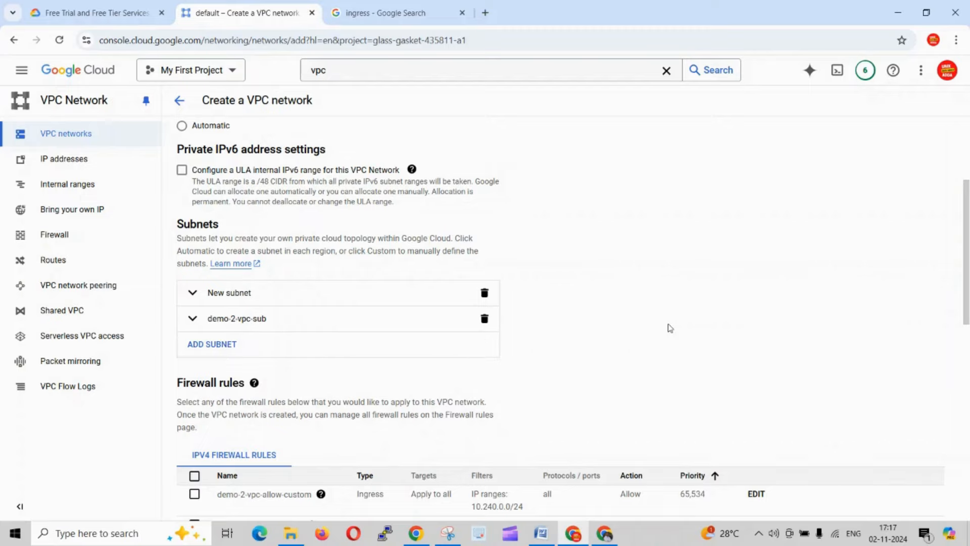
- Add another subnet to the network and name it demo-2-vpc-sub2
{"action": "left_click", "coordinate": [212, 349]}
{"action": "scroll", "coordinate": [254, 358], "scroll_direction": "down", "scroll_amount": 1}
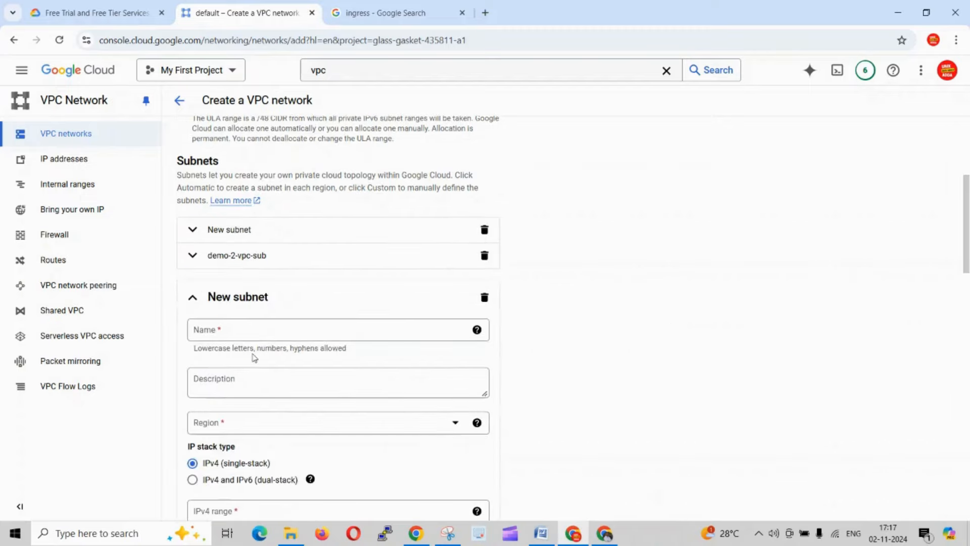
{"action": "left_click", "coordinate": [227, 330]}
{"action": "left_click", "coordinate": [227, 329]}
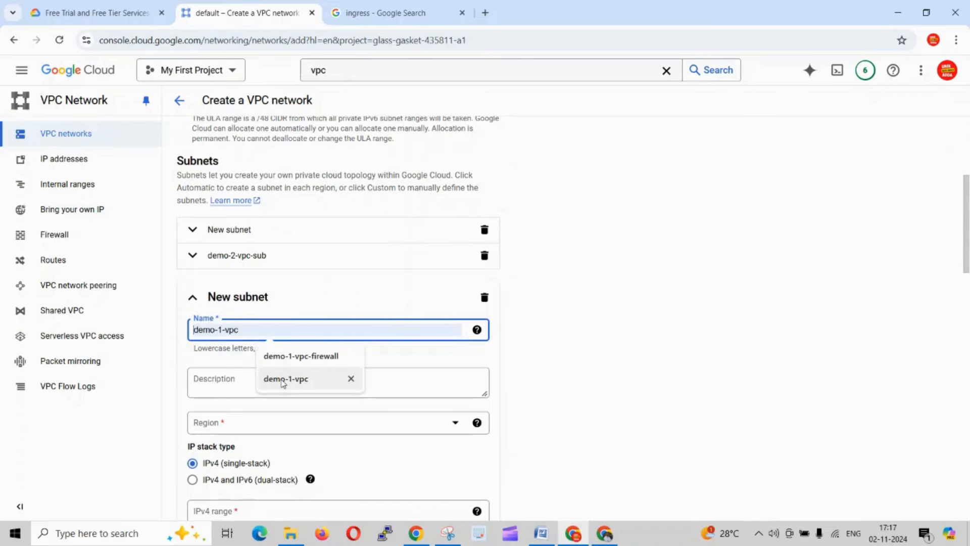
{"action": "left_click", "coordinate": [282, 380]}
{"action": "left_click", "coordinate": [220, 329]}
{"action": "key", "text": "BackSpace"}
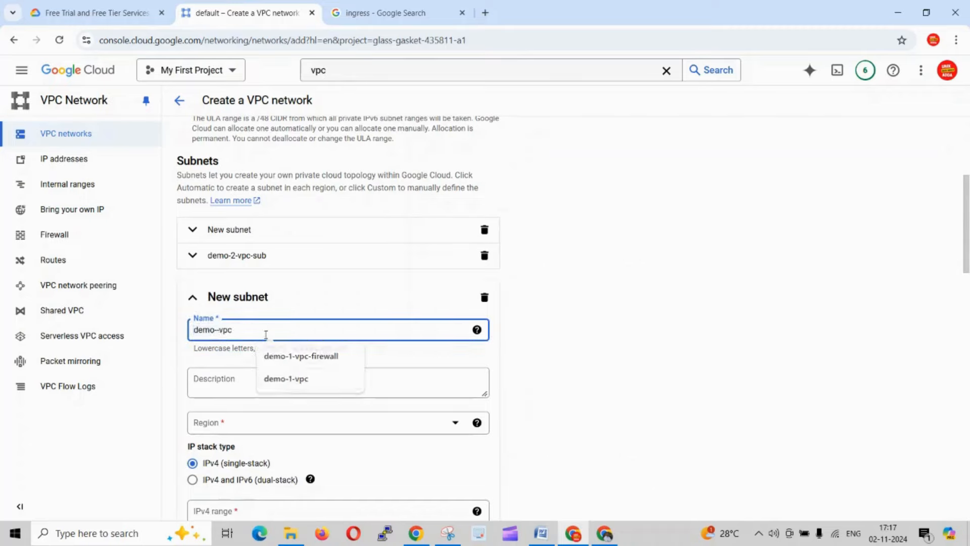
{"action": "type", "text": "2-vpc-"}
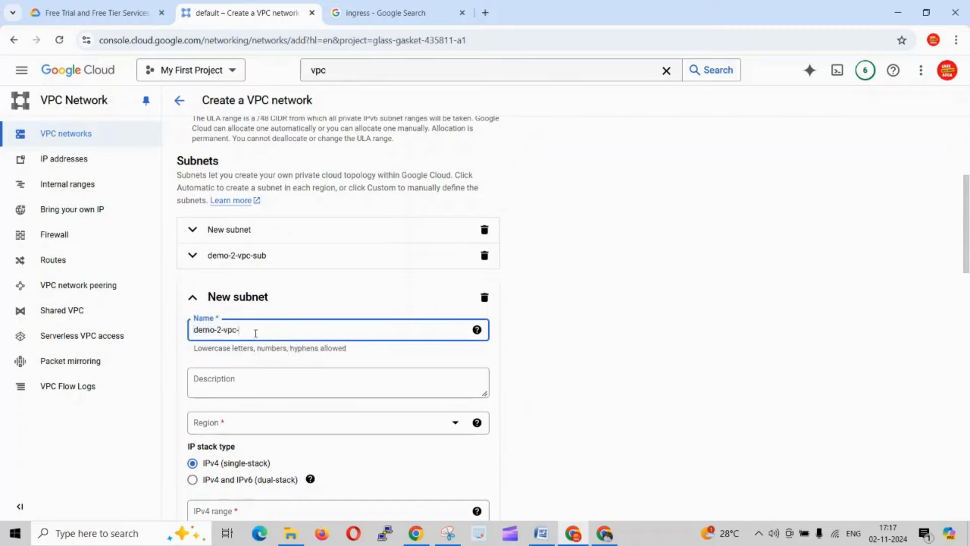
{"action": "type", "text": "sub2"}
{"action": "left_click", "coordinate": [621, 353]}
- Check Subnet2's region in the Word document and set demo-2-vpc-sub2's region to us-east1
{"action": "scroll", "coordinate": [564, 396], "scroll_direction": "down", "scroll_amount": 1}
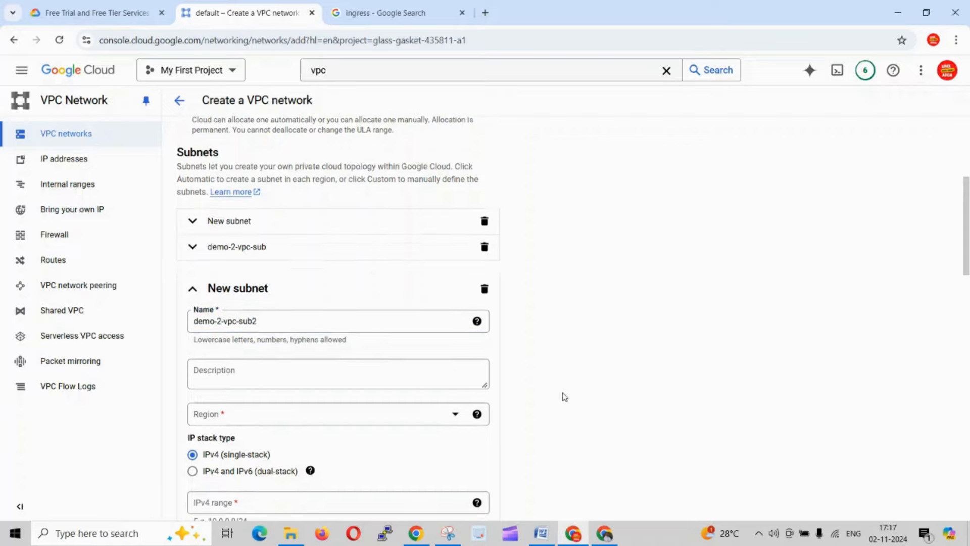
{"action": "scroll", "coordinate": [564, 396], "scroll_direction": "down", "scroll_amount": 2}
{"action": "key", "text": "alt+Tab"}
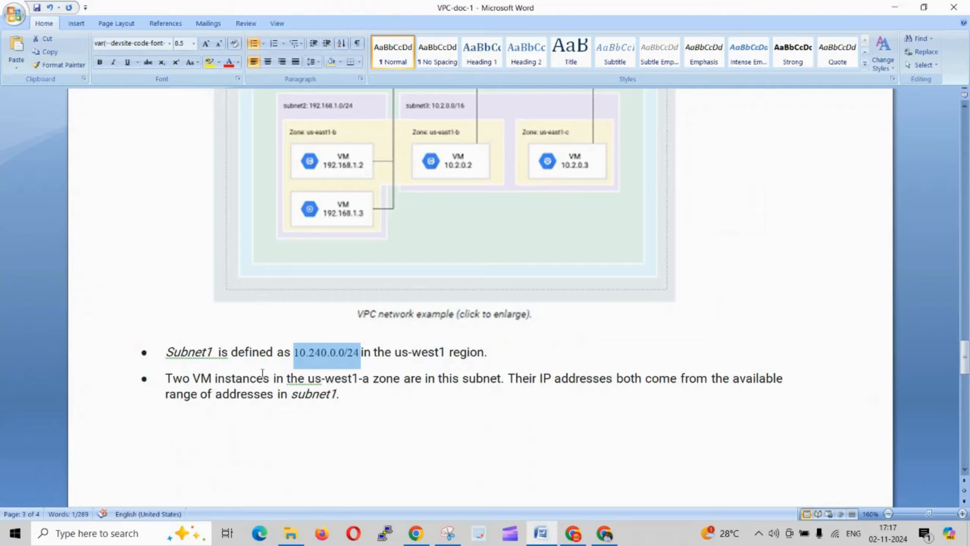
{"action": "scroll", "coordinate": [410, 384], "scroll_direction": "down", "scroll_amount": 3}
{"action": "scroll", "coordinate": [410, 384], "scroll_direction": "down", "scroll_amount": 3}
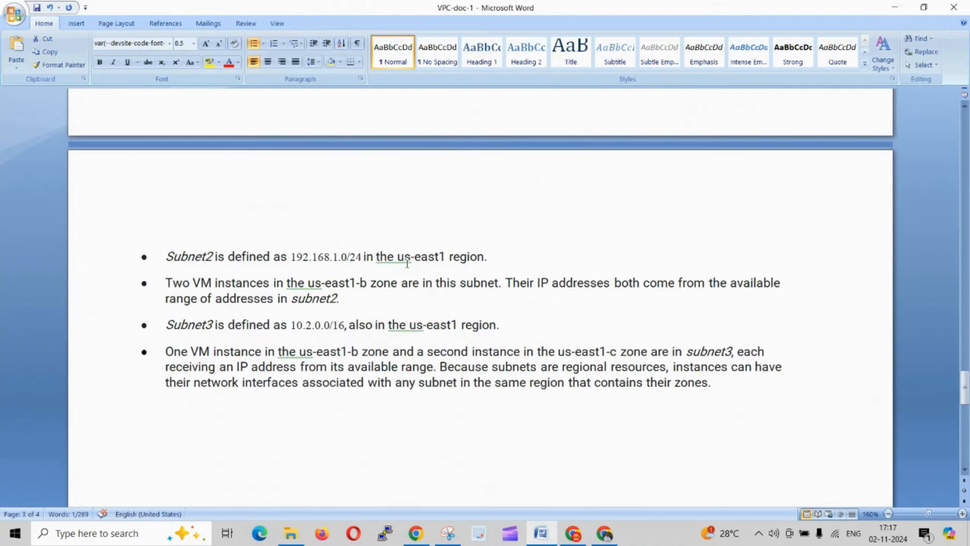
{"action": "key", "text": "alt+Tab"}
{"action": "left_click", "coordinate": [443, 255]}
{"action": "left_click", "coordinate": [273, 298]}
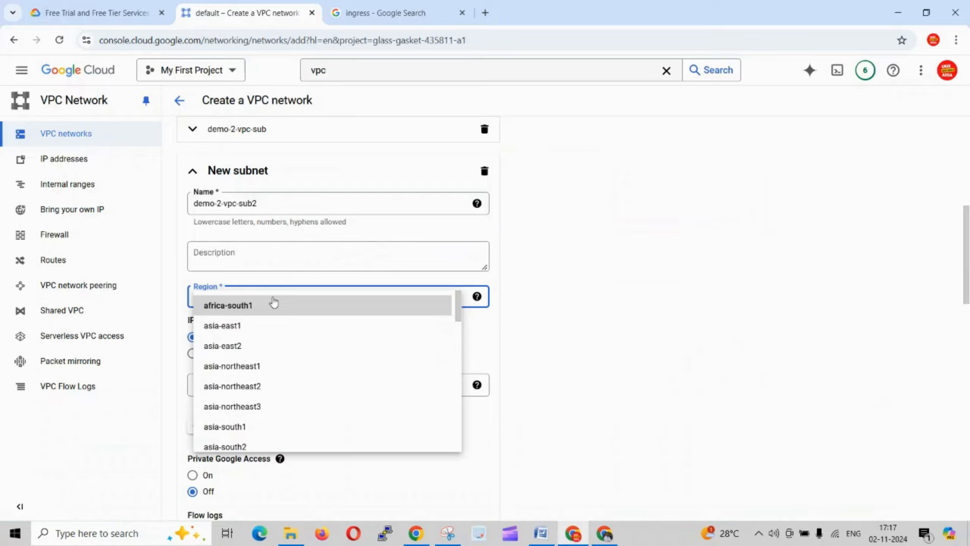
{"action": "scroll", "coordinate": [276, 371], "scroll_direction": "down", "scroll_amount": 6}
{"action": "scroll", "coordinate": [277, 371], "scroll_direction": "down", "scroll_amount": 8}
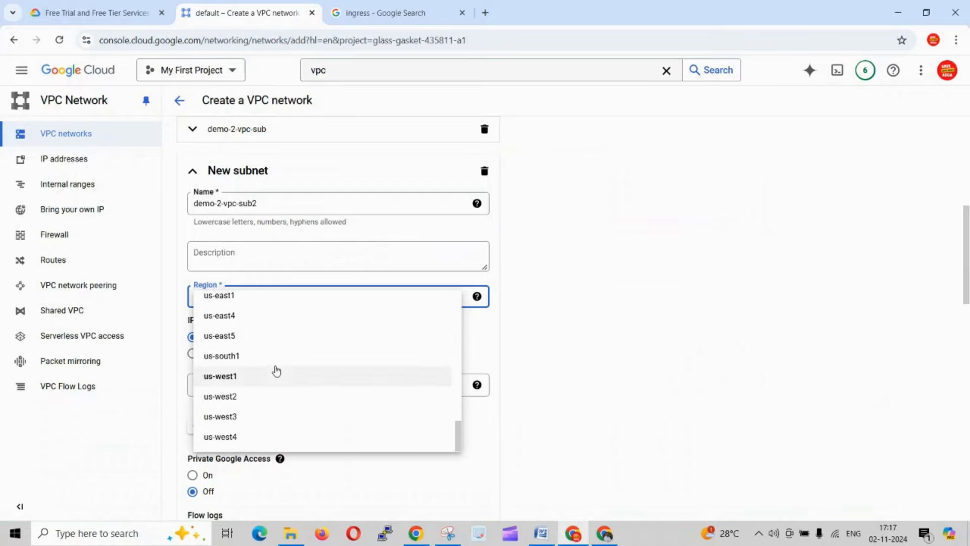
{"action": "left_click", "coordinate": [235, 299]}
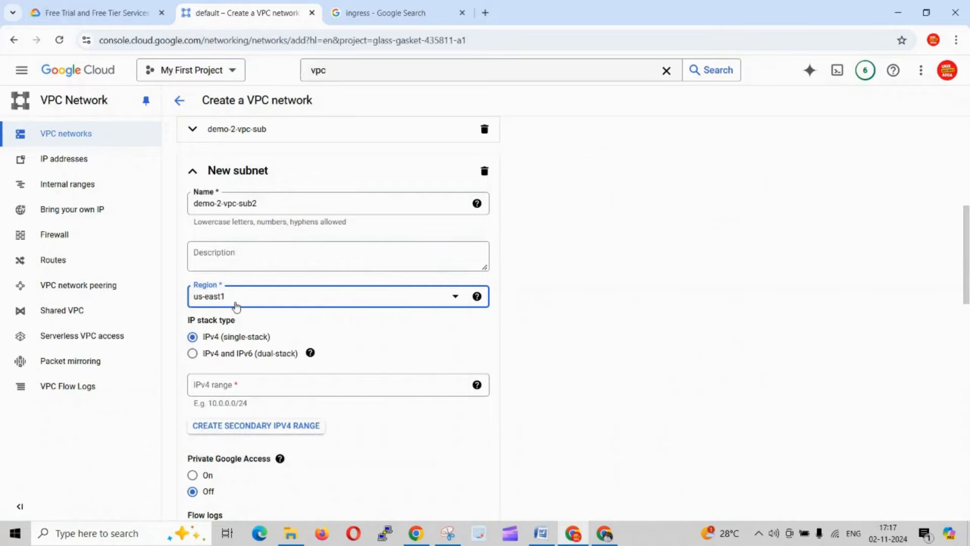
{"action": "left_click", "coordinate": [339, 337]}
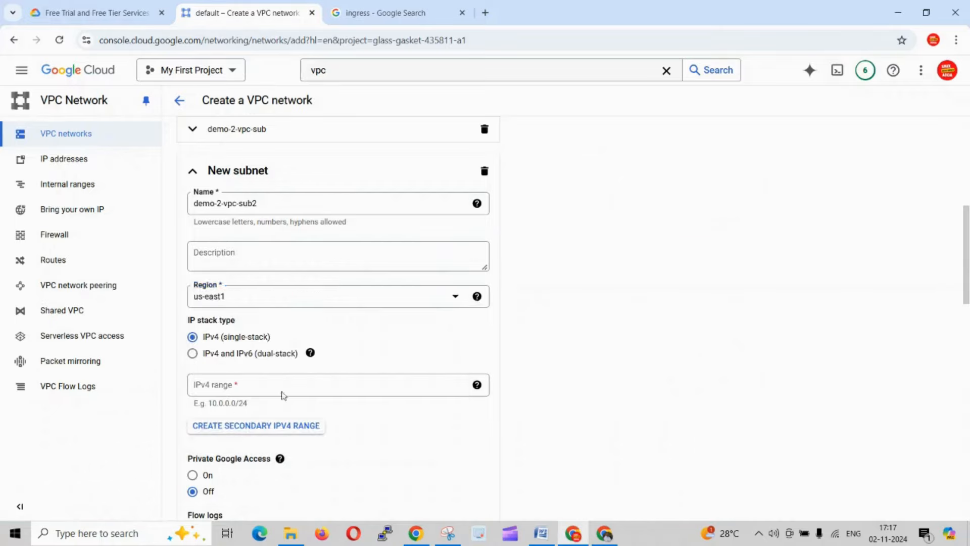
- Copy Subnet2's range from the Word document and set demo-2-vpc-sub2's IPv4 range to 192.168.1.0/24
{"action": "key", "text": "alt+Tab"}
{"action": "left_click", "coordinate": [364, 325]}
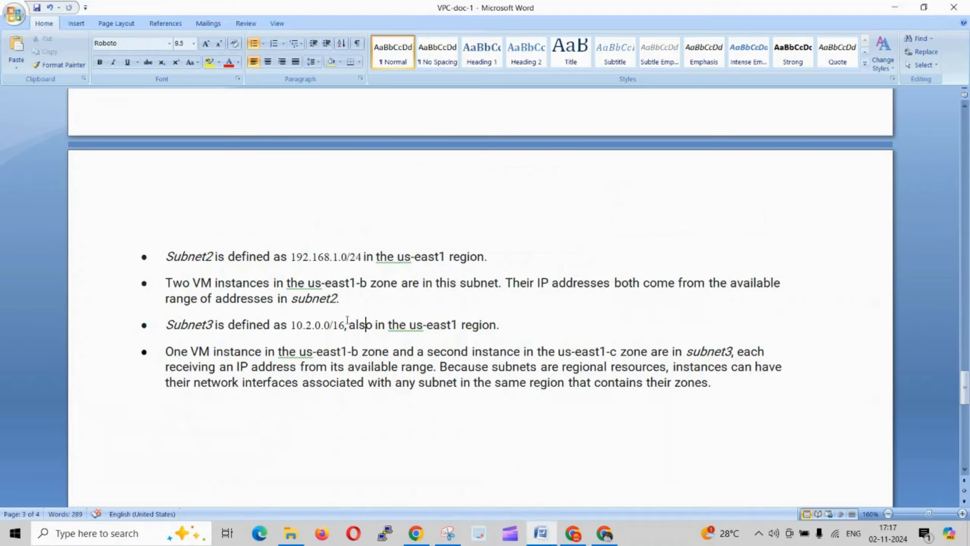
{"action": "left_click", "coordinate": [360, 256]}
{"action": "left_click_drag", "start_coordinate": [359, 256], "coordinate": [297, 259]}
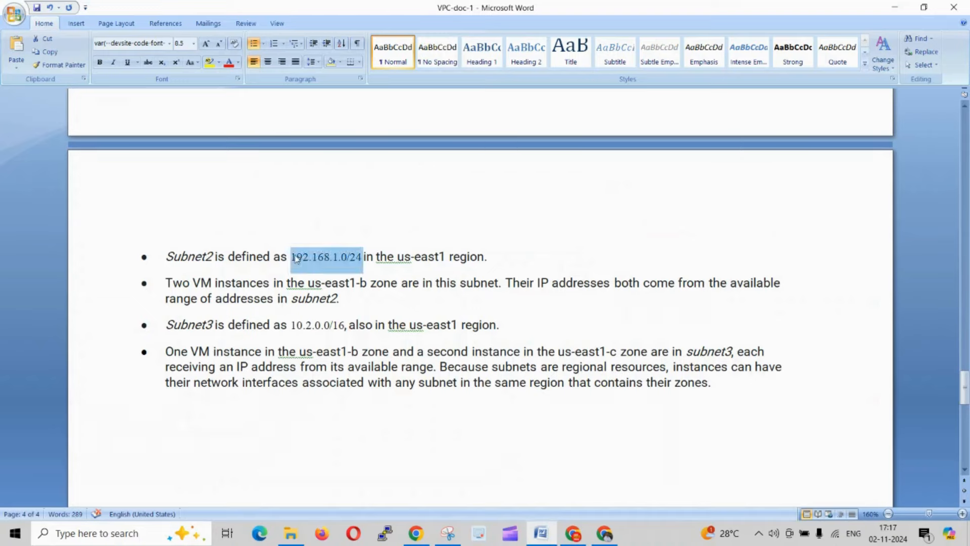
{"action": "key", "text": "alt+Tab"}
{"action": "left_click", "coordinate": [220, 259]}
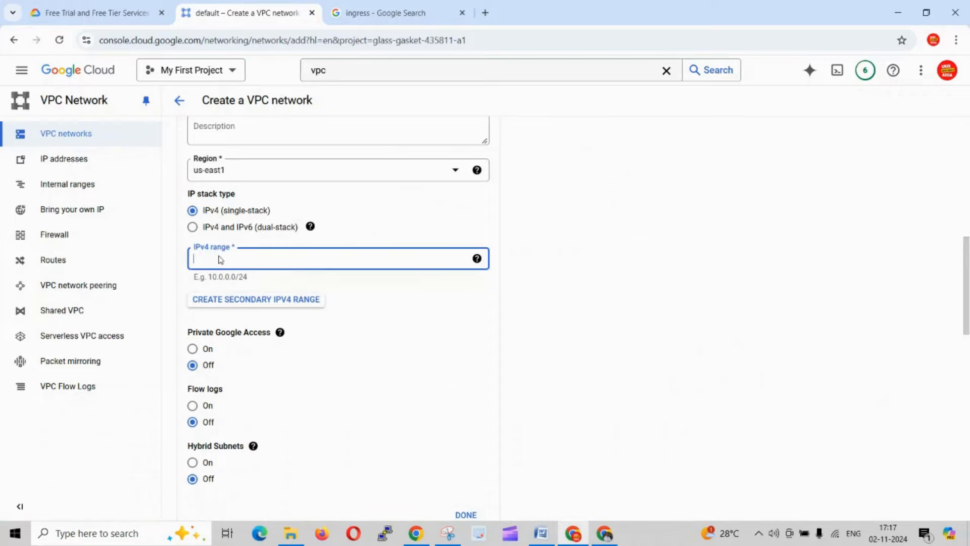
{"action": "type", "text": "192.168.1.0/24"}
{"action": "left_click", "coordinate": [685, 375]}
- Review demo-2-vpc-sub2's settings, leave its flow logs off, and finish the subnet's configuration
{"action": "scroll", "coordinate": [394, 346], "scroll_direction": "down", "scroll_amount": 2}
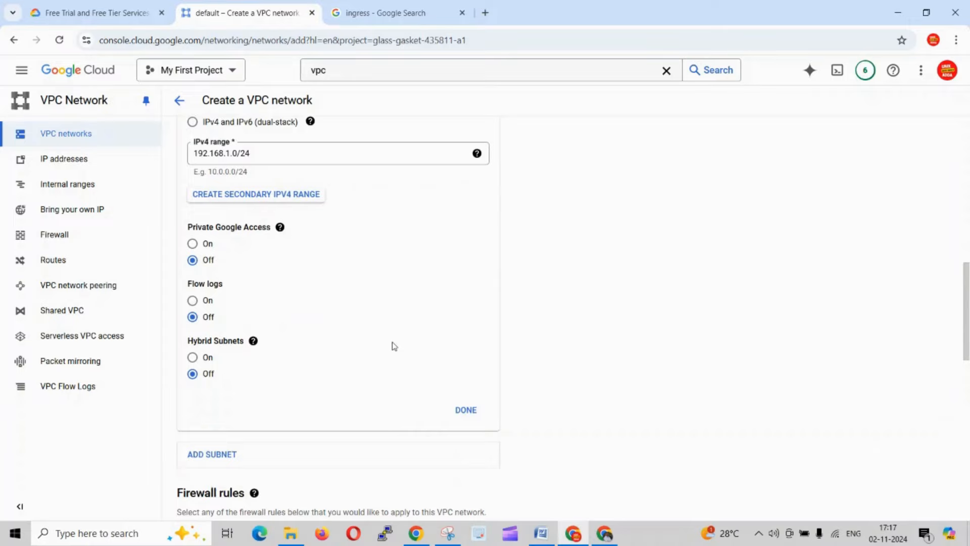
{"action": "scroll", "coordinate": [394, 346], "scroll_direction": "down", "scroll_amount": 1}
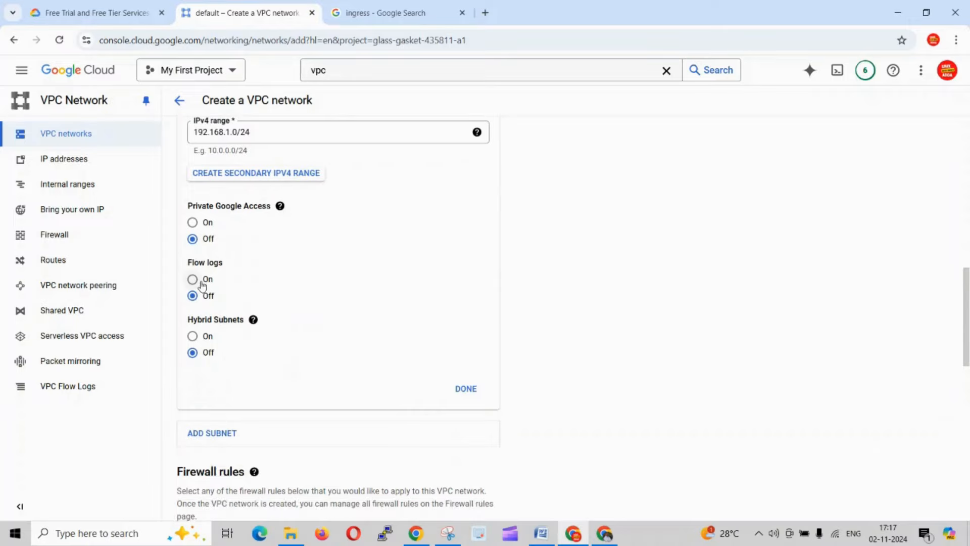
{"action": "scroll", "coordinate": [447, 354], "scroll_direction": "up", "scroll_amount": 4}
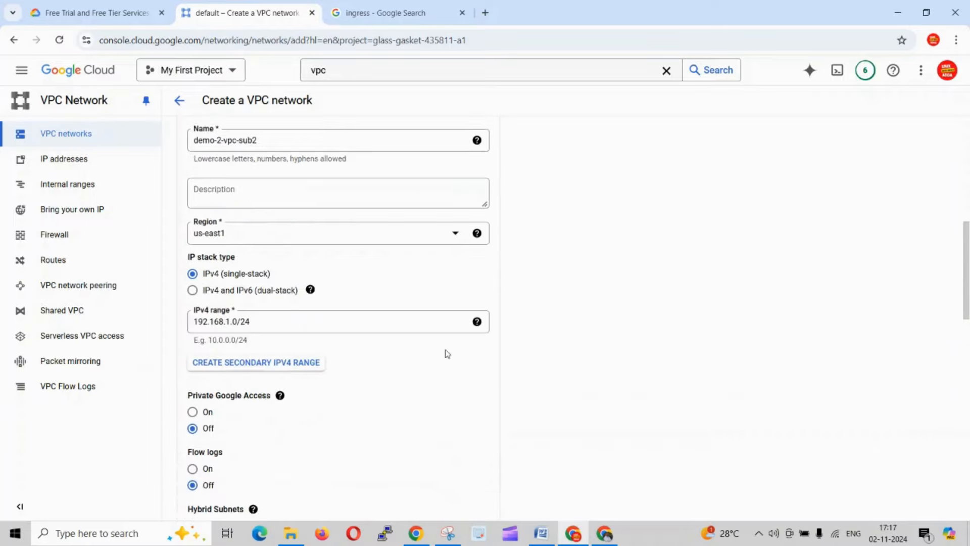
{"action": "scroll", "coordinate": [447, 354], "scroll_direction": "down", "scroll_amount": 4}
{"action": "left_click", "coordinate": [470, 389]}
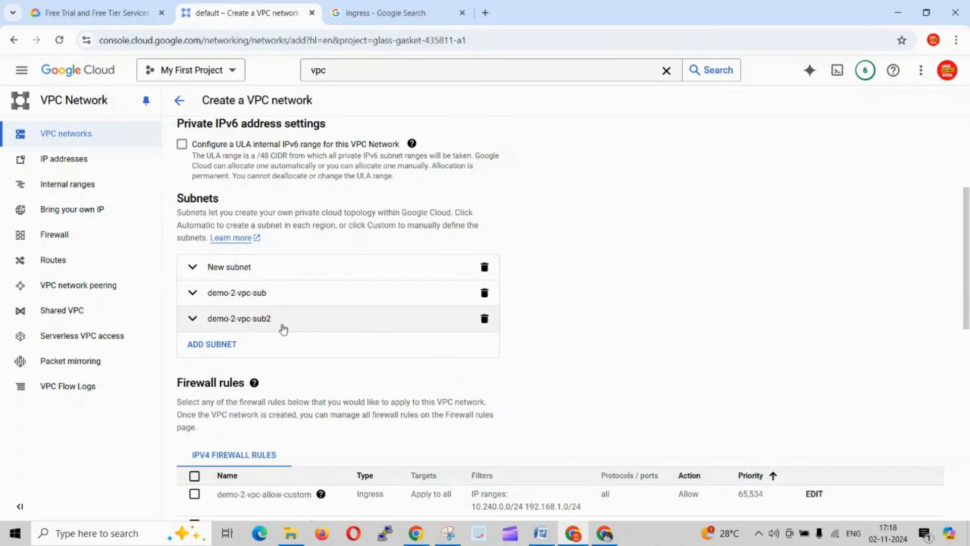
- Review the firewall rules and dynamic routing settings, and try to create the VPC network
{"action": "scroll", "coordinate": [283, 330], "scroll_direction": "down", "scroll_amount": 2}
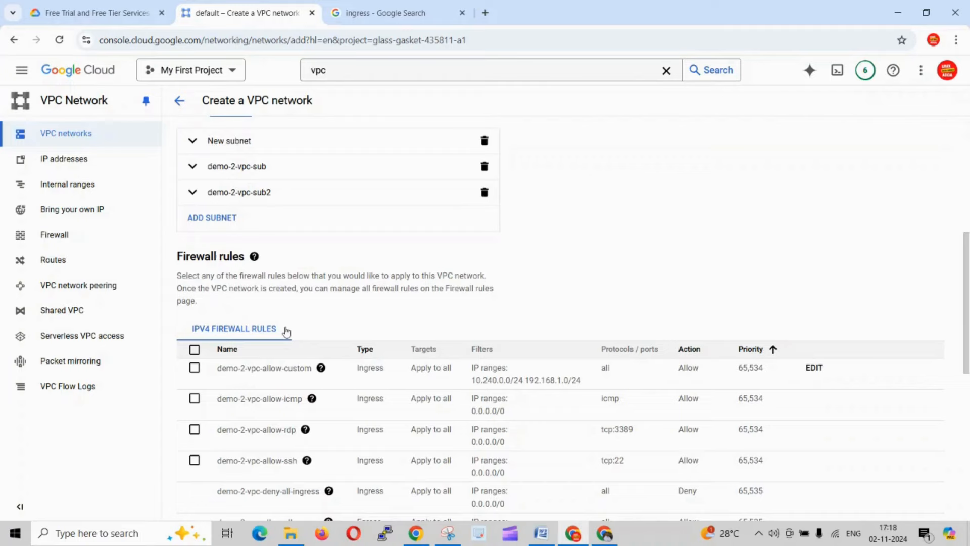
{"action": "scroll", "coordinate": [286, 331], "scroll_direction": "down", "scroll_amount": 5}
{"action": "scroll", "coordinate": [282, 333], "scroll_direction": "down", "scroll_amount": 2}
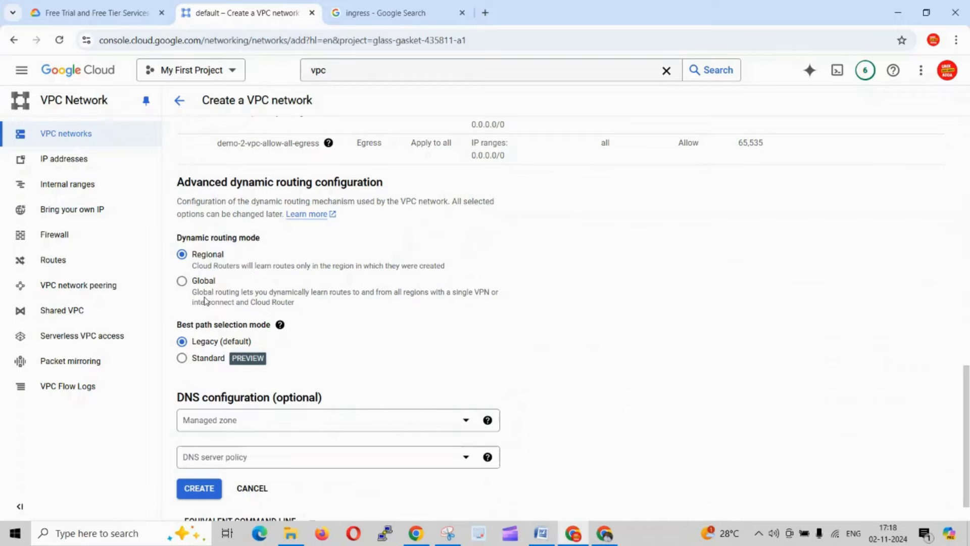
{"action": "scroll", "coordinate": [340, 351], "scroll_direction": "down", "scroll_amount": 1}
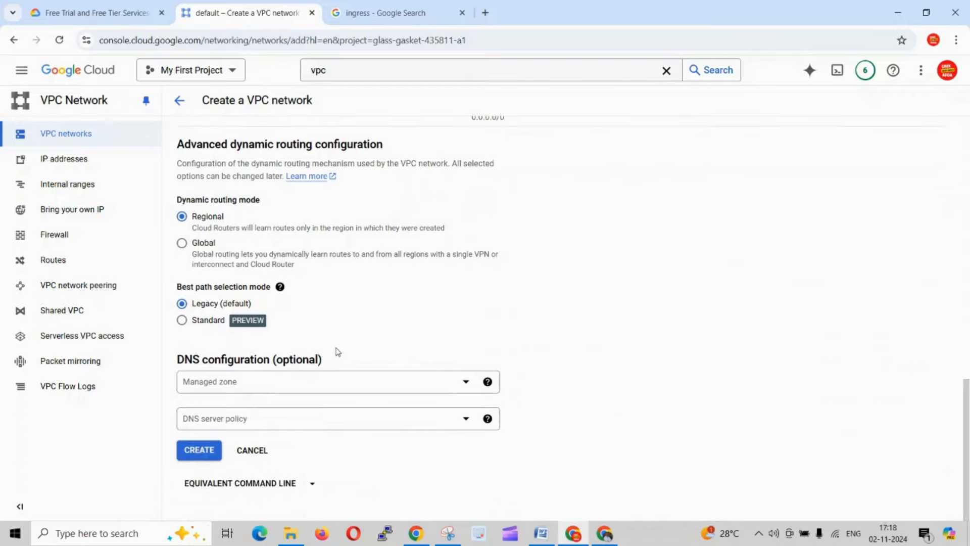
{"action": "left_click", "coordinate": [207, 451]}
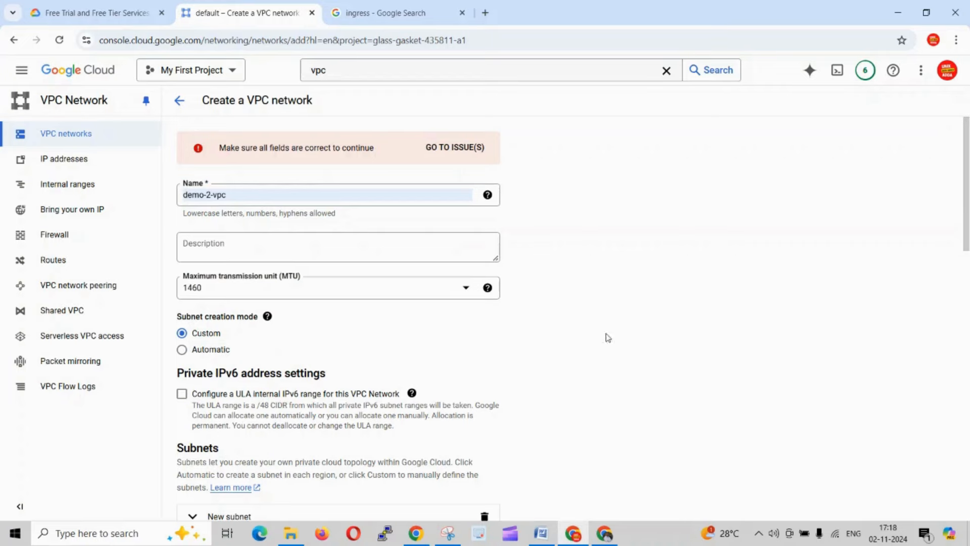
- Go to the form's flagged issue, delete the blank unnamed subnet, and submit the VPC network for creation again
{"action": "left_click", "coordinate": [474, 149]}
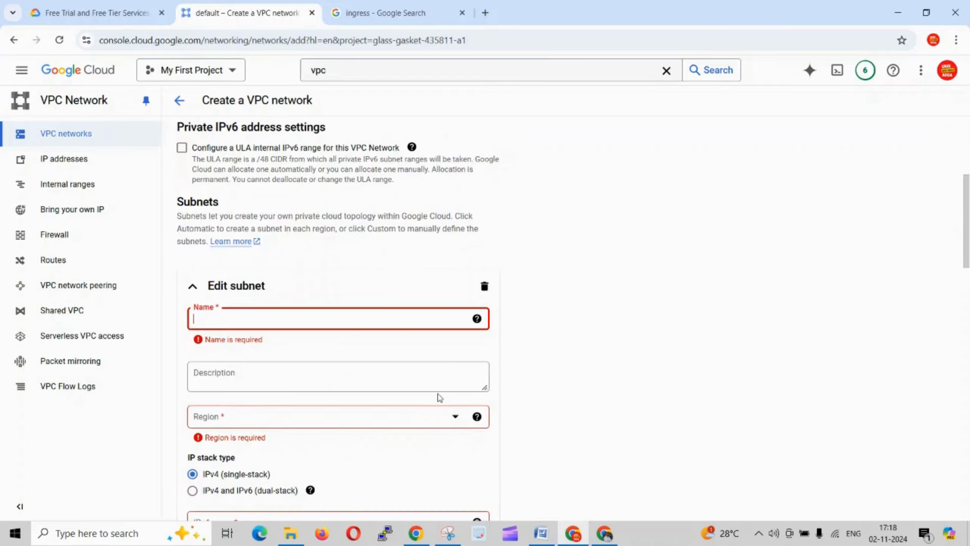
{"action": "scroll", "coordinate": [438, 397], "scroll_direction": "down", "scroll_amount": 5}
{"action": "scroll", "coordinate": [429, 402], "scroll_direction": "up", "scroll_amount": 4}
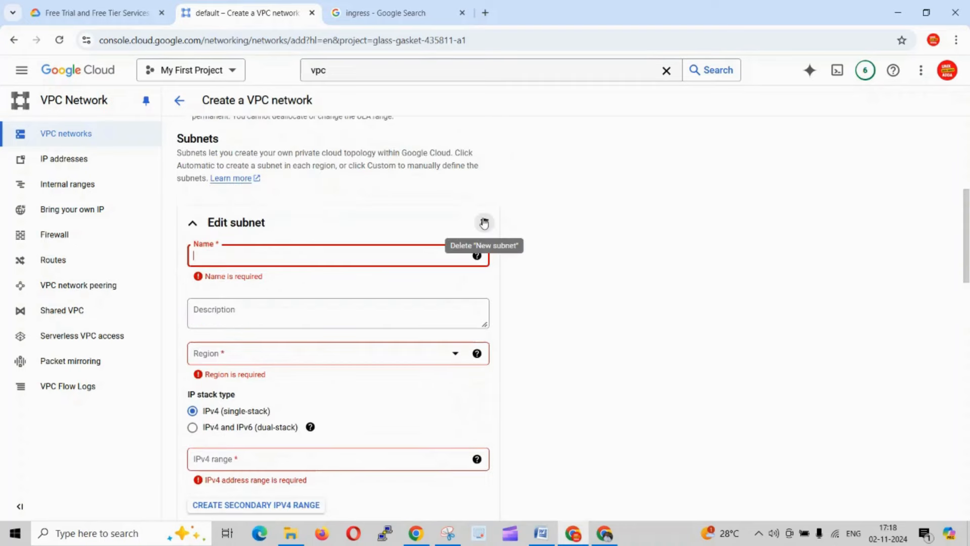
{"action": "left_click", "coordinate": [484, 223]}
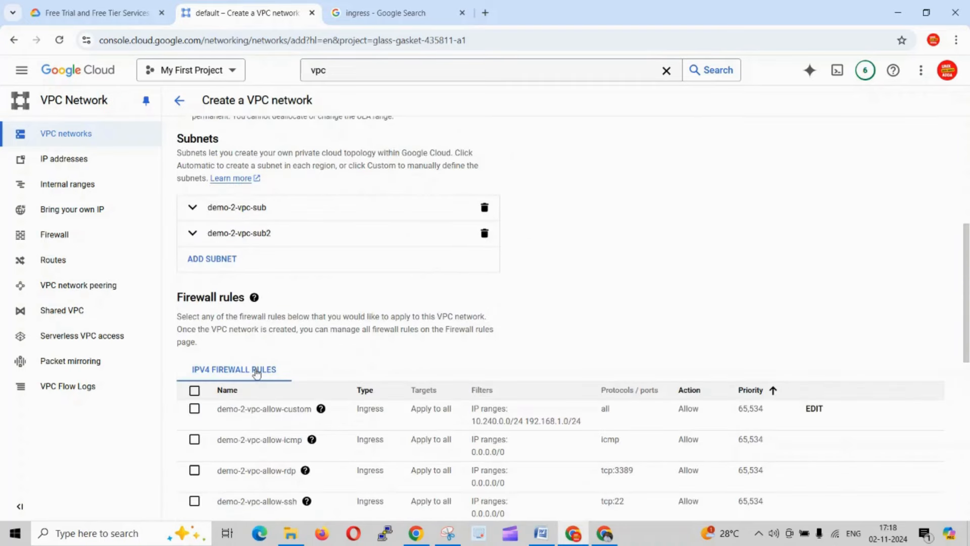
{"action": "scroll", "coordinate": [247, 386], "scroll_direction": "down", "scroll_amount": 10}
{"action": "left_click", "coordinate": [199, 449]}
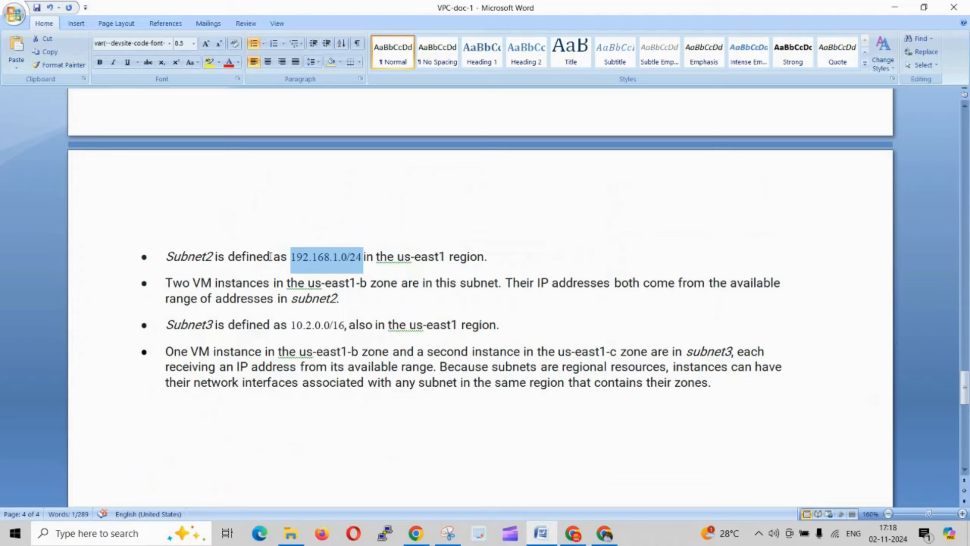
- Compare the names and IP ranges of Subnet1 and Subnet2 in the Word document
{"action": "scroll", "coordinate": [272, 272], "scroll_direction": "up", "scroll_amount": 5}
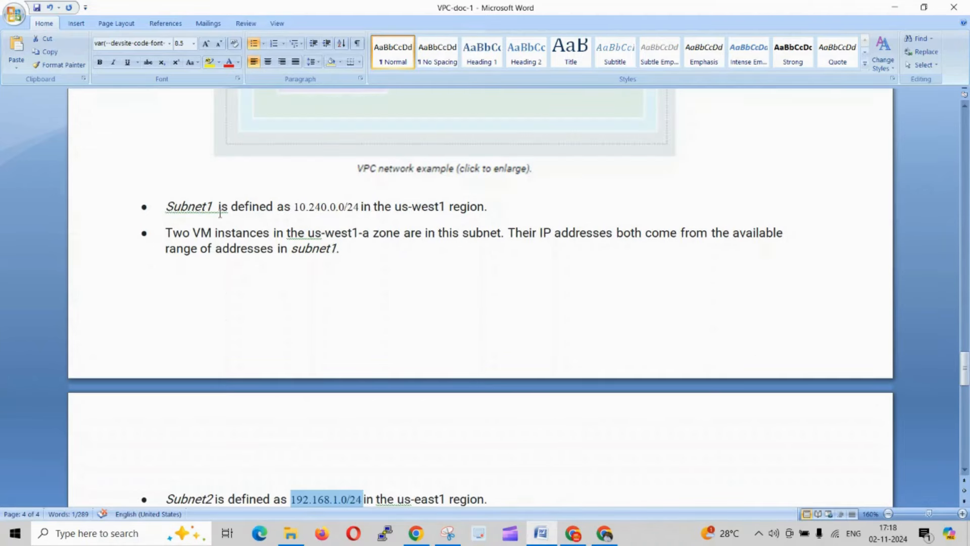
{"action": "left_click_drag", "start_coordinate": [220, 212], "coordinate": [173, 208]}
{"action": "scroll", "coordinate": [197, 259], "scroll_direction": "down", "scroll_amount": 4}
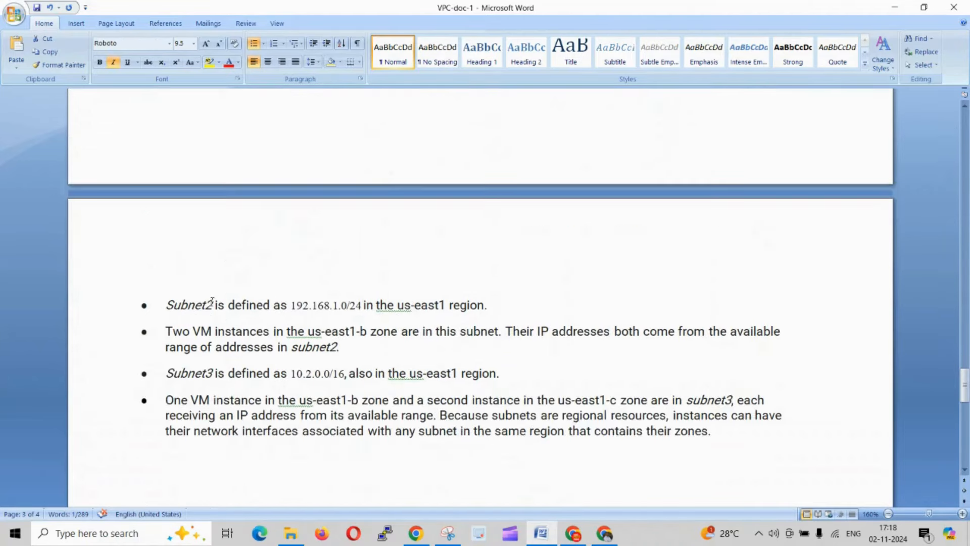
{"action": "left_click_drag", "start_coordinate": [212, 303], "coordinate": [173, 304]}
{"action": "scroll", "coordinate": [286, 340], "scroll_direction": "up", "scroll_amount": 4}
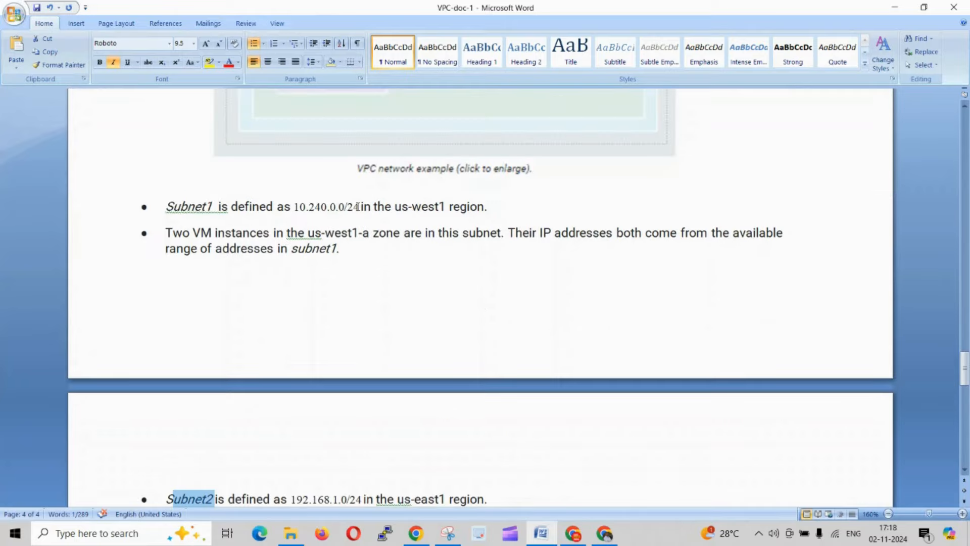
{"action": "left_click_drag", "start_coordinate": [357, 206], "coordinate": [299, 211]}
{"action": "scroll", "coordinate": [315, 360], "scroll_direction": "down", "scroll_amount": 3}
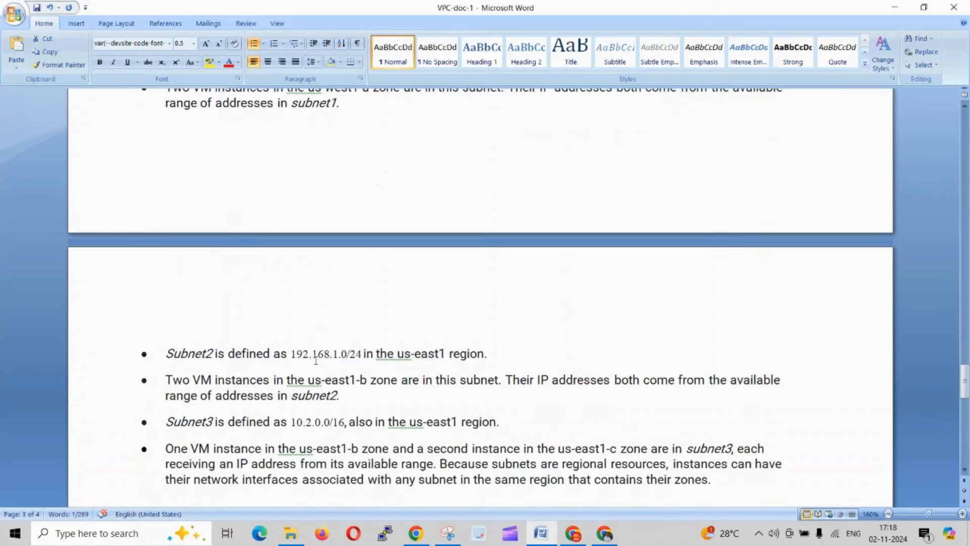
{"action": "left_click_drag", "start_coordinate": [362, 350], "coordinate": [290, 348]}
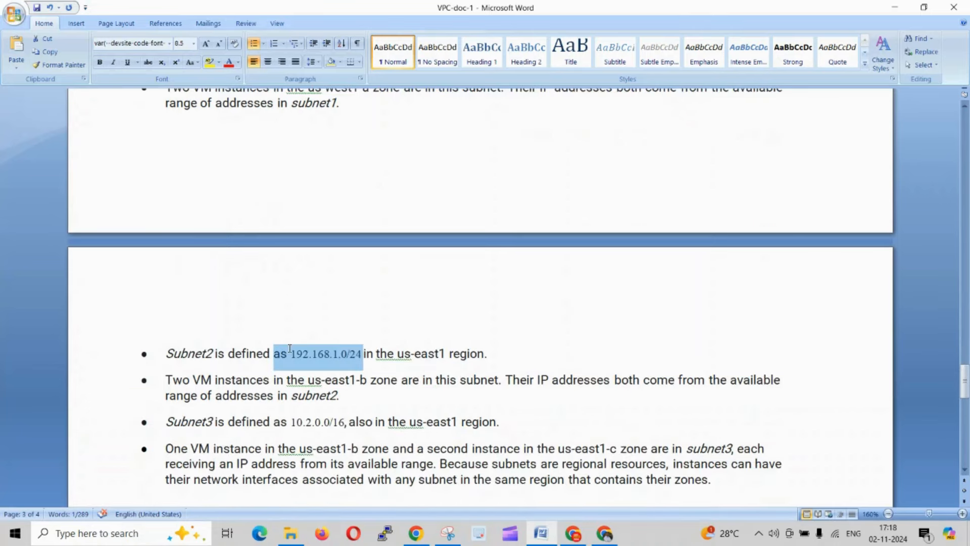
- Review the Word document's notes on which zones hold the VM instances of subnet1 and subnet2
{"action": "scroll", "coordinate": [582, 338], "scroll_direction": "up", "scroll_amount": 1}
{"action": "scroll", "coordinate": [583, 338], "scroll_direction": "up", "scroll_amount": 2}
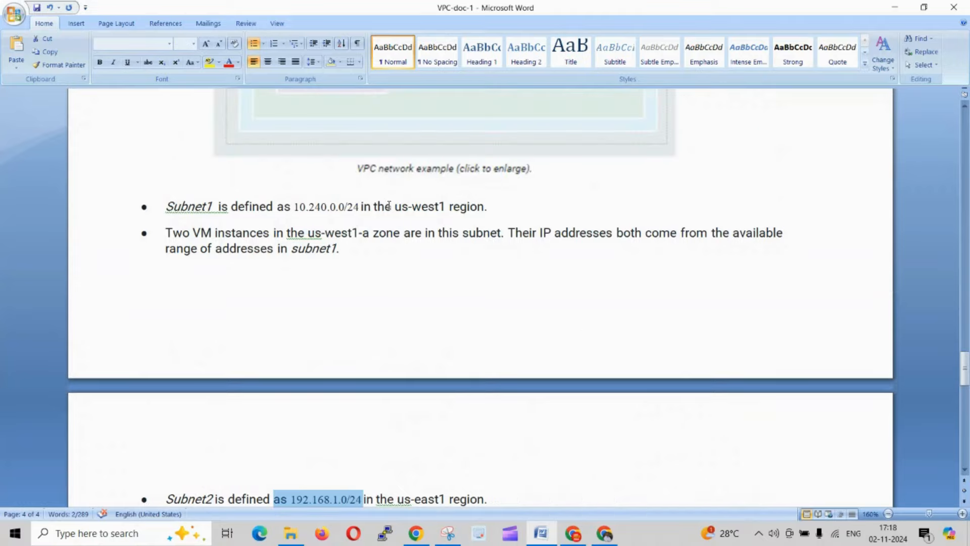
{"action": "scroll", "coordinate": [384, 210], "scroll_direction": "down", "scroll_amount": 1}
{"action": "left_click", "coordinate": [115, 192]}
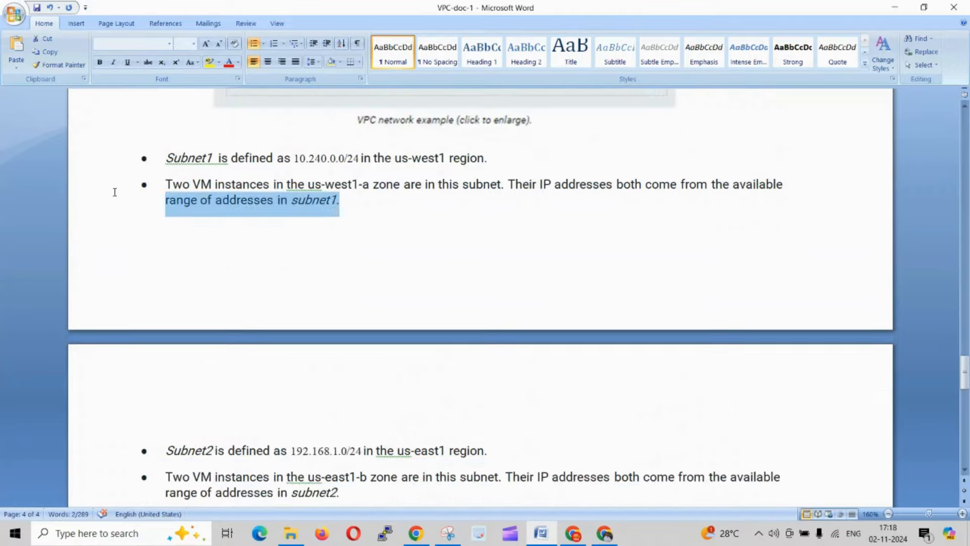
{"action": "double_click", "coordinate": [115, 192]}
{"action": "scroll", "coordinate": [342, 356], "scroll_direction": "down", "scroll_amount": 3}
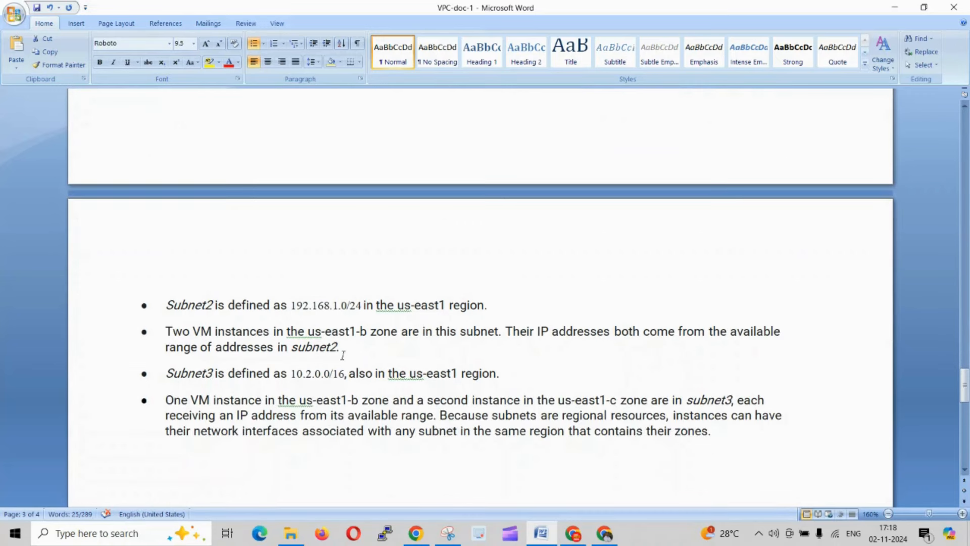
{"action": "left_click_drag", "start_coordinate": [342, 355], "coordinate": [176, 323]}
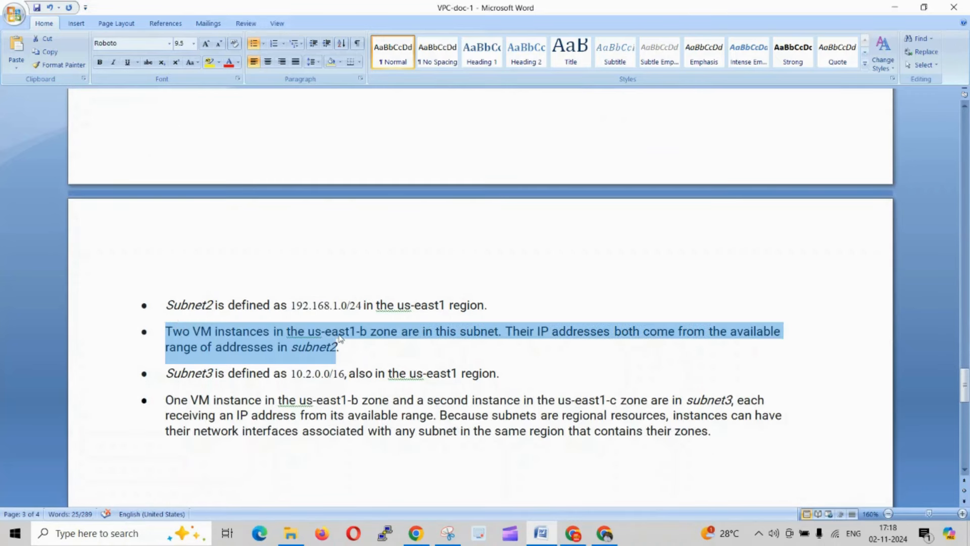
- Switch to Google Cloud in Chrome, open the demo-2-vpc network's details, and check its subnets
{"action": "key", "text": "alt+Tab"}
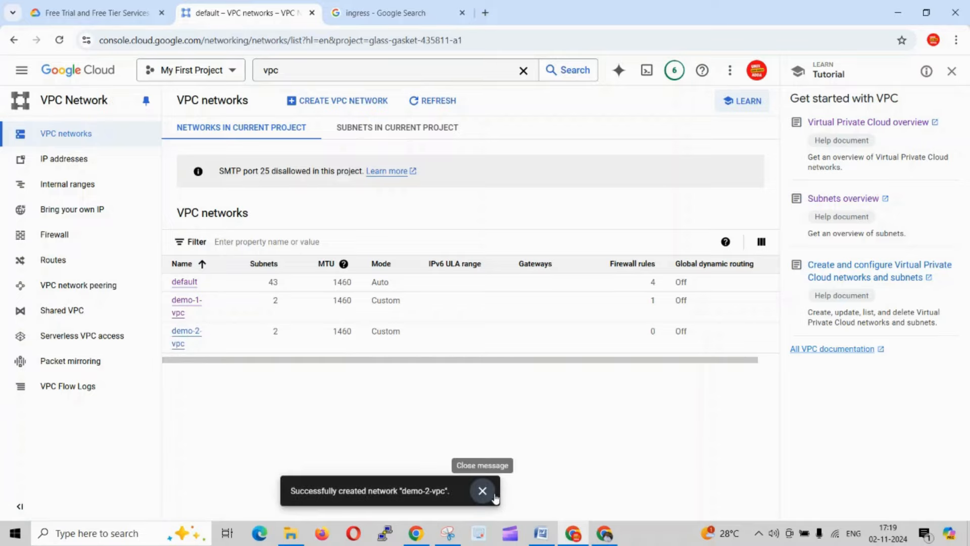
{"action": "left_click", "coordinate": [187, 332]}
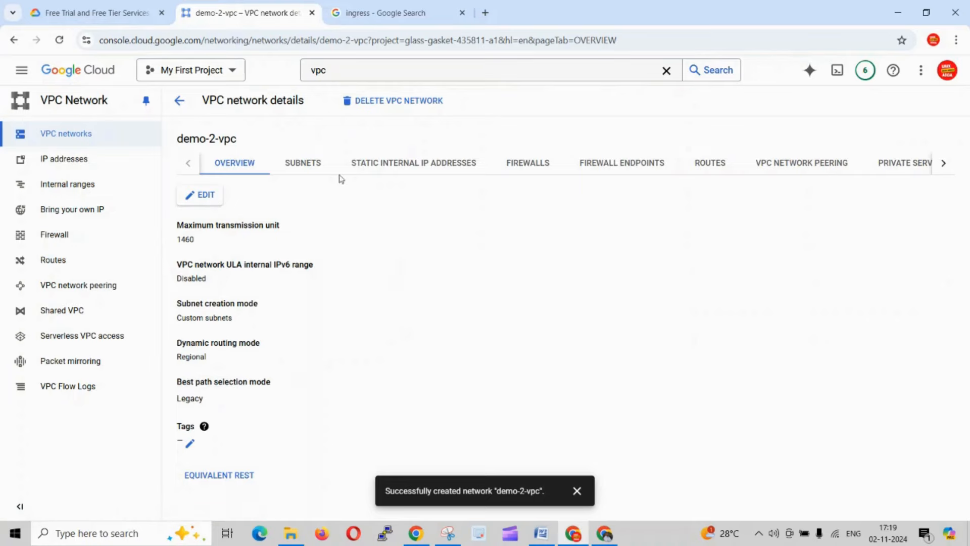
{"action": "left_click", "coordinate": [313, 165]}
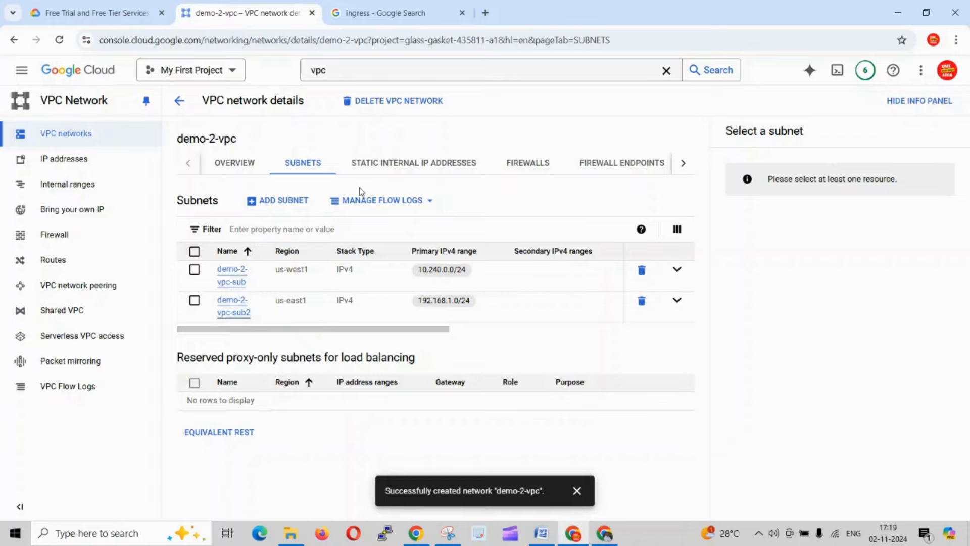
- Review demo-2-vpc's static internal IP addresses, firewalls, firewall endpoints, routes, VPC network peering, and private services access
{"action": "left_click", "coordinate": [380, 166]}
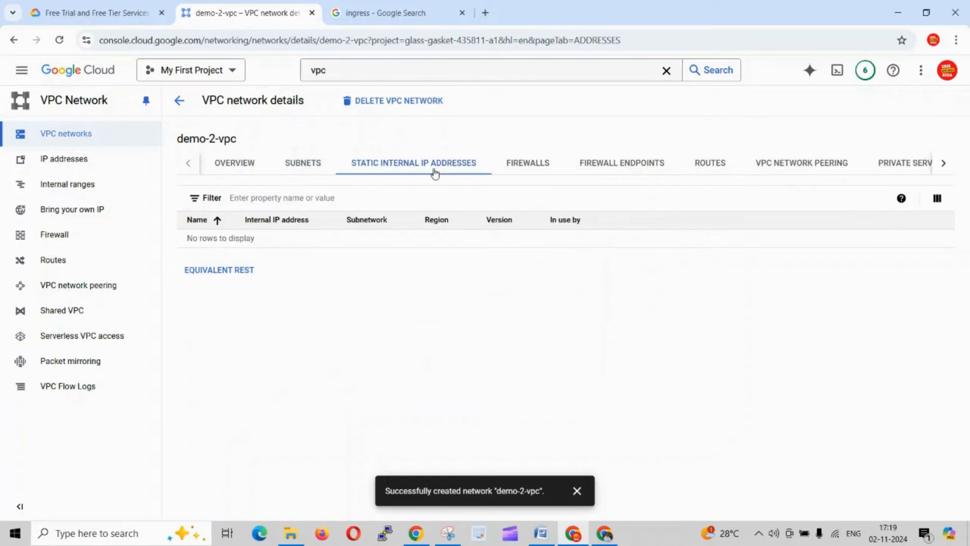
{"action": "left_click", "coordinate": [526, 164]}
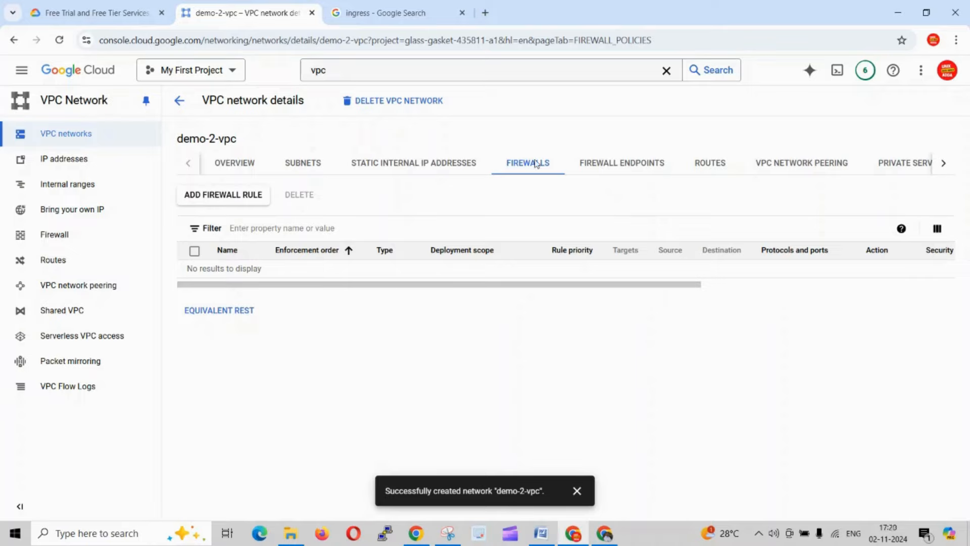
{"action": "left_click", "coordinate": [629, 167]}
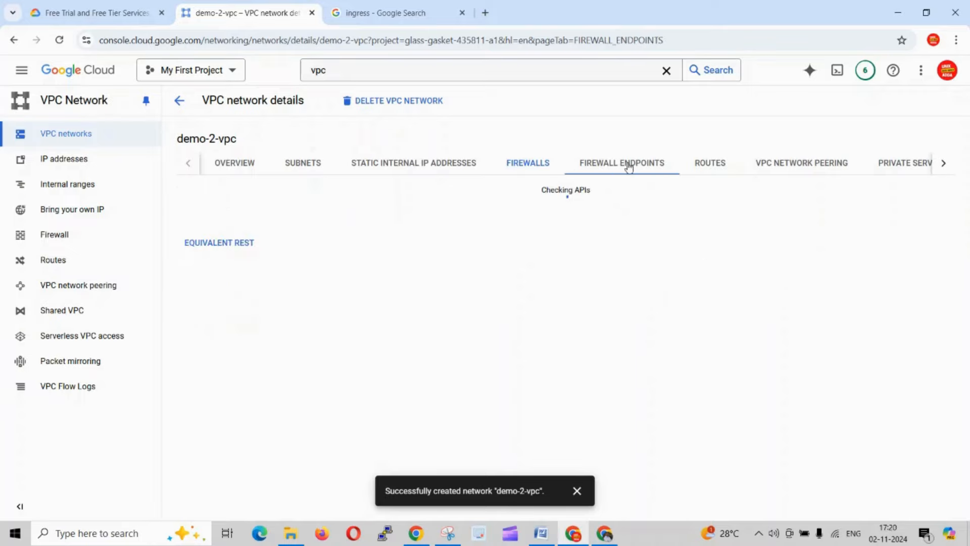
{"action": "left_click", "coordinate": [710, 168]}
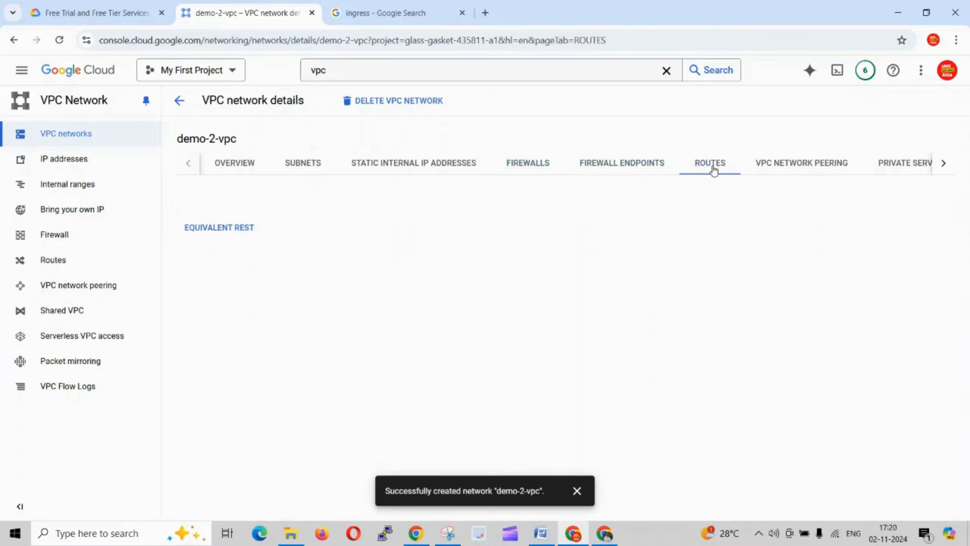
{"action": "left_click", "coordinate": [797, 166]}
{"action": "left_click", "coordinate": [880, 166]}
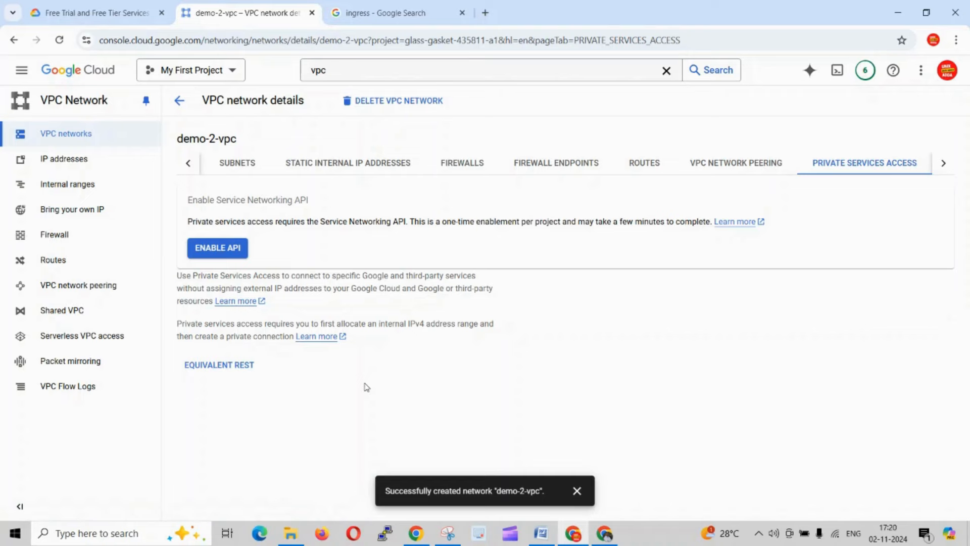
- Clear the vpc search text and go to Compute Engine's VM instances page
{"action": "left_click", "coordinate": [368, 72]}
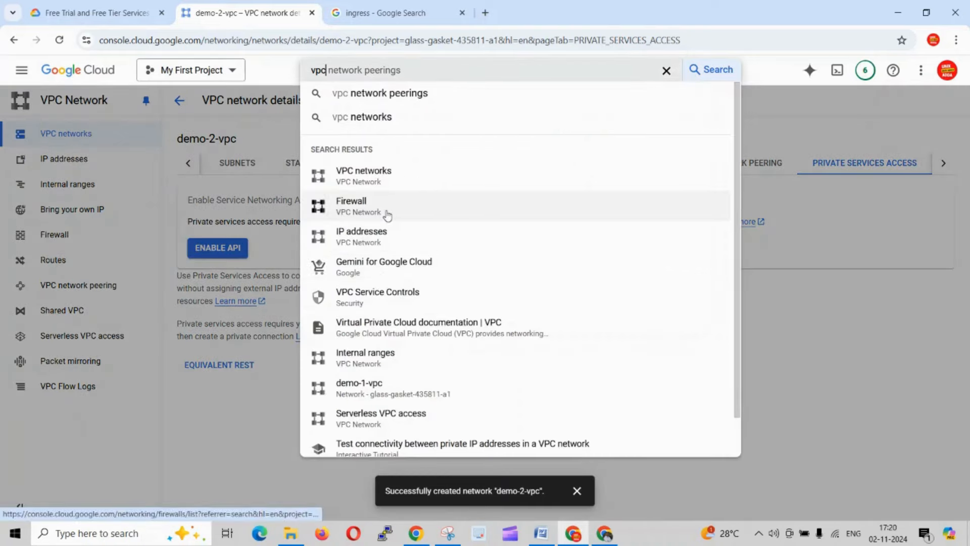
{"action": "key", "text": "BackSpace"}
{"action": "key", "text": "BackSpace"}
{"action": "key", "text": "BackSpace"}
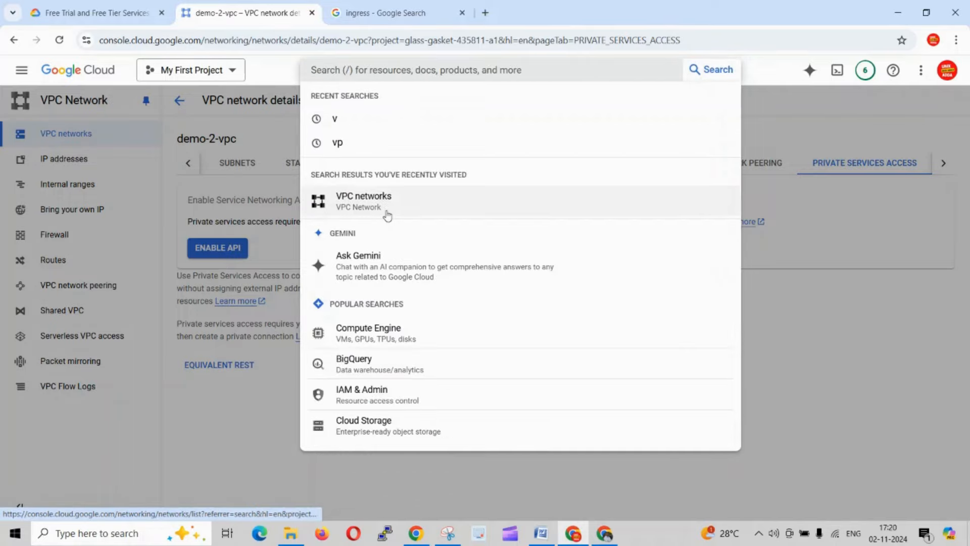
{"action": "left_click", "coordinate": [389, 339]}
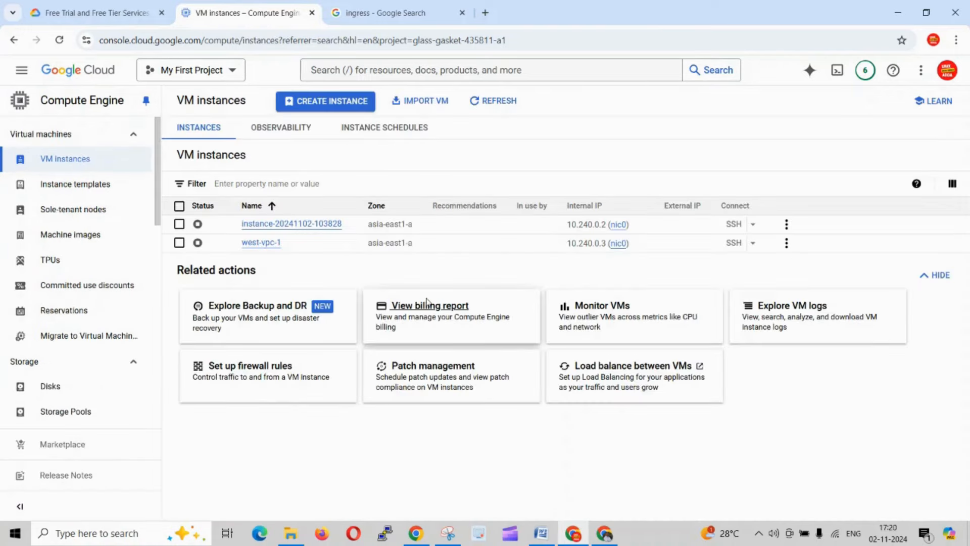
- Switch to the Word document and recheck the IP ranges defined for Subnet1 and Subnet2
{"action": "key", "text": "alt+Tab"}
{"action": "scroll", "coordinate": [391, 246], "scroll_direction": "up", "scroll_amount": 3}
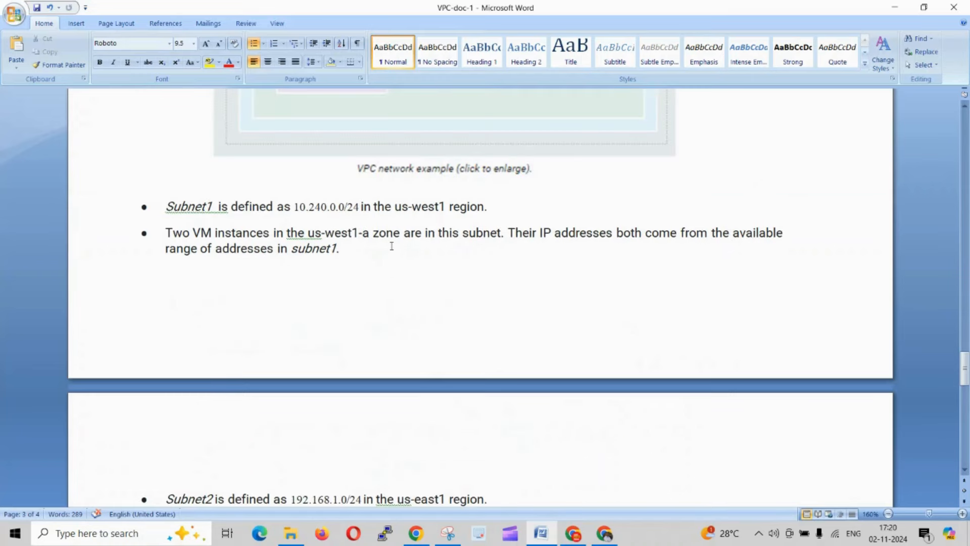
{"action": "left_click_drag", "start_coordinate": [361, 202], "coordinate": [309, 207]}
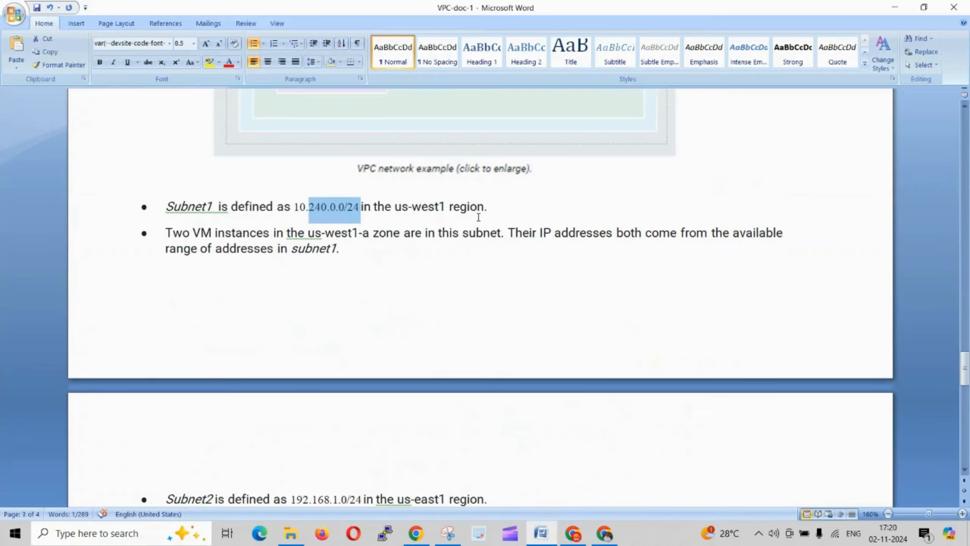
{"action": "scroll", "coordinate": [376, 389], "scroll_direction": "down", "scroll_amount": 2}
{"action": "left_click_drag", "start_coordinate": [362, 402], "coordinate": [306, 400]}
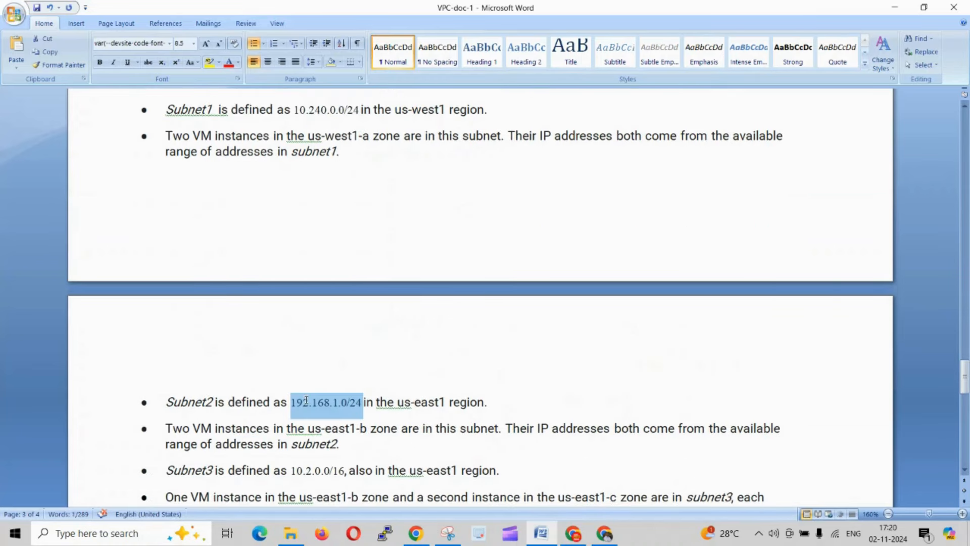
- Return to Google Cloud in Chrome and start creating a new VM instance
{"action": "left_click", "coordinate": [511, 401]}
{"action": "key", "text": "alt+Tab"}
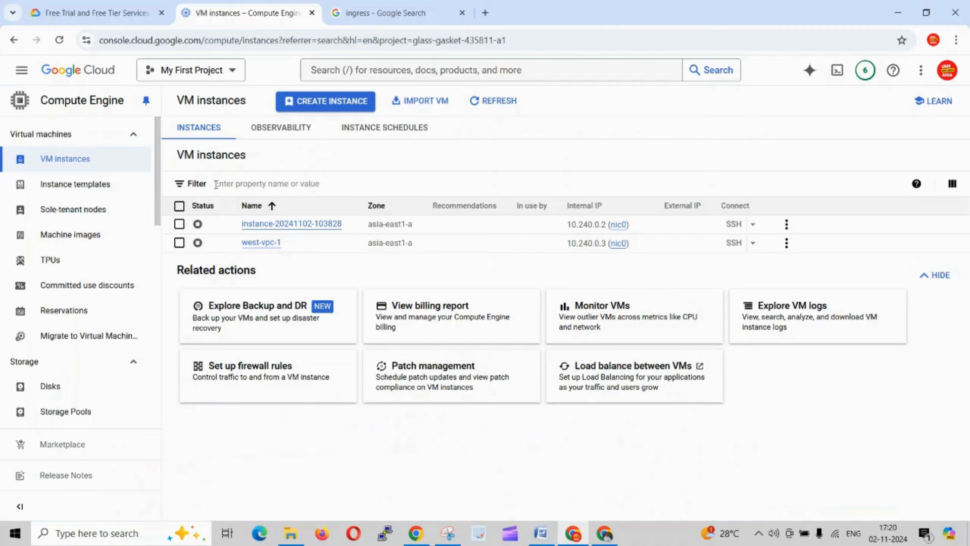
{"action": "left_click", "coordinate": [325, 103]}
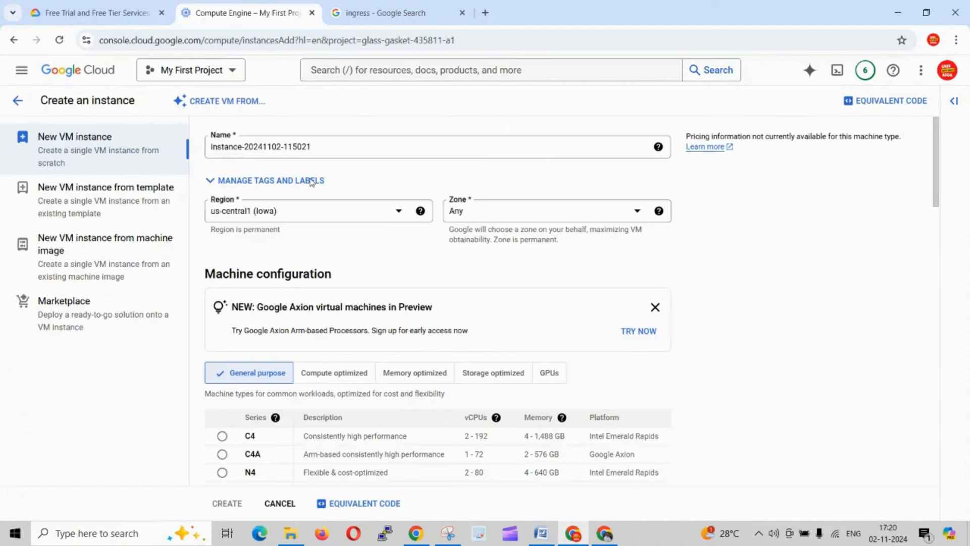
- Try to name the VM instance Subnet1, copying the name from the Word document and removing the pasted bullet
{"action": "key", "text": "alt+Tab"}
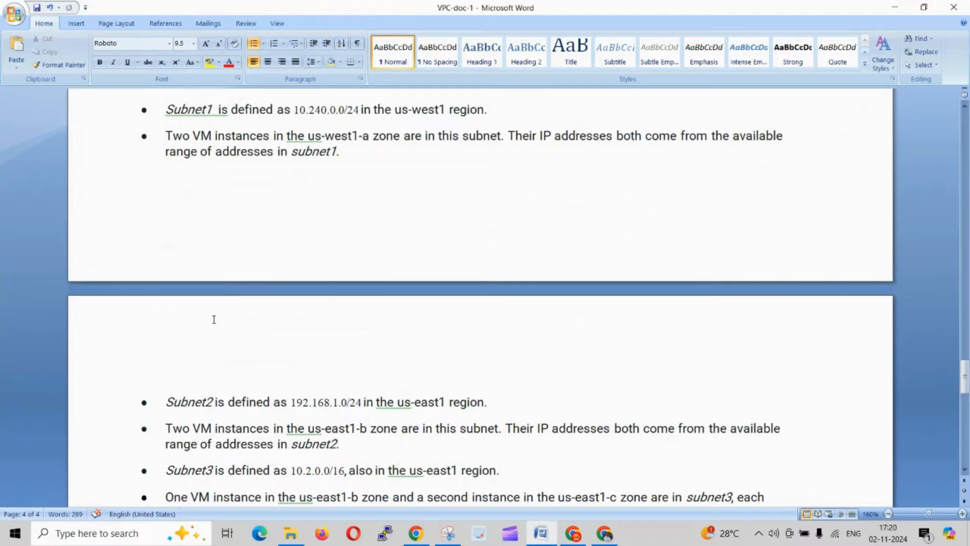
{"action": "scroll", "coordinate": [214, 319], "scroll_direction": "up", "scroll_amount": 3}
{"action": "left_click_drag", "start_coordinate": [210, 207], "coordinate": [169, 205]}
{"action": "key", "text": "alt+Tab"}
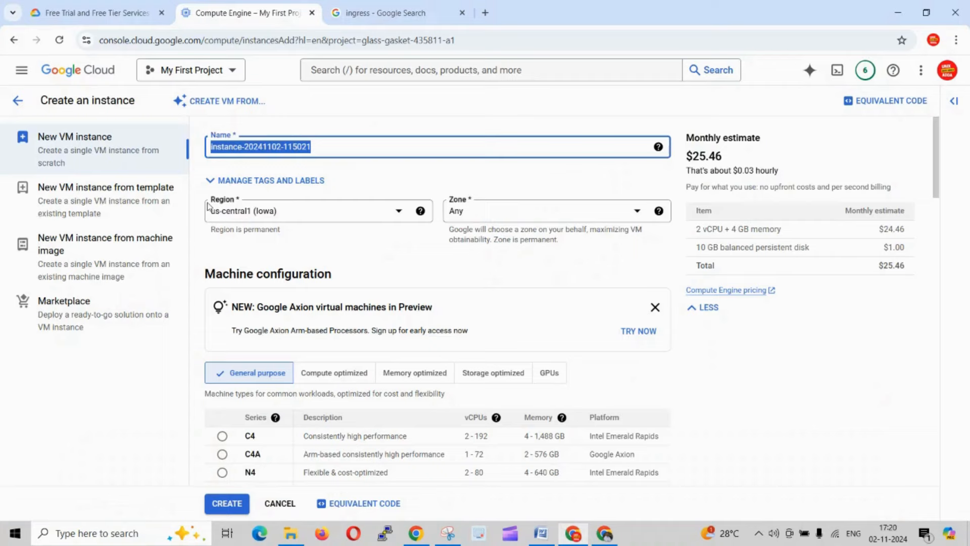
{"action": "type", "text": "•\tSubnet1"}
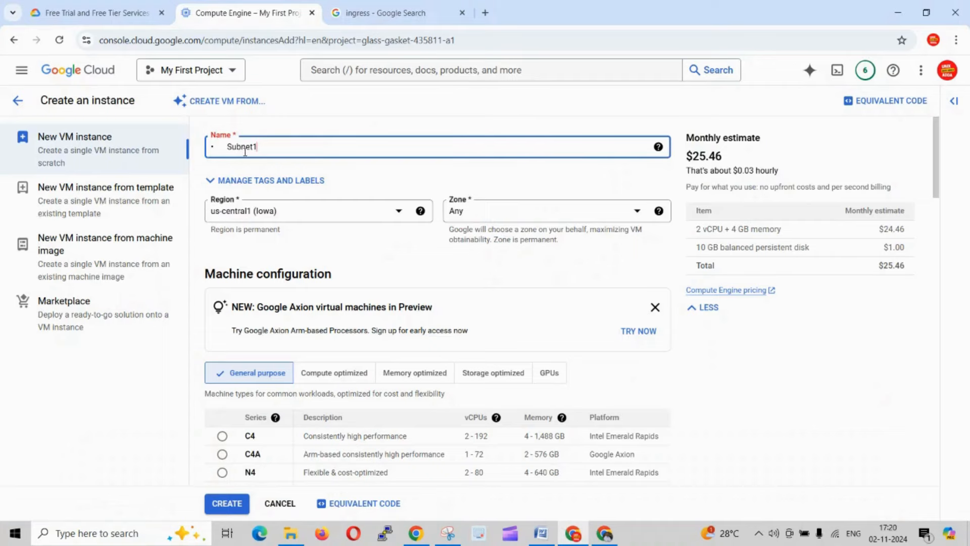
{"action": "left_click", "coordinate": [228, 148]}
{"action": "key", "text": "BackSpace"}
{"action": "key", "text": "BackSpace"}
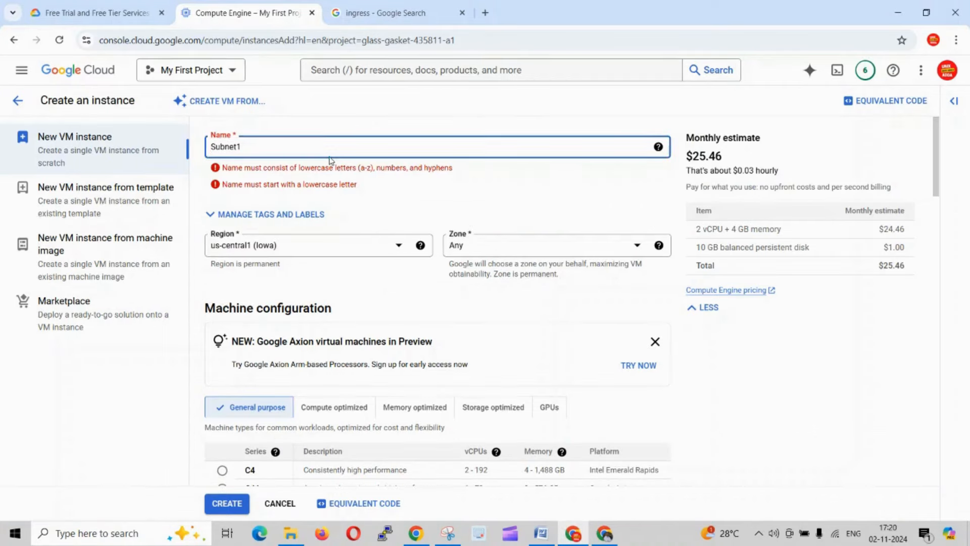
- Try to extend the VM instance's name to demo-2-Subnet1
{"action": "type", "text": "demo-2"}
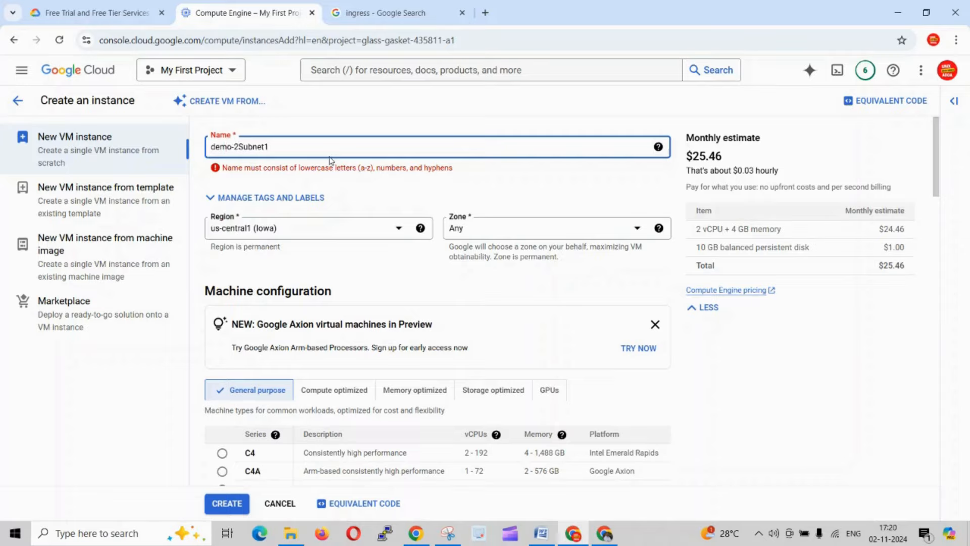
{"action": "type", "text": "-"}
{"action": "left_click", "coordinate": [458, 183]}
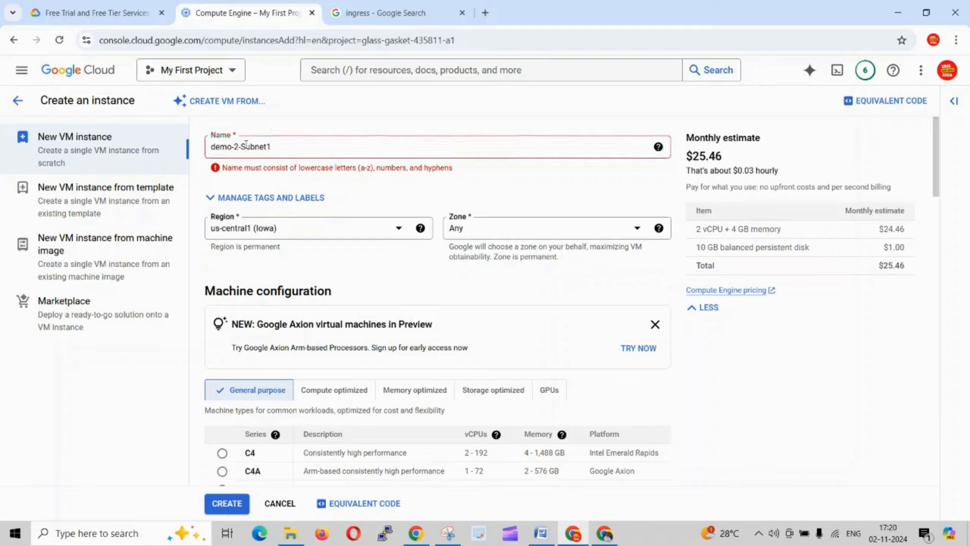
- Try to simplify the VM instance's name by removing its hyphens and digits, leaving demoSubnet
{"action": "left_click", "coordinate": [297, 149]}
{"action": "key", "text": "BackSpace"}
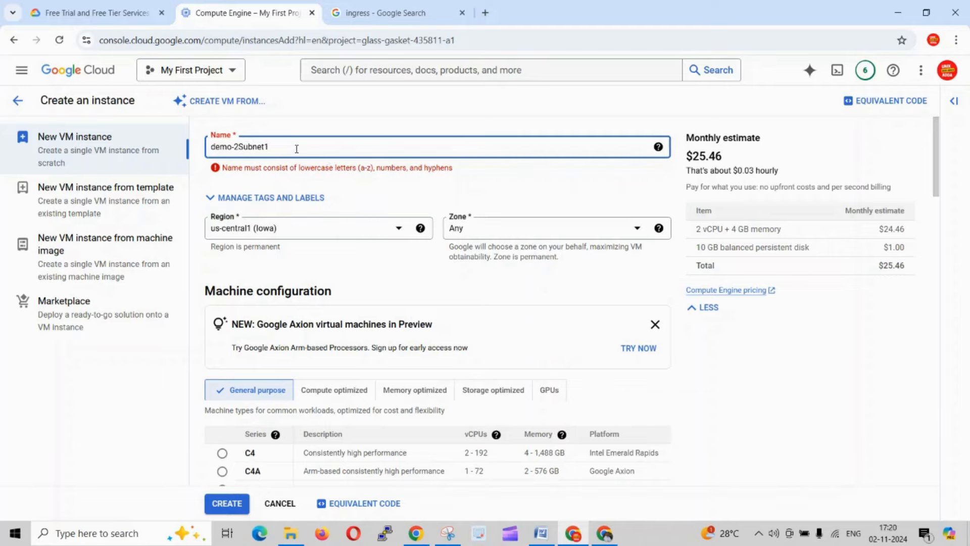
{"action": "key", "text": "Left"}
{"action": "key", "text": "BackSpace"}
{"action": "left_click", "coordinate": [413, 115]}
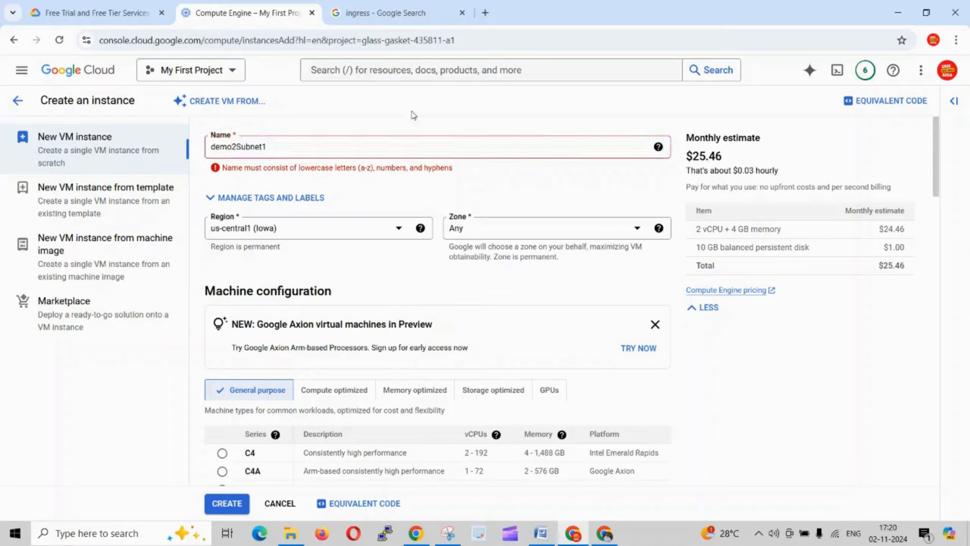
{"action": "left_click", "coordinate": [413, 158]}
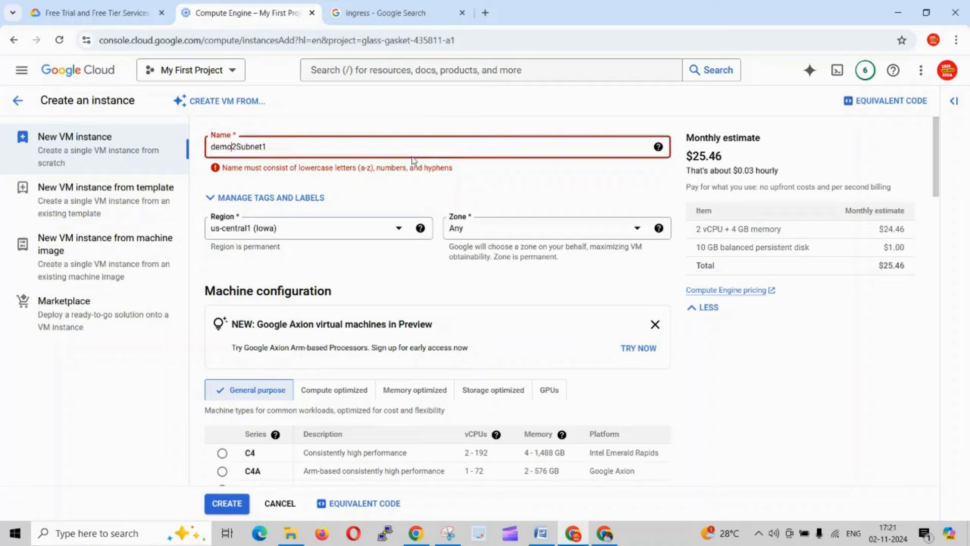
{"action": "left_click", "coordinate": [276, 143]}
{"action": "key", "text": "BackSpace"}
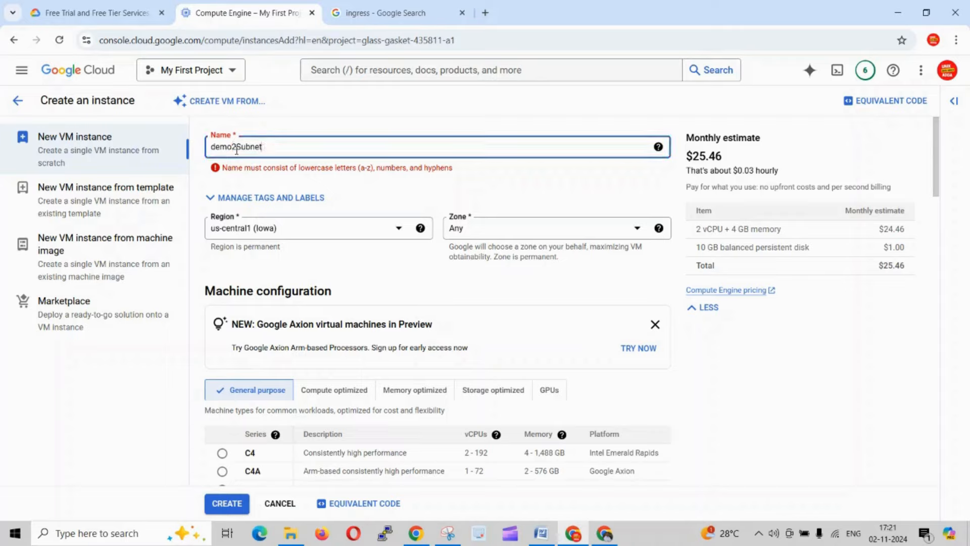
{"action": "key", "text": "BackSpace"}
{"action": "left_click", "coordinate": [283, 125]}
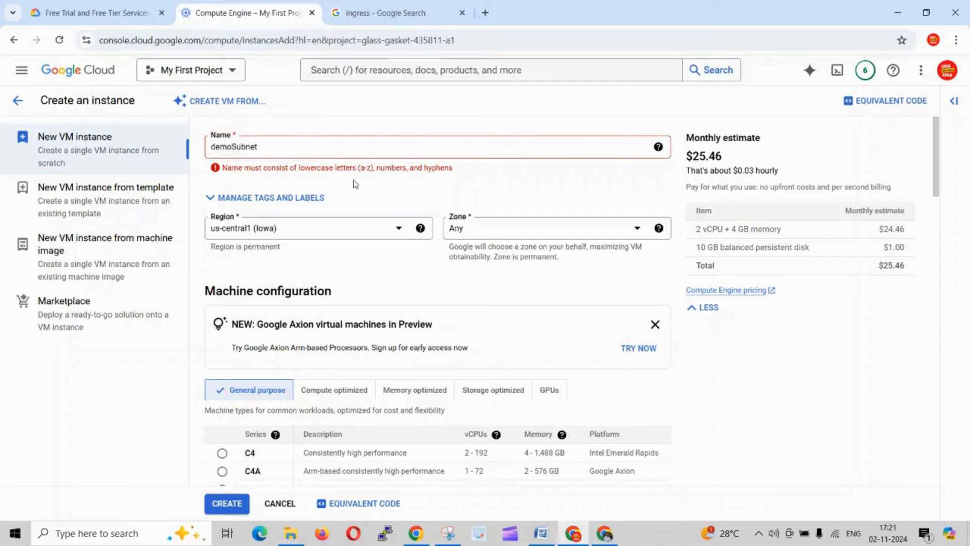
- Replace the VM instance's whole name with demo2sub
{"action": "left_click", "coordinate": [271, 146]}
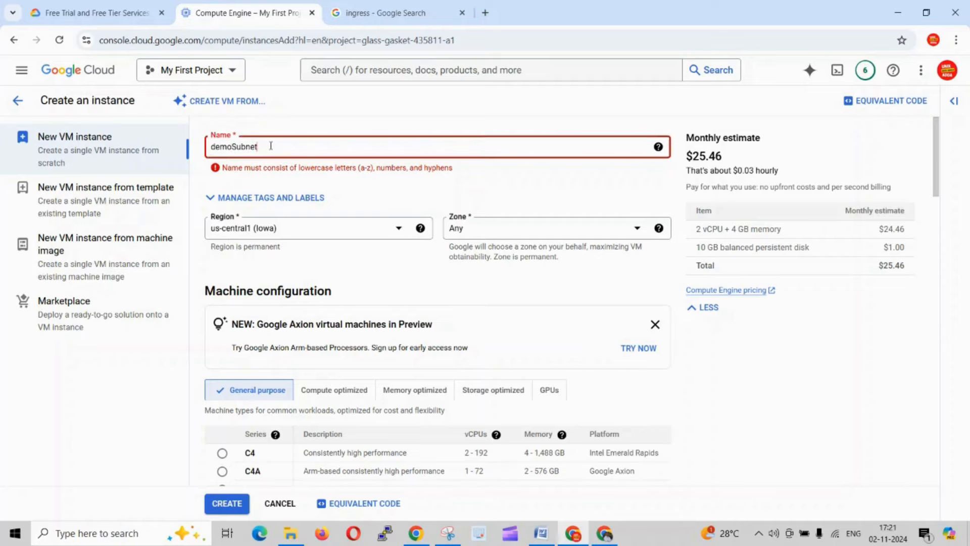
{"action": "key", "text": "ctrl+a"}
{"action": "type", "text": "de"}
{"action": "key", "text": "BackSpace"}
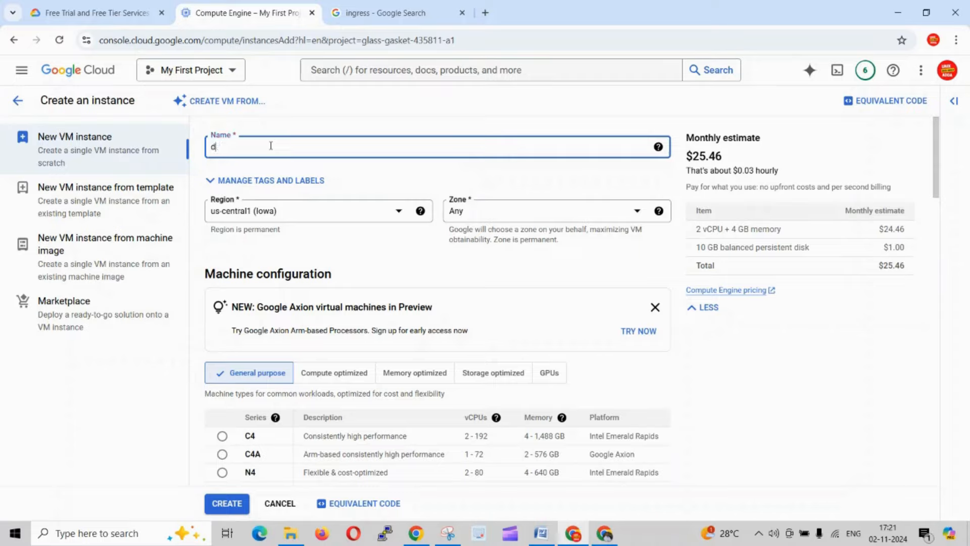
{"action": "type", "text": "emo2sub"}
{"action": "left_click", "coordinate": [349, 123]}
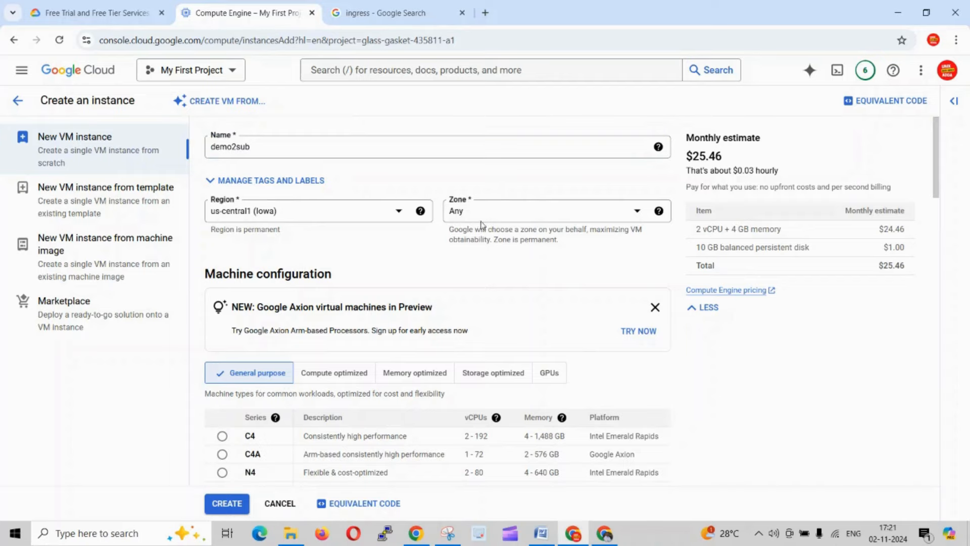
- Set the VM instance's region to us-west1 (Oregon), checking the Word document for Subnet1's region
{"action": "left_click", "coordinate": [386, 217]}
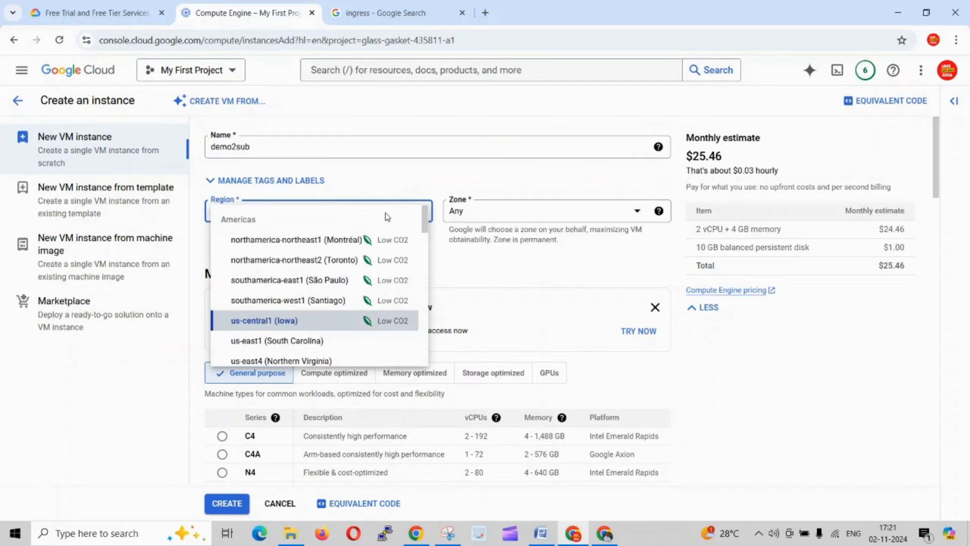
{"action": "key", "text": "alt+Tab"}
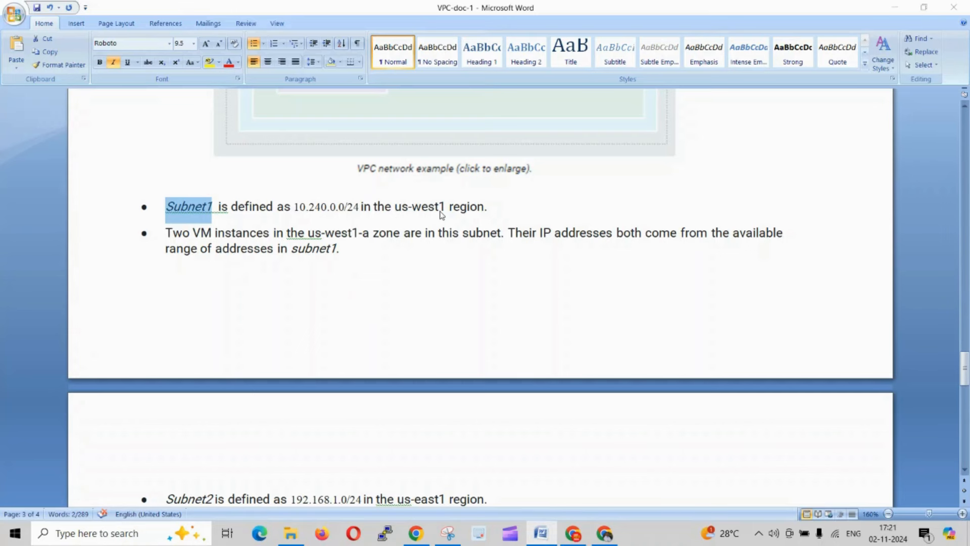
{"action": "key", "text": "alt+Tab"}
{"action": "scroll", "coordinate": [287, 286], "scroll_direction": "down", "scroll_amount": 3}
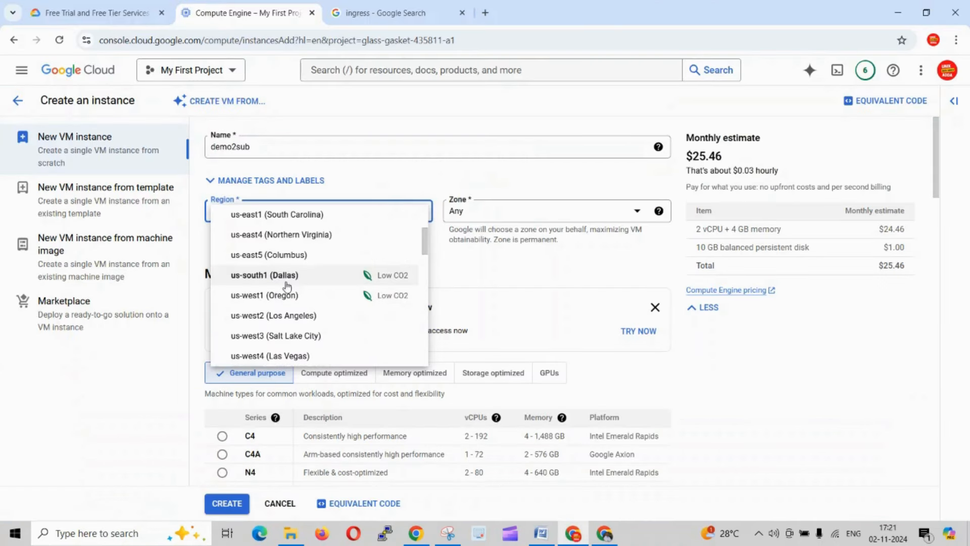
{"action": "left_click", "coordinate": [258, 297]}
- Check the available zones for the VM instance and keep the zone as Any
{"action": "left_click", "coordinate": [563, 217]}
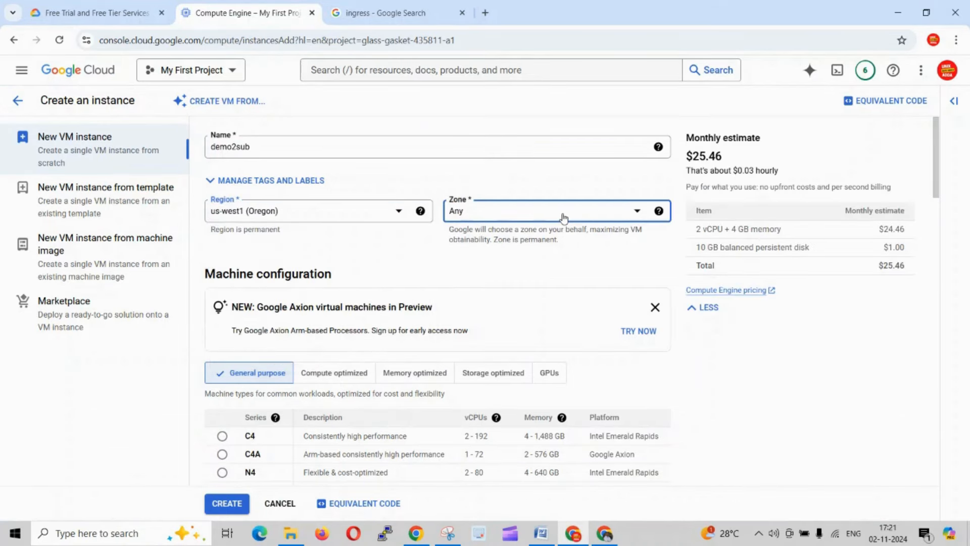
{"action": "left_click", "coordinate": [565, 217]}
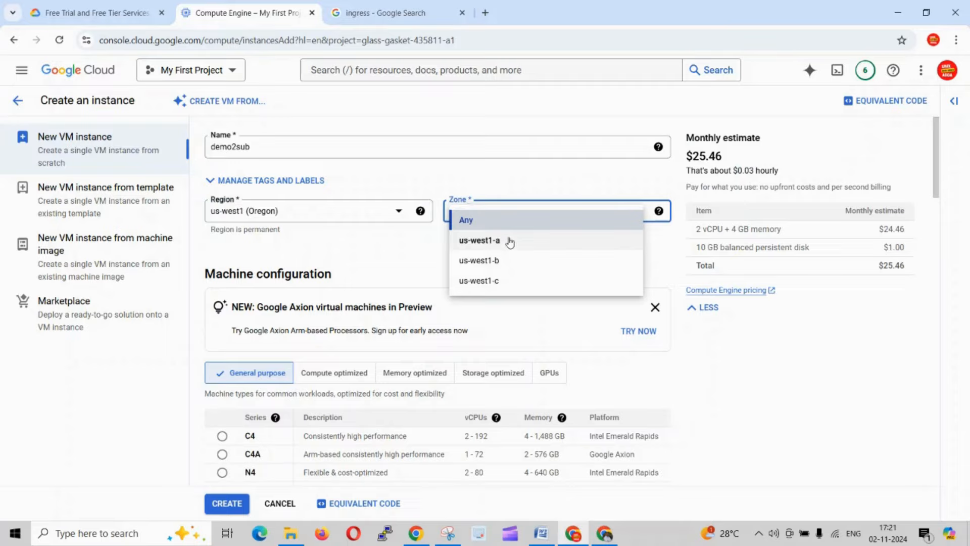
{"action": "left_click", "coordinate": [491, 226]}
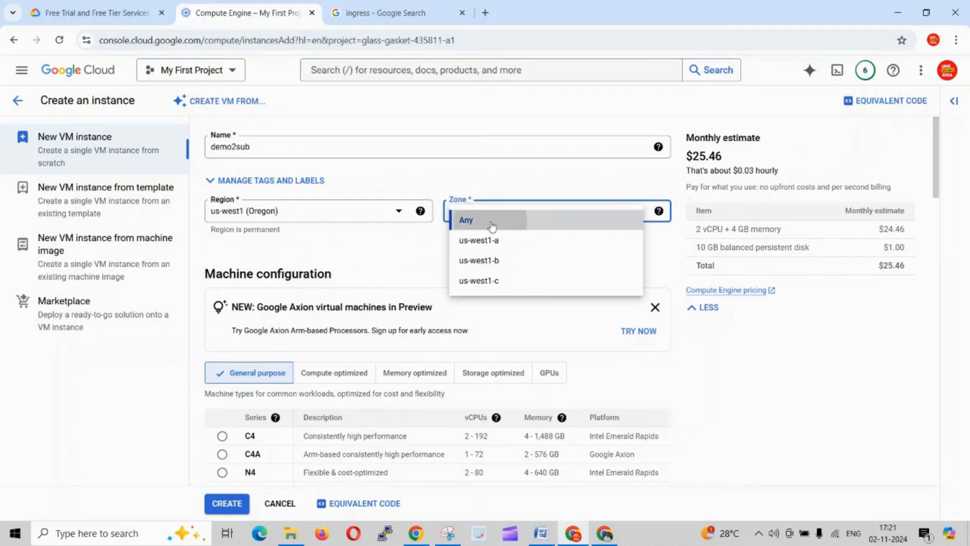
{"action": "left_click", "coordinate": [365, 278]}
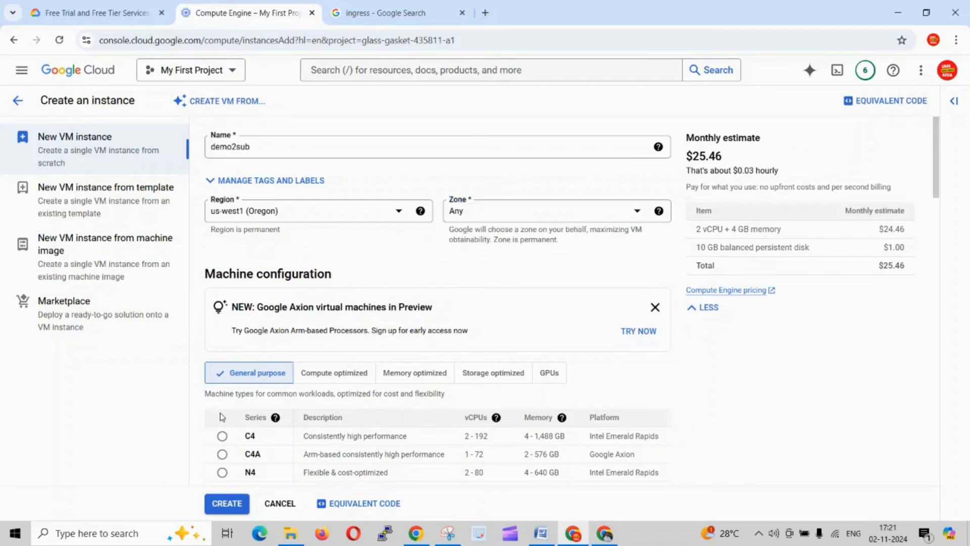
- Compare the Compute optimized, Memory optimized, Storage optimized and GPUs machine families and their cost estimates
{"action": "scroll", "coordinate": [221, 417], "scroll_direction": "down", "scroll_amount": 4}
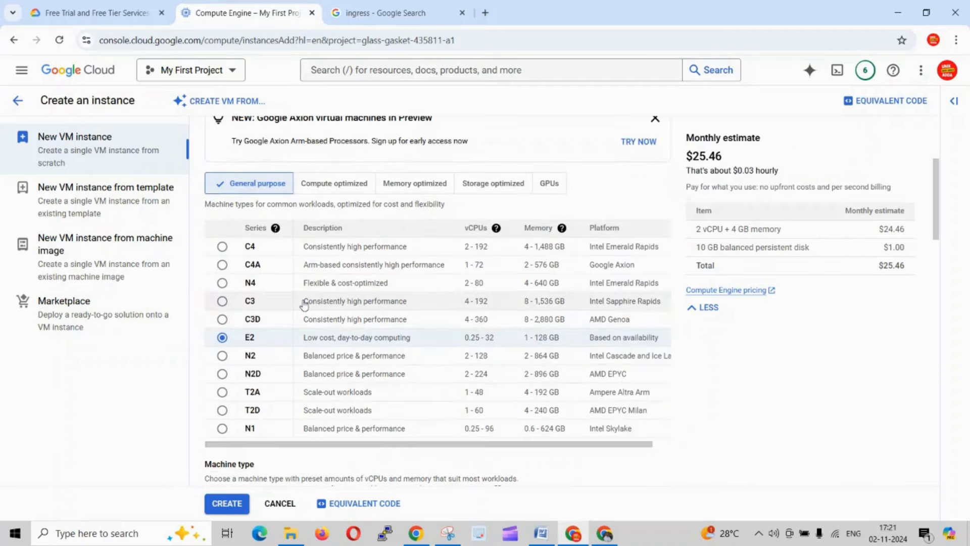
{"action": "left_click", "coordinate": [331, 183]}
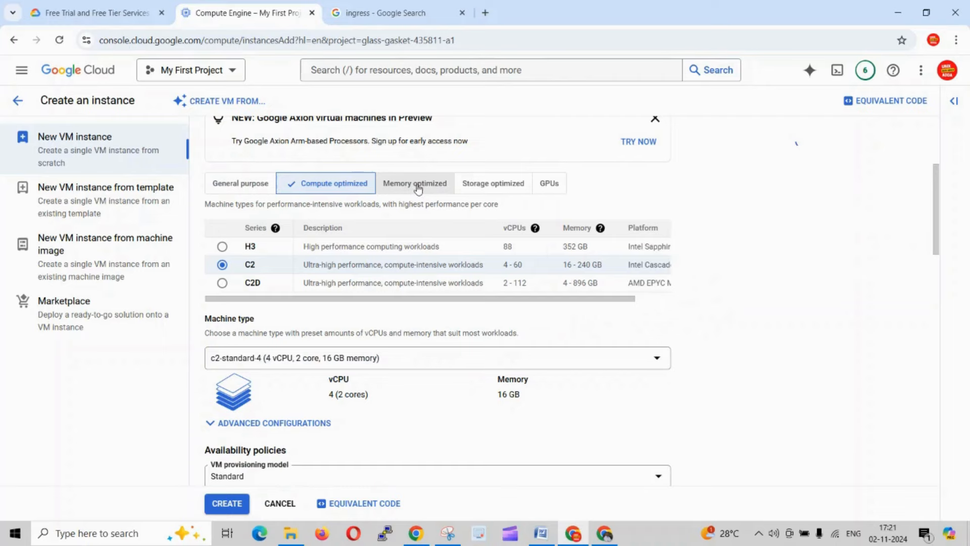
{"action": "left_click", "coordinate": [417, 187]}
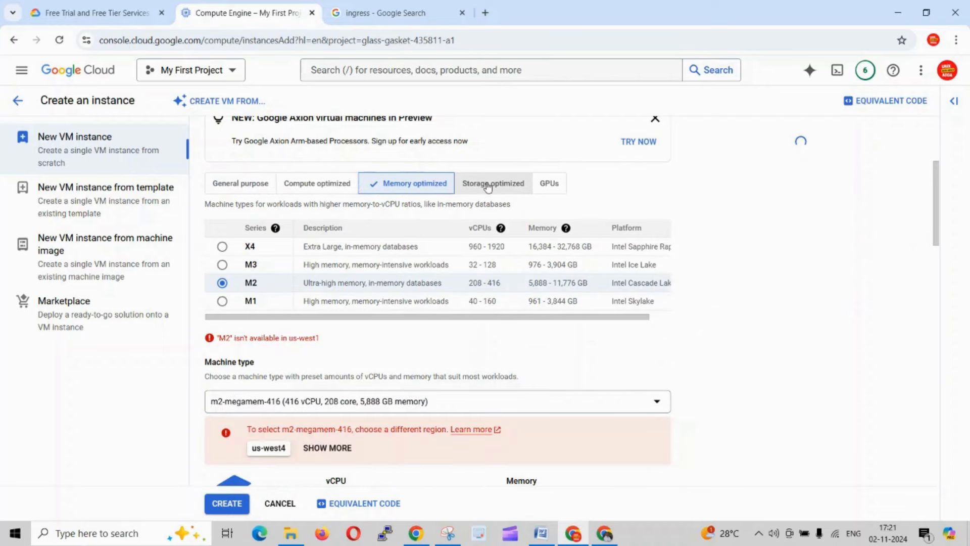
{"action": "left_click", "coordinate": [487, 186]}
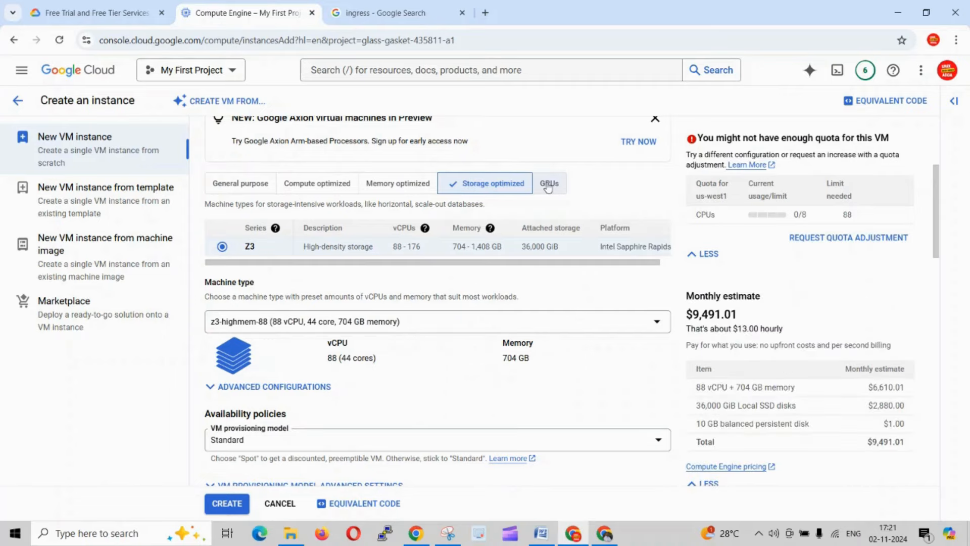
{"action": "left_click", "coordinate": [548, 185]}
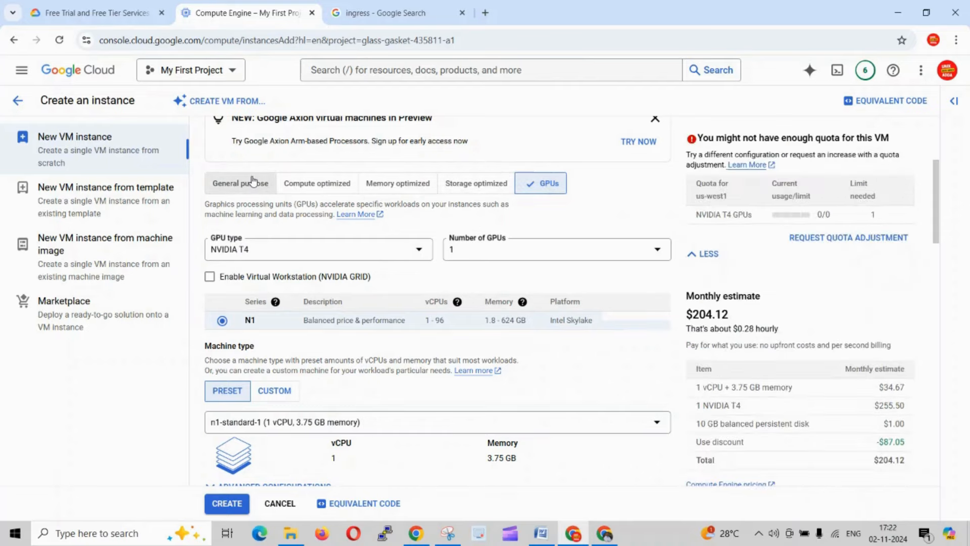
{"action": "scroll", "coordinate": [600, 228], "scroll_direction": "up", "scroll_amount": 3}
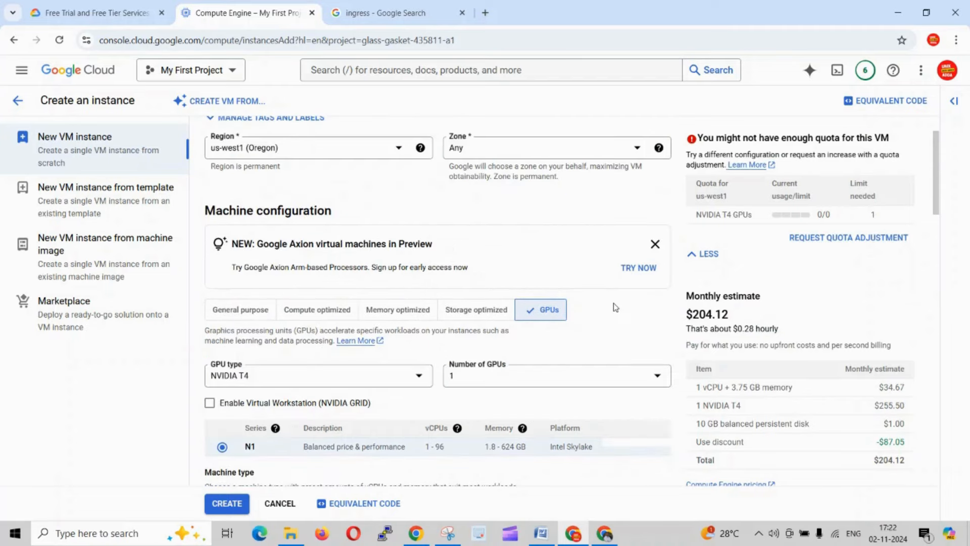
{"action": "scroll", "coordinate": [626, 290], "scroll_direction": "down", "scroll_amount": 1}
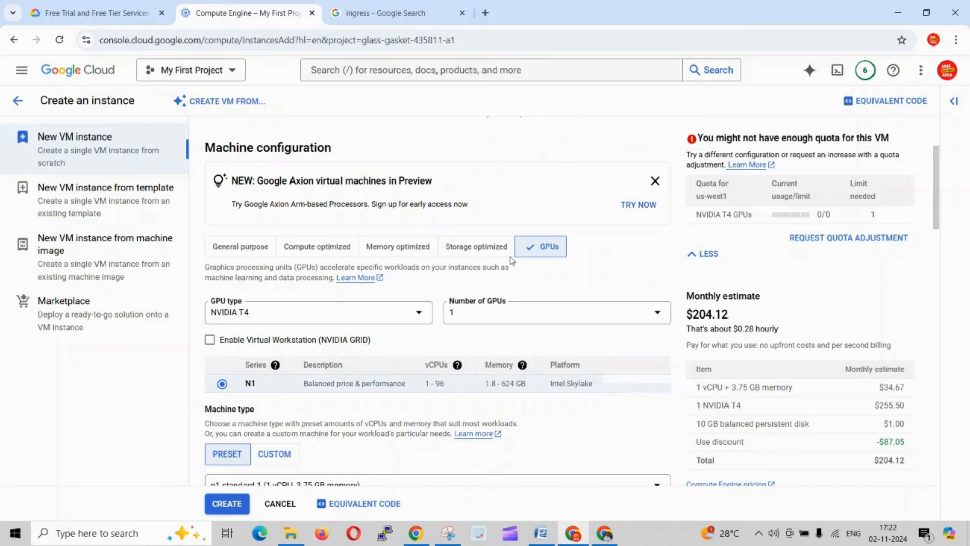
{"action": "left_click", "coordinate": [484, 247]}
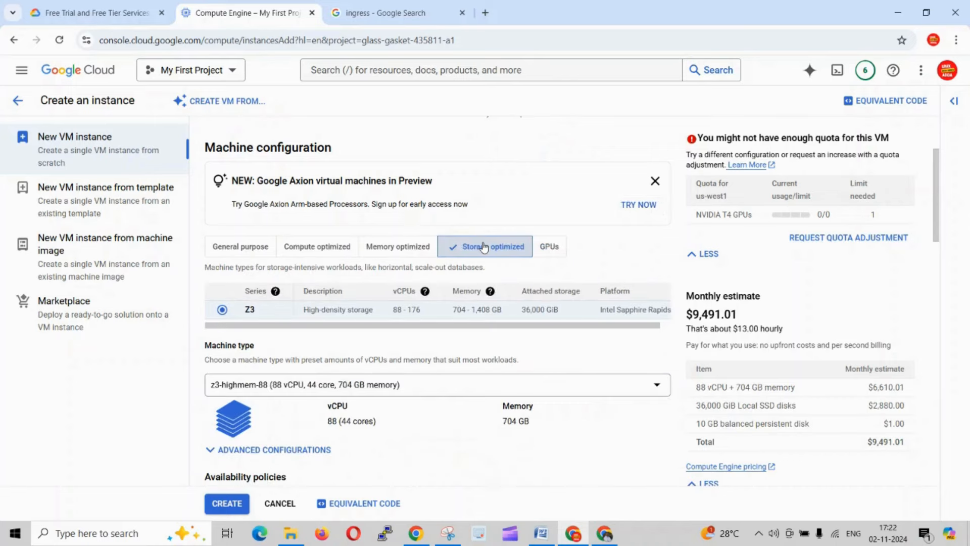
- Return to the General purpose machine family and review the vCPU, memory and disk items in its monthly estimate
{"action": "left_click", "coordinate": [223, 250]}
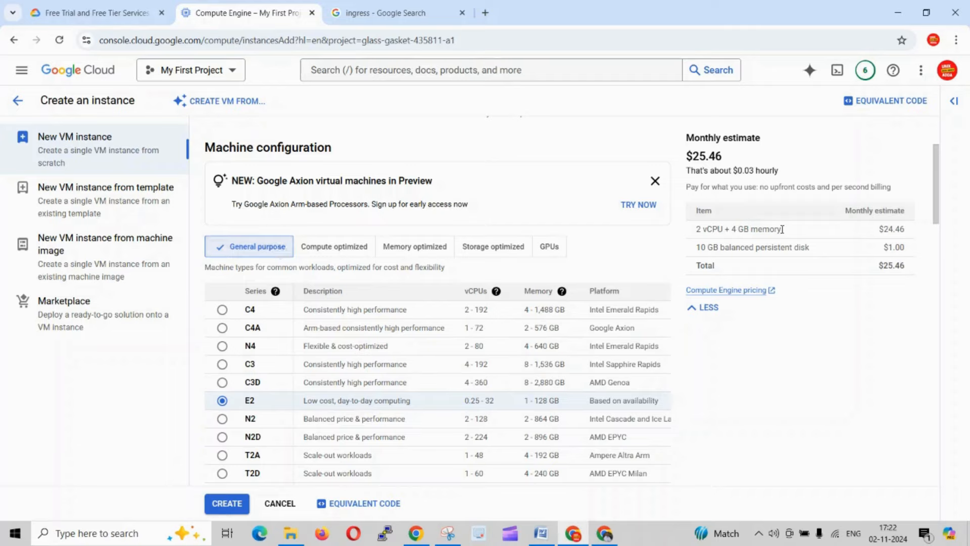
{"action": "left_click_drag", "start_coordinate": [782, 228], "coordinate": [698, 229]}
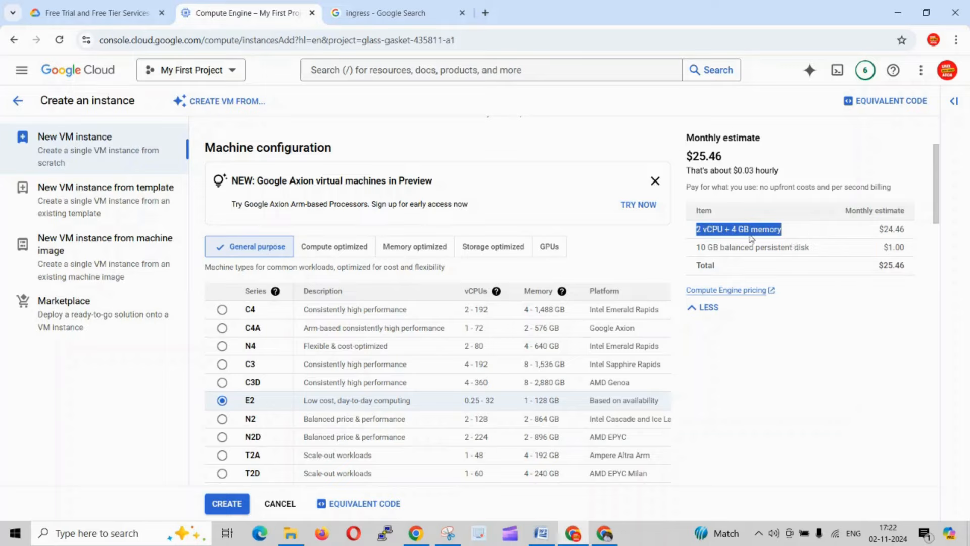
{"action": "left_click", "coordinate": [696, 250]}
{"action": "left_click_drag", "start_coordinate": [696, 250], "coordinate": [807, 248]}
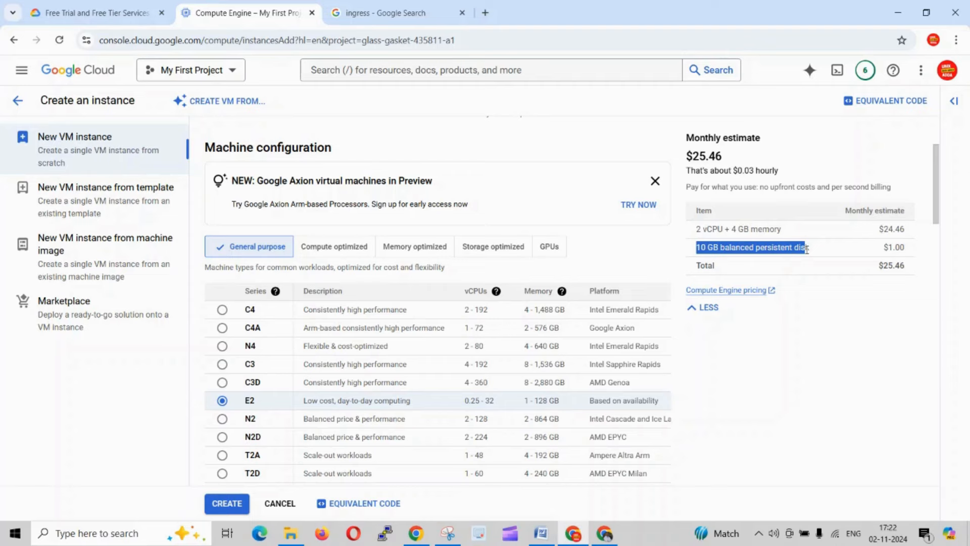
{"action": "left_click", "coordinate": [813, 255]}
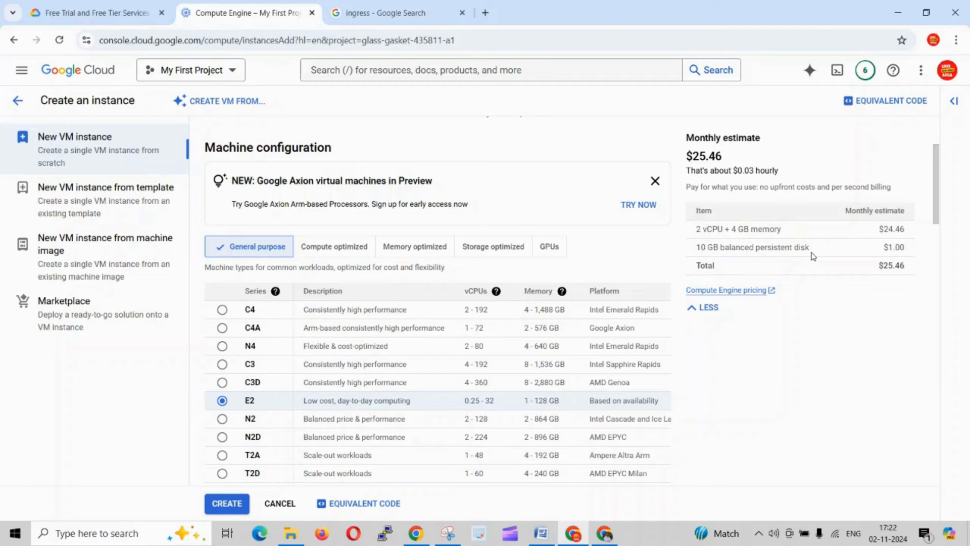
- Switch the machine type to Custom to compare its monthly estimate, and return it to Preset
{"action": "scroll", "coordinate": [536, 379], "scroll_direction": "down", "scroll_amount": 1}
{"action": "scroll", "coordinate": [536, 379], "scroll_direction": "down", "scroll_amount": 5}
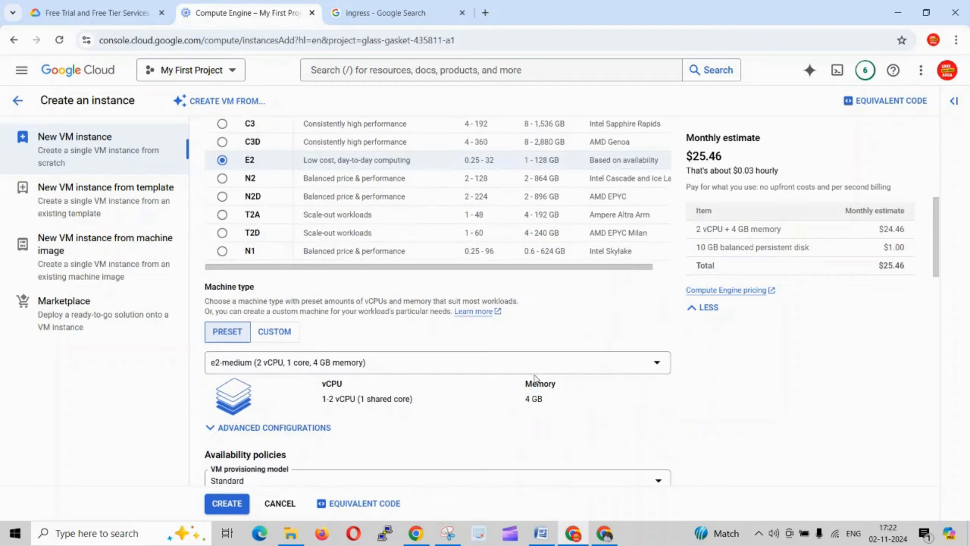
{"action": "scroll", "coordinate": [535, 378], "scroll_direction": "down", "scroll_amount": 1}
{"action": "left_click", "coordinate": [282, 323]}
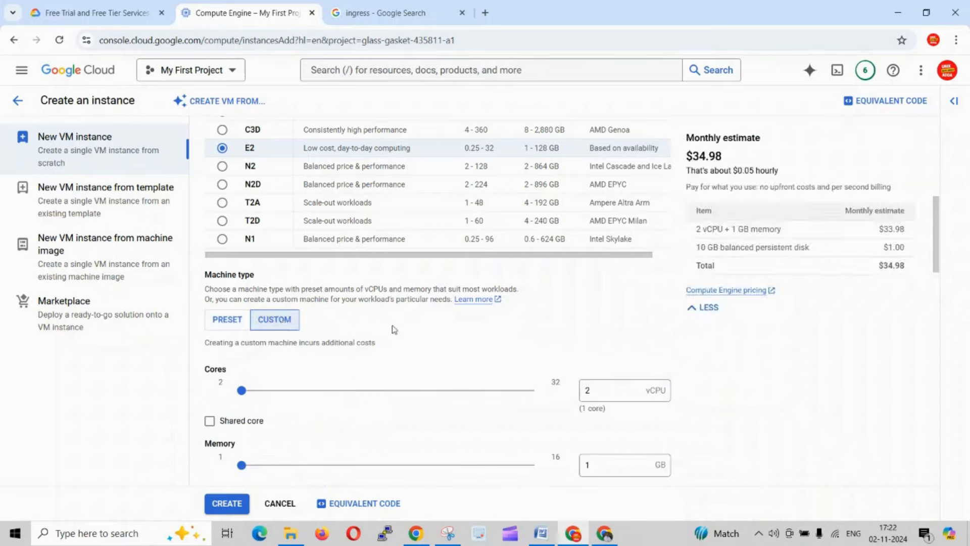
{"action": "scroll", "coordinate": [449, 316], "scroll_direction": "down", "scroll_amount": 1}
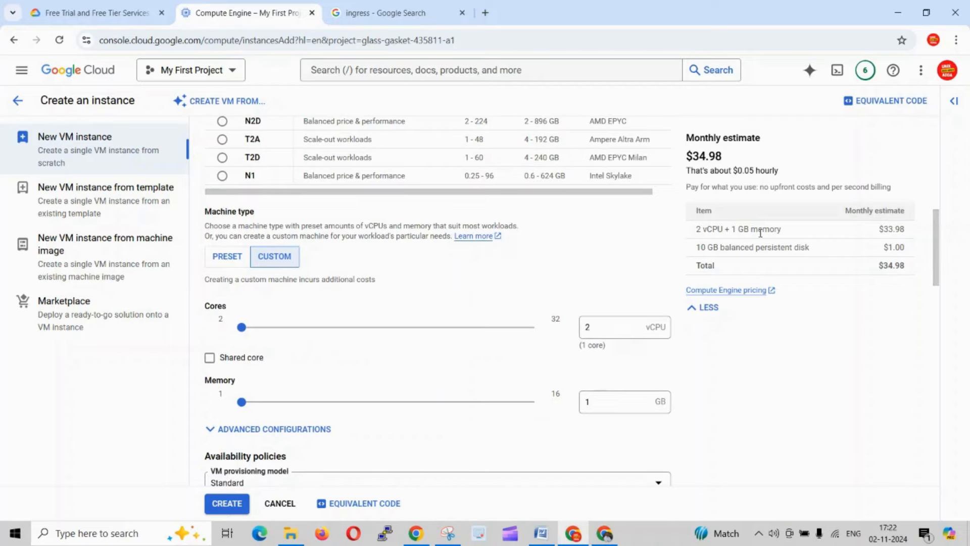
{"action": "left_click", "coordinate": [227, 256]}
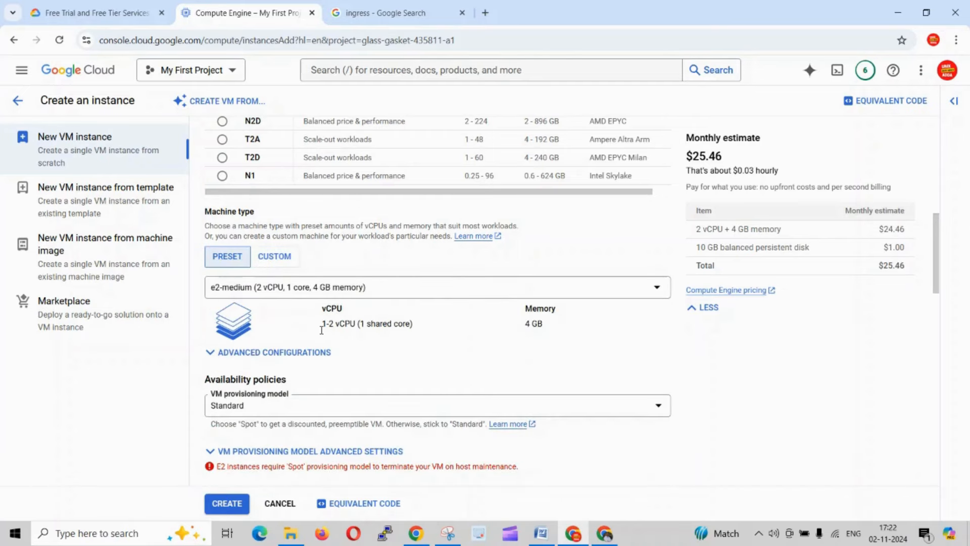
- Review the VM instance's availability, confidential VM, container, boot disk, API access and firewall settings
{"action": "scroll", "coordinate": [321, 330], "scroll_direction": "down", "scroll_amount": 2}
{"action": "scroll", "coordinate": [358, 380], "scroll_direction": "down", "scroll_amount": 2}
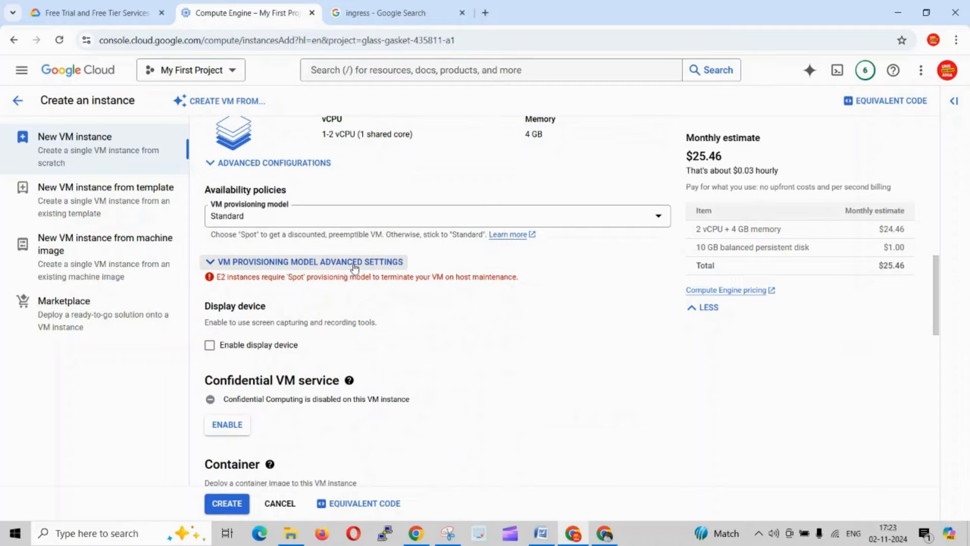
{"action": "scroll", "coordinate": [422, 344], "scroll_direction": "down", "scroll_amount": 3}
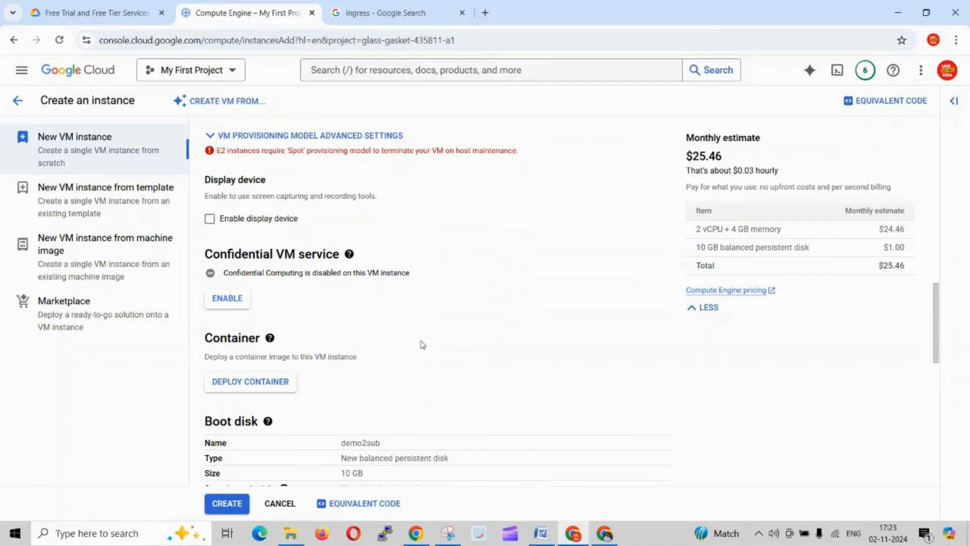
{"action": "scroll", "coordinate": [422, 344], "scroll_direction": "down", "scroll_amount": 3}
{"action": "left_click_drag", "start_coordinate": [413, 343], "coordinate": [383, 206]}
{"action": "left_click", "coordinate": [383, 222]}
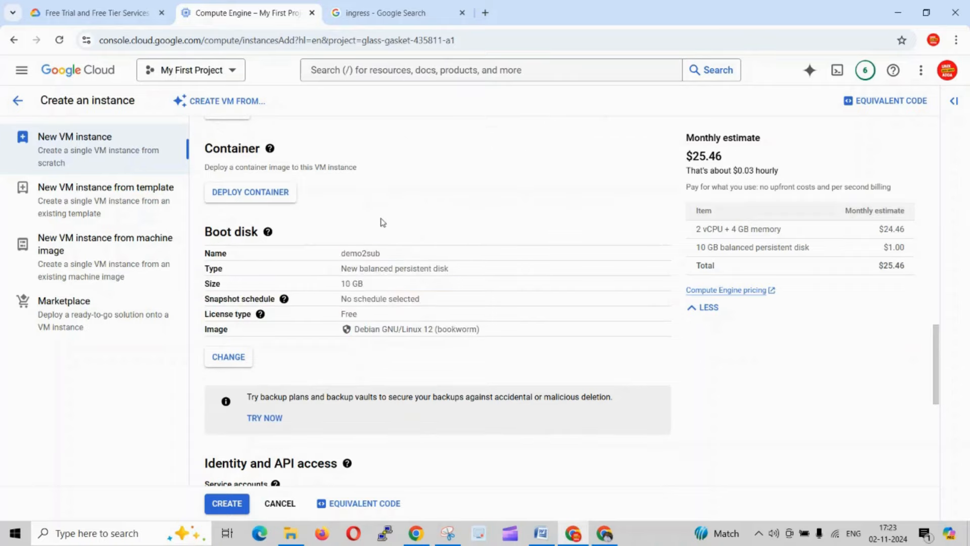
{"action": "scroll", "coordinate": [382, 222], "scroll_direction": "down", "scroll_amount": 1}
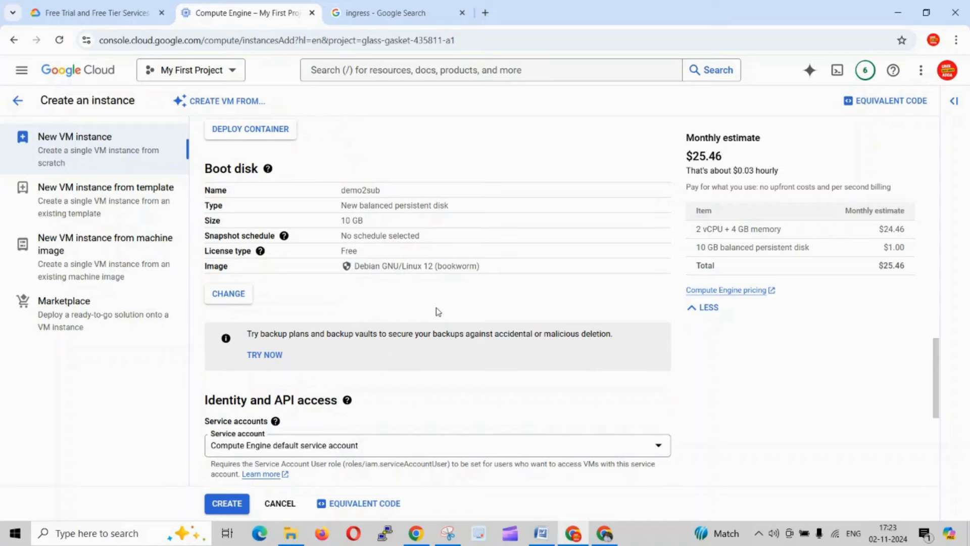
{"action": "scroll", "coordinate": [438, 312], "scroll_direction": "down", "scroll_amount": 2}
{"action": "scroll", "coordinate": [419, 387], "scroll_direction": "down", "scroll_amount": 2}
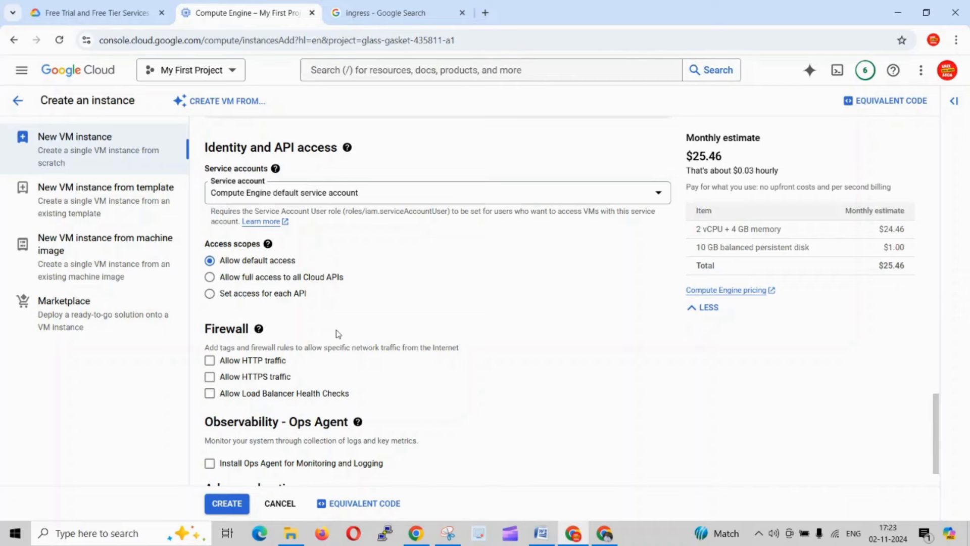
{"action": "scroll", "coordinate": [345, 336], "scroll_direction": "down", "scroll_amount": 1}
{"action": "left_click_drag", "start_coordinate": [351, 339], "coordinate": [204, 276]}
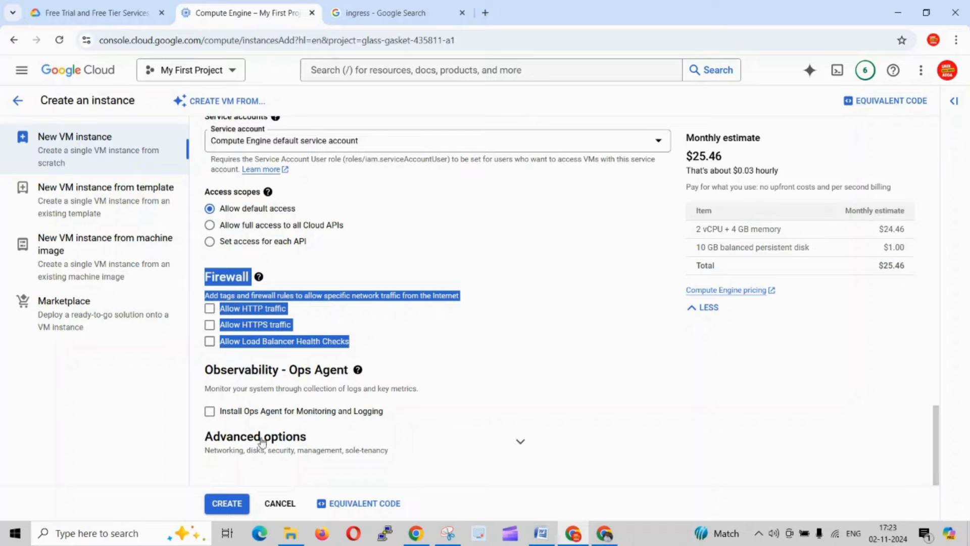
- Try to create the VM instance, go to the reported issue and check the On host maintenance options
{"action": "left_click", "coordinate": [227, 503]}
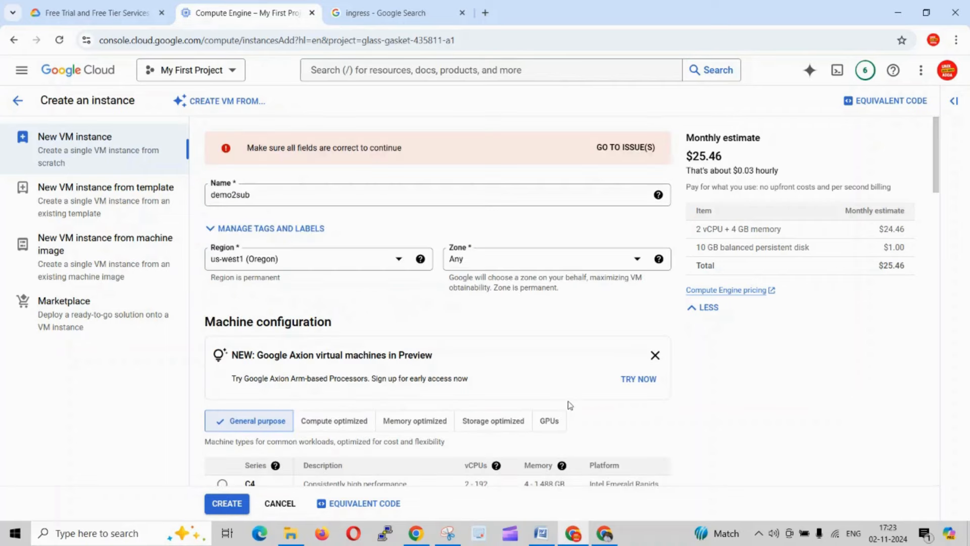
{"action": "left_click", "coordinate": [652, 147]}
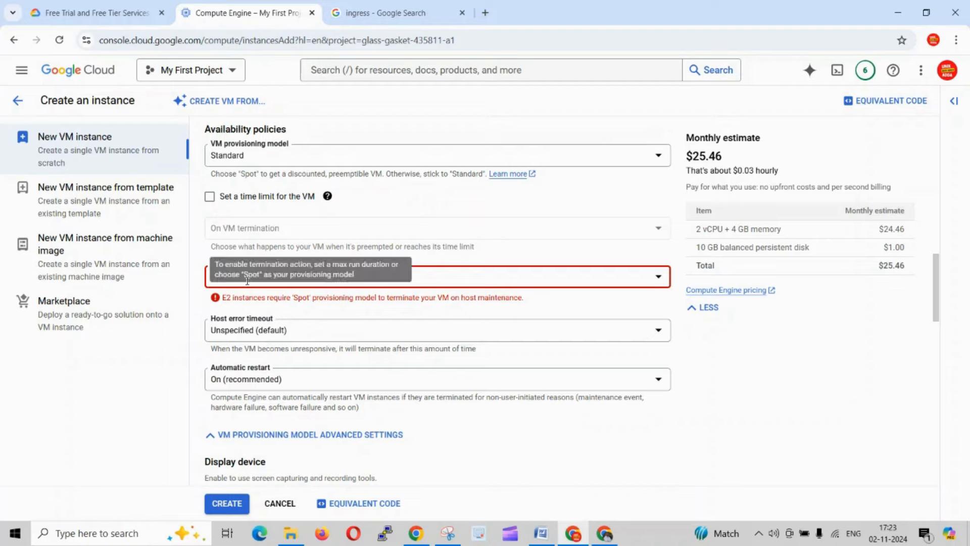
{"action": "left_click", "coordinate": [364, 279]}
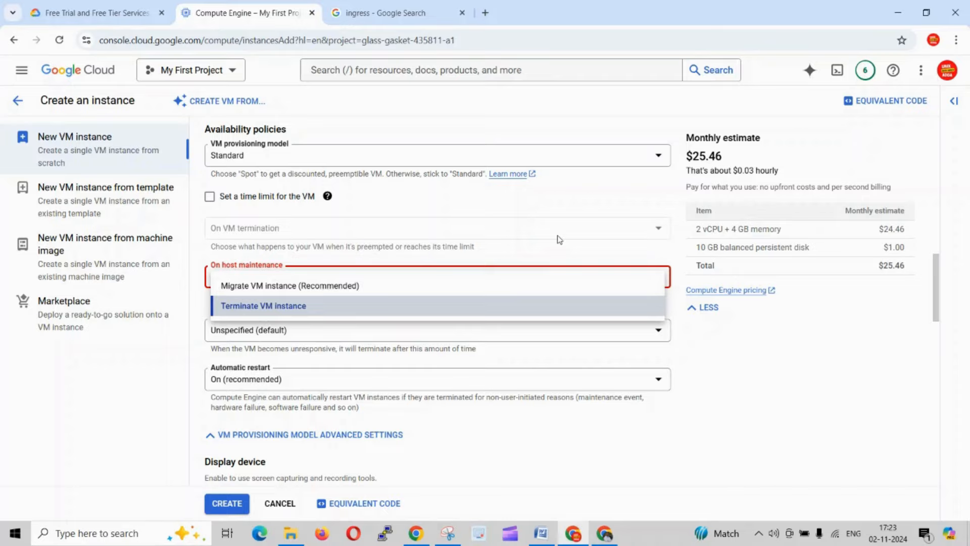
{"action": "left_click", "coordinate": [540, 198]}
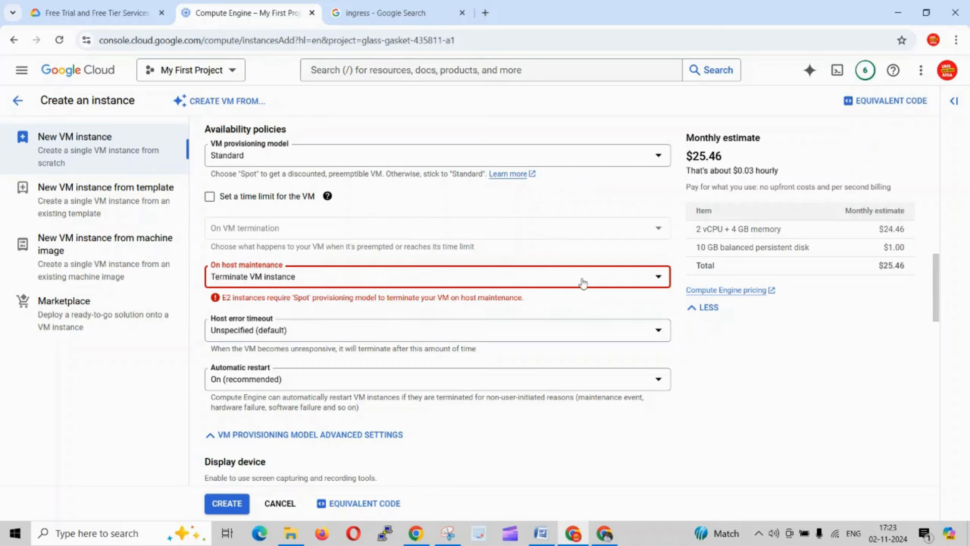
- Review the VM instance's machine series, machine type and availability policies in light of the reported host maintenance issue
{"action": "scroll", "coordinate": [341, 291], "scroll_direction": "up", "scroll_amount": 3}
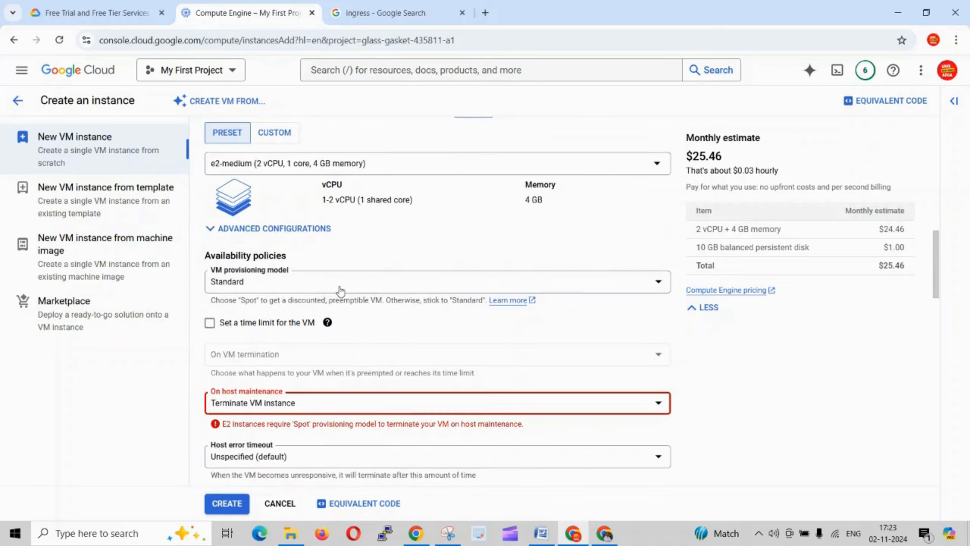
{"action": "scroll", "coordinate": [341, 291], "scroll_direction": "up", "scroll_amount": 3}
{"action": "scroll", "coordinate": [329, 263], "scroll_direction": "up", "scroll_amount": 1}
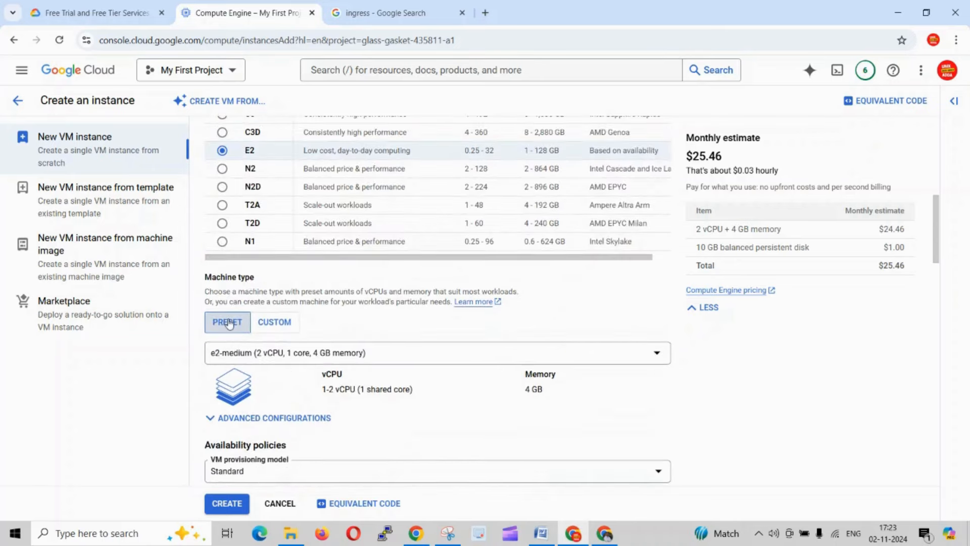
{"action": "scroll", "coordinate": [322, 326], "scroll_direction": "up", "scroll_amount": 2}
{"action": "scroll", "coordinate": [322, 326], "scroll_direction": "up", "scroll_amount": 3}
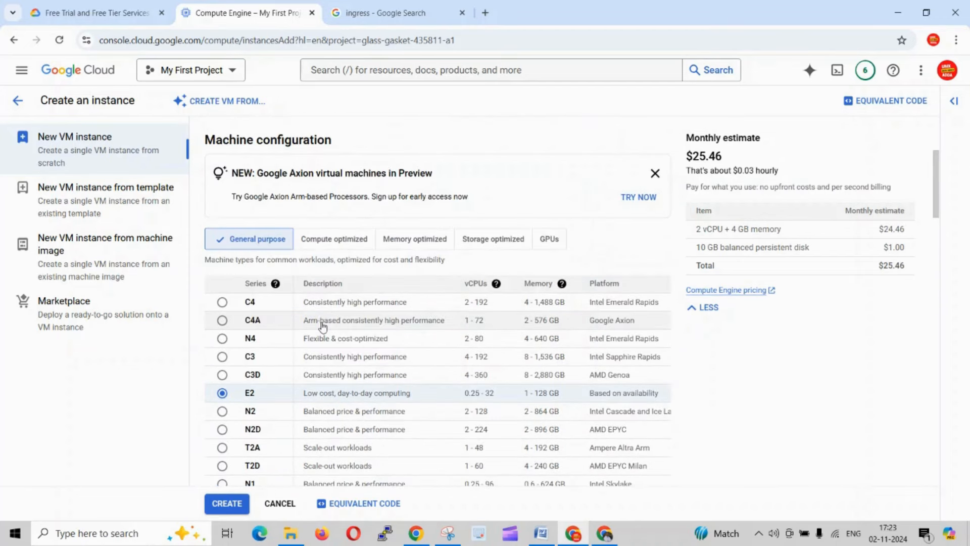
{"action": "scroll", "coordinate": [322, 327], "scroll_direction": "down", "scroll_amount": 6}
{"action": "scroll", "coordinate": [322, 327], "scroll_direction": "down", "scroll_amount": 4}
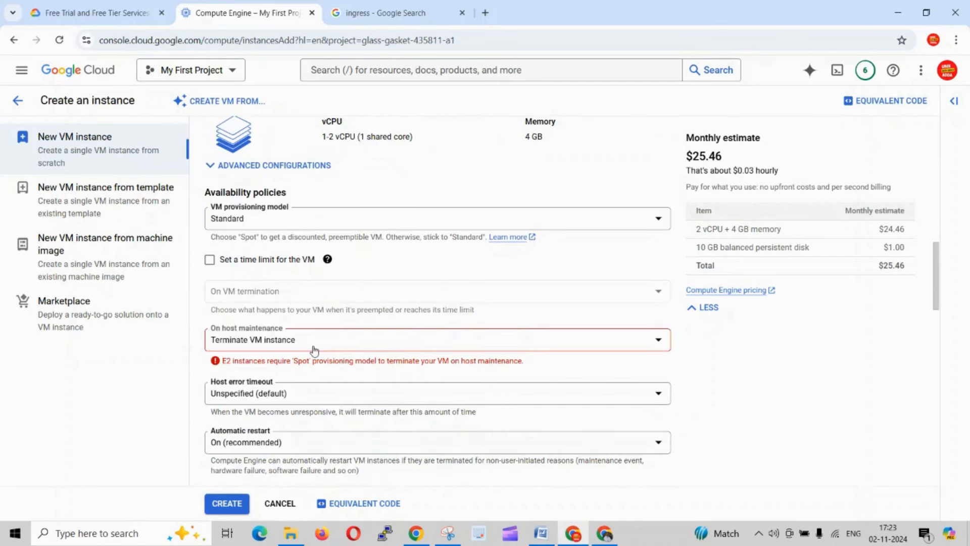
- Keep On host maintenance at Terminate VM instance, try again to create the instance and go to the reported issue
{"action": "left_click", "coordinate": [314, 349]}
{"action": "left_click", "coordinate": [403, 371]}
{"action": "scroll", "coordinate": [237, 378], "scroll_direction": "down", "scroll_amount": 5}
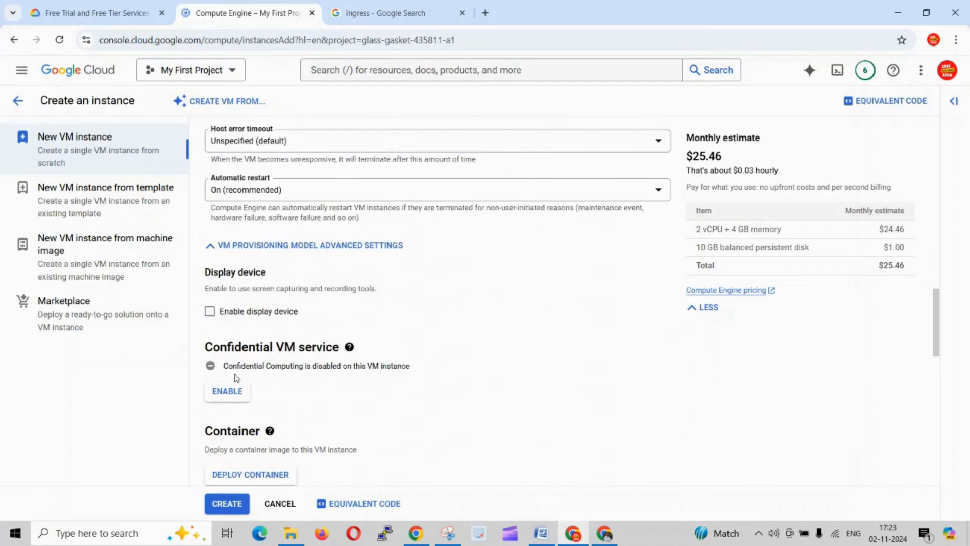
{"action": "left_click", "coordinate": [233, 500]}
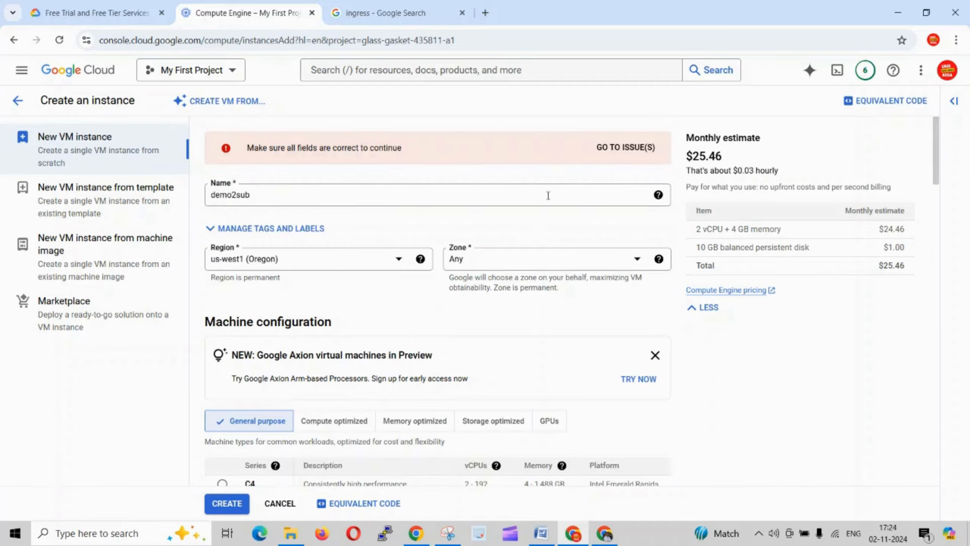
{"action": "left_click", "coordinate": [639, 152]}
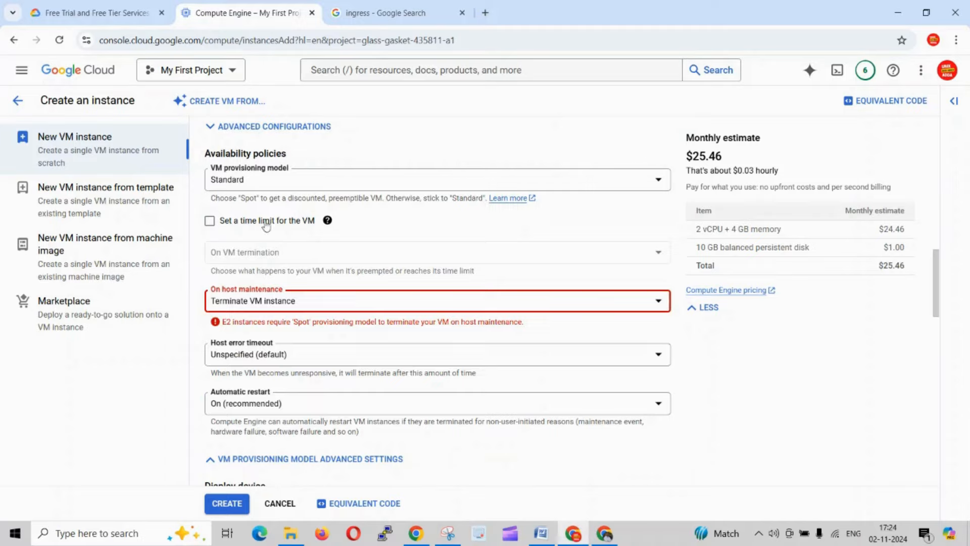
- Check the VM provisioning model options, keep Standard, and review the machine configuration and availability policies again
{"action": "left_click", "coordinate": [284, 180]}
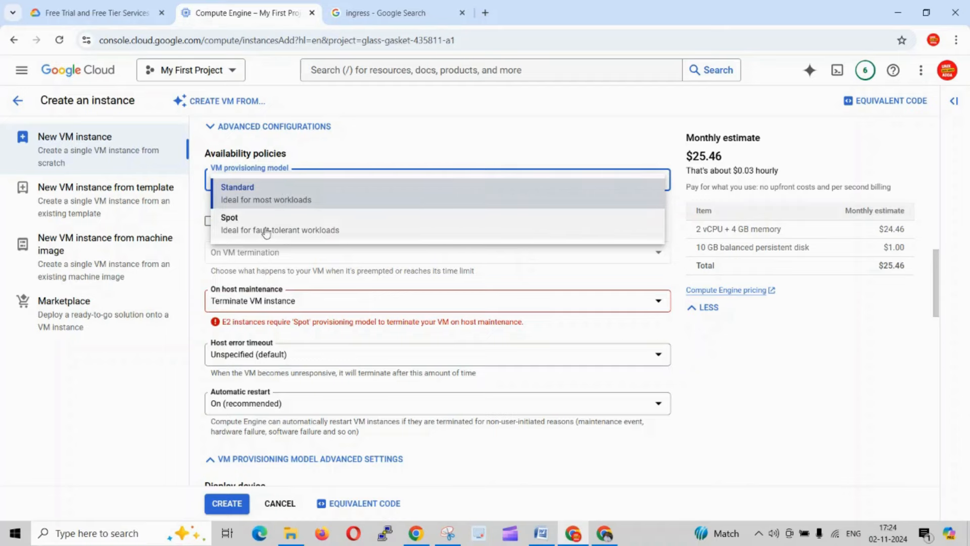
{"action": "left_click", "coordinate": [290, 205]}
{"action": "scroll", "coordinate": [403, 273], "scroll_direction": "up", "scroll_amount": 5}
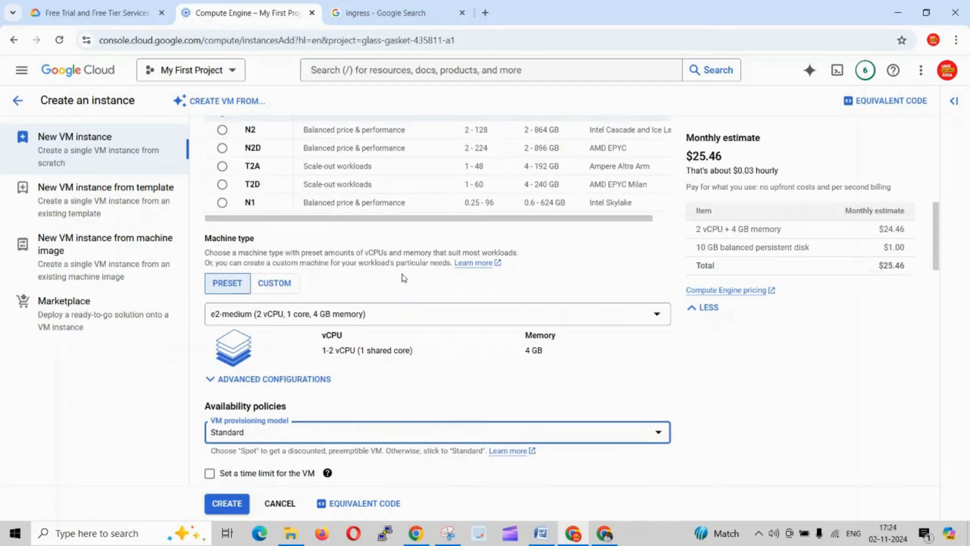
{"action": "scroll", "coordinate": [403, 277], "scroll_direction": "up", "scroll_amount": 5}
{"action": "scroll", "coordinate": [402, 277], "scroll_direction": "up", "scroll_amount": 3}
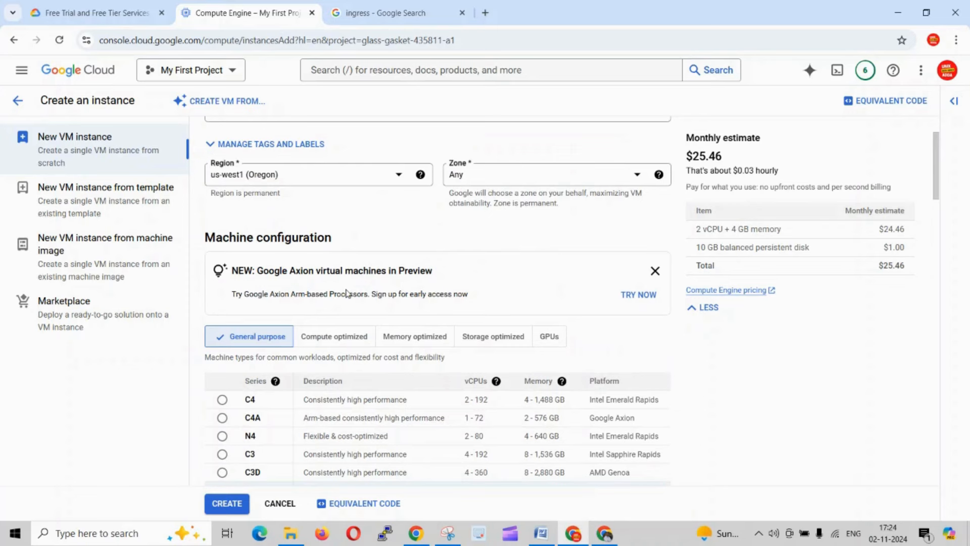
{"action": "scroll", "coordinate": [347, 293], "scroll_direction": "down", "scroll_amount": 3}
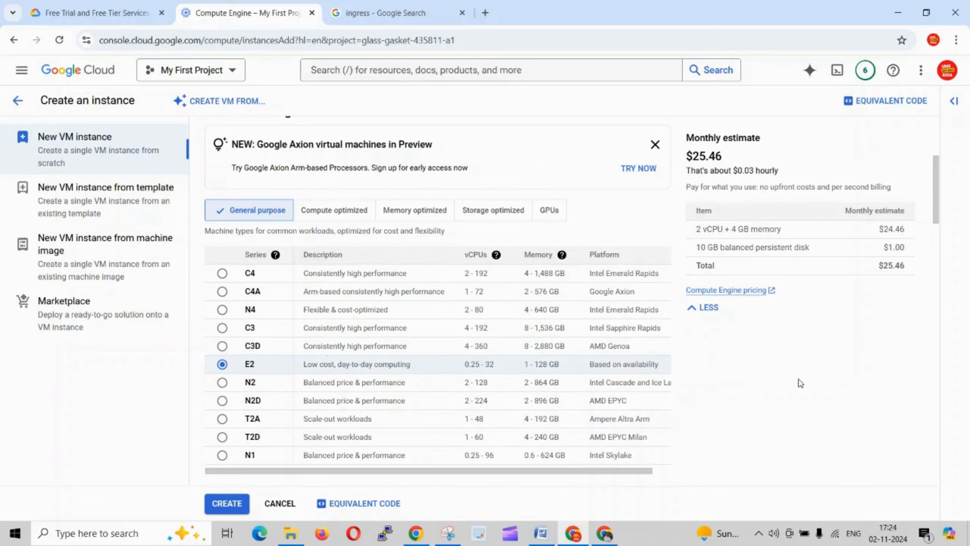
{"action": "scroll", "coordinate": [398, 384], "scroll_direction": "down", "scroll_amount": 5}
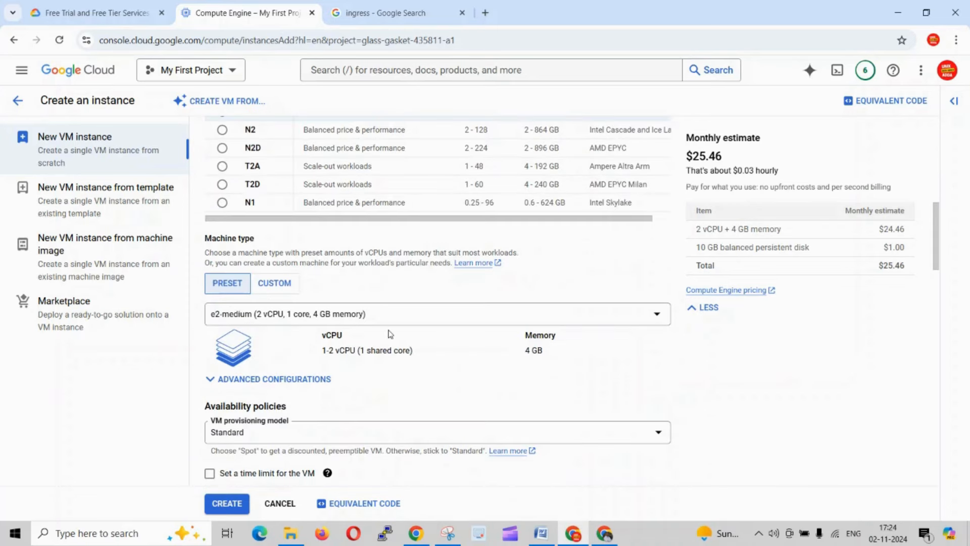
{"action": "scroll", "coordinate": [339, 342], "scroll_direction": "down", "scroll_amount": 3}
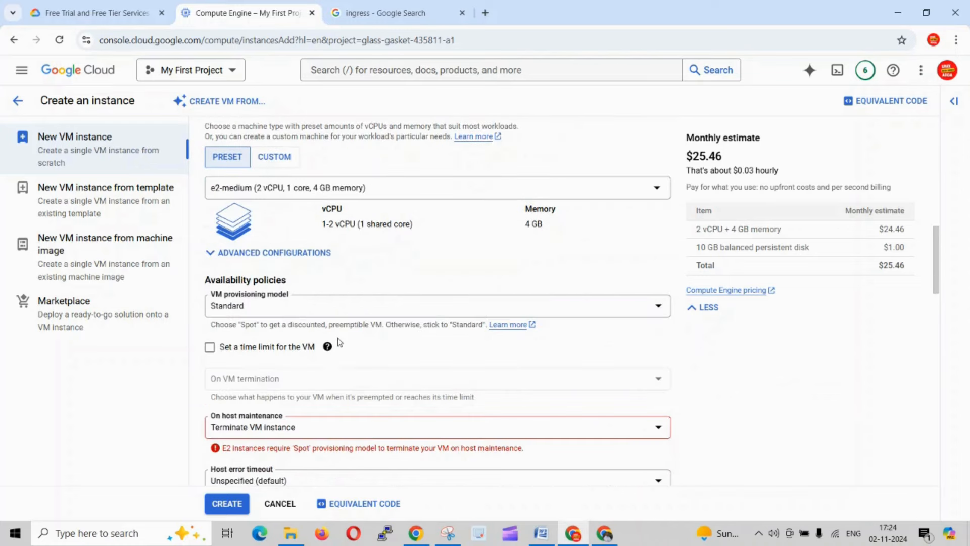
{"action": "scroll", "coordinate": [326, 312], "scroll_direction": "down", "scroll_amount": 1}
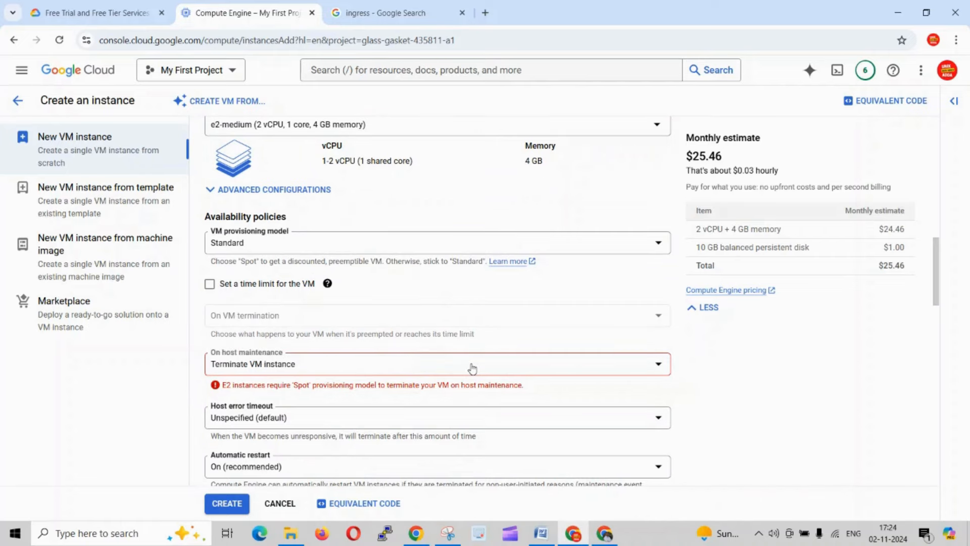
- Set the VM instance's host error timeout to 4 minutes 30 seconds
{"action": "scroll", "coordinate": [472, 368], "scroll_direction": "down", "scroll_amount": 4}
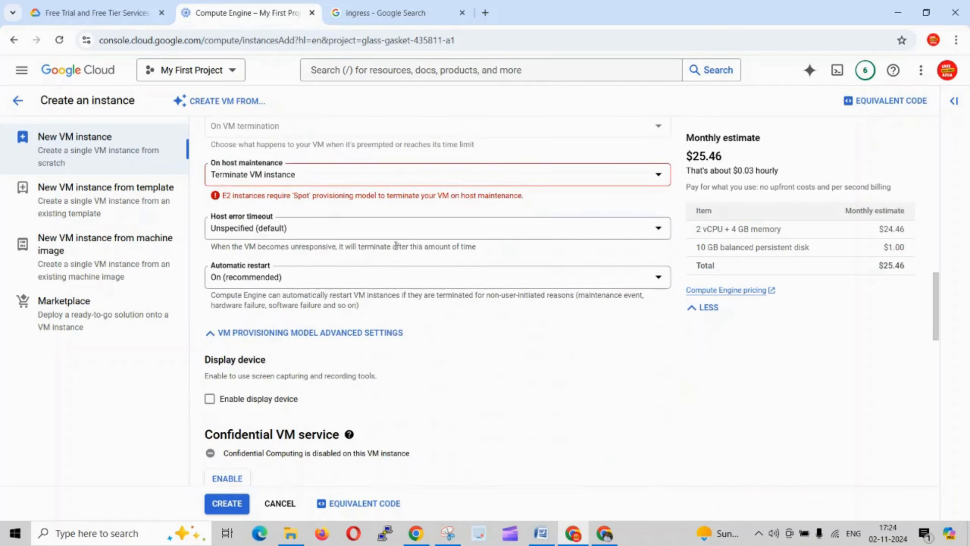
{"action": "left_click", "coordinate": [365, 236]}
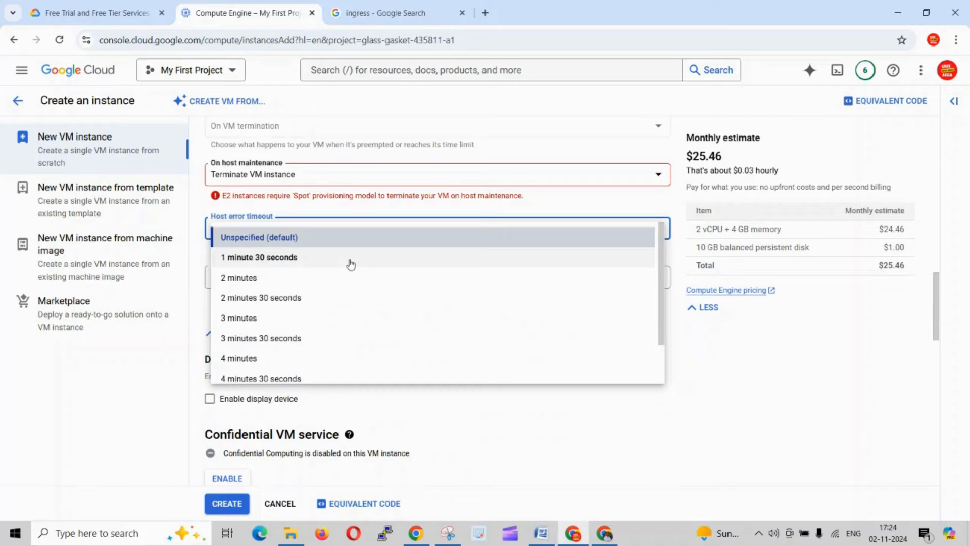
{"action": "left_click", "coordinate": [306, 379]}
- Set the VM instance's On host maintenance option to Migrate VM instance (Recommended)
{"action": "left_click", "coordinate": [307, 181]}
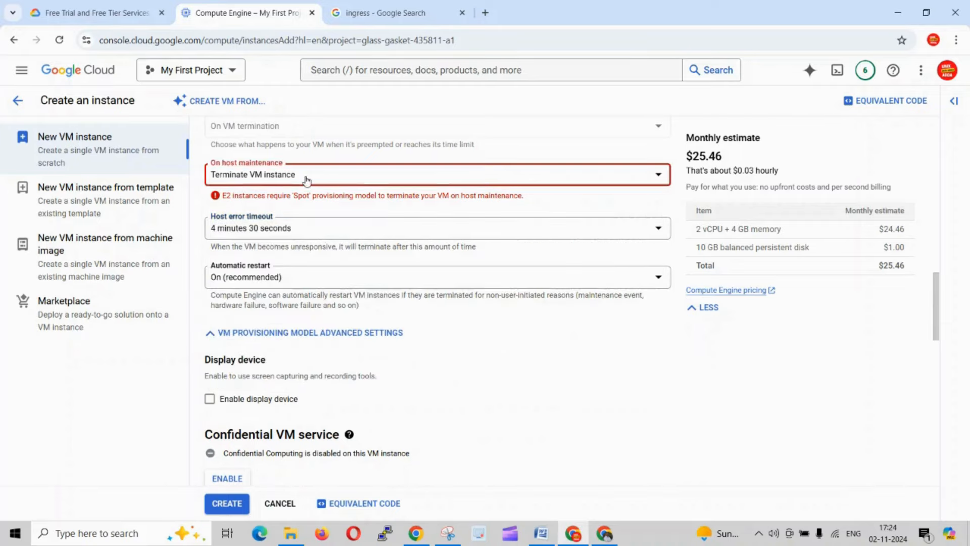
{"action": "left_click", "coordinate": [307, 177]}
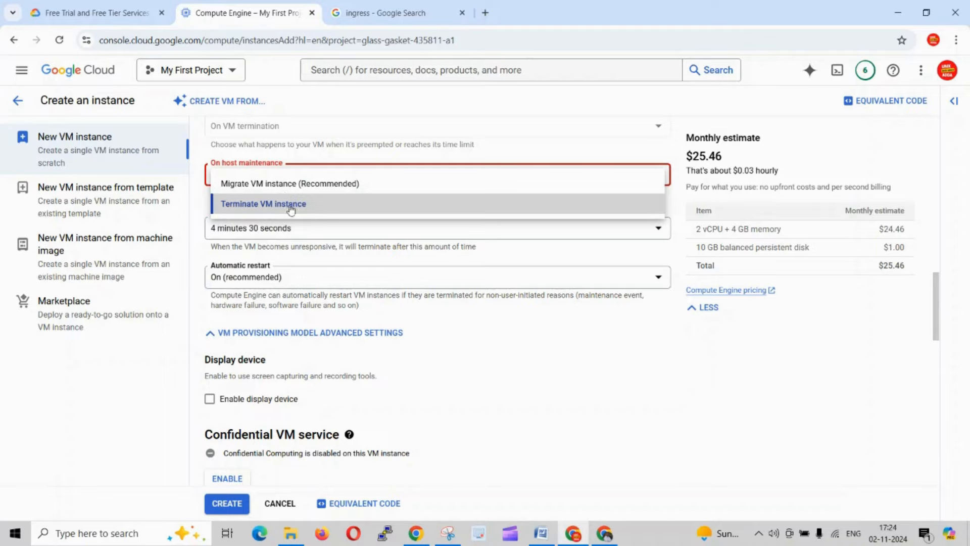
{"action": "left_click", "coordinate": [290, 207]}
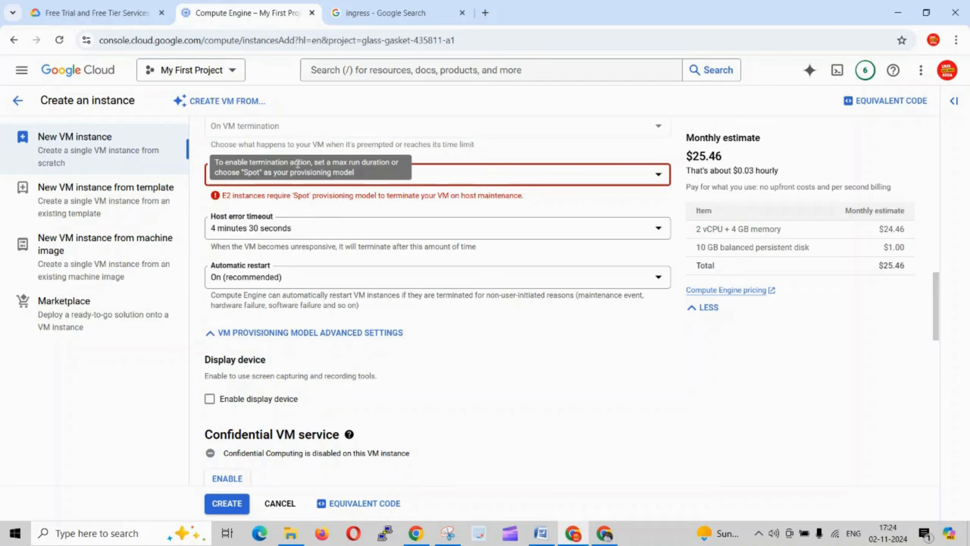
{"action": "left_click", "coordinate": [413, 176]}
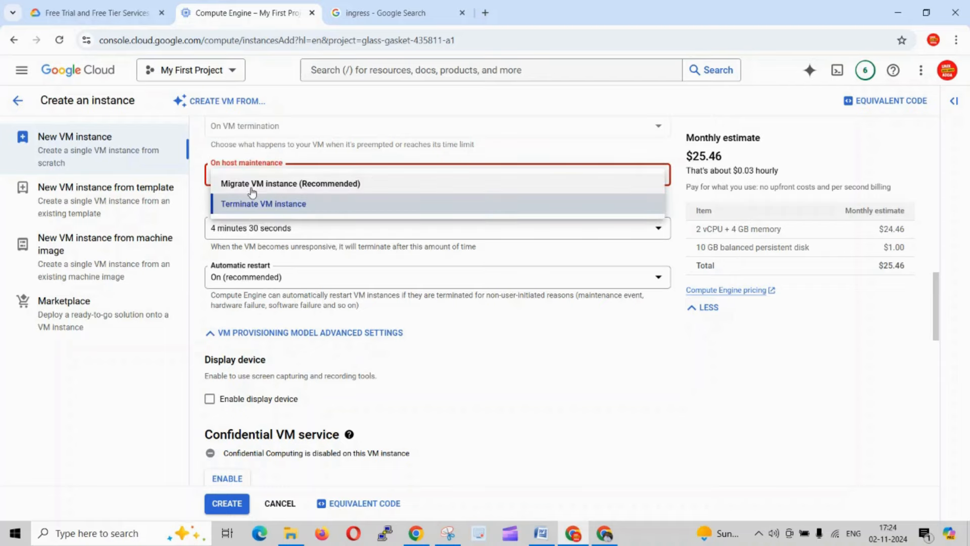
{"action": "left_click", "coordinate": [252, 184]}
{"action": "left_click", "coordinate": [459, 363]}
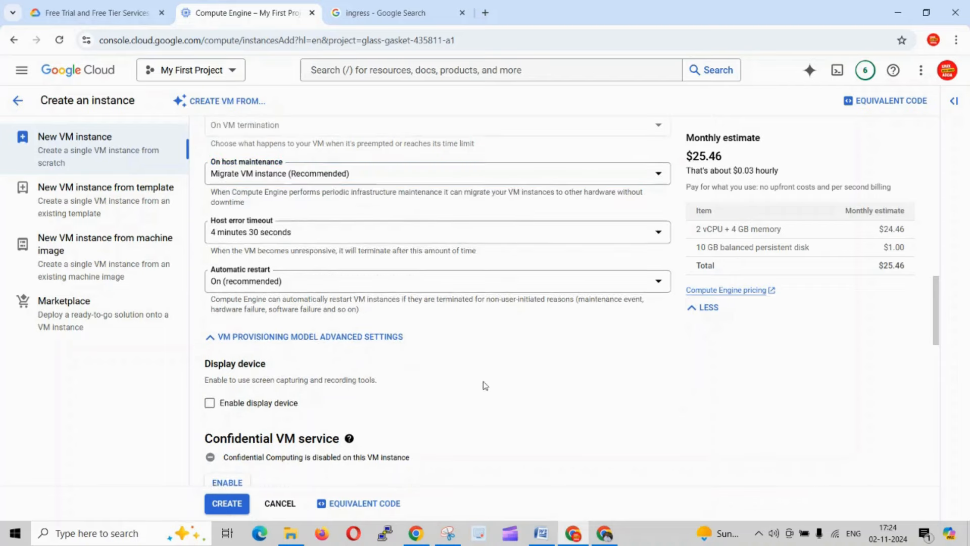
- Create the demo2sub VM instance with the remaining settings left at their defaults
{"action": "scroll", "coordinate": [485, 385], "scroll_direction": "down", "scroll_amount": 5}
{"action": "scroll", "coordinate": [485, 385], "scroll_direction": "down", "scroll_amount": 5}
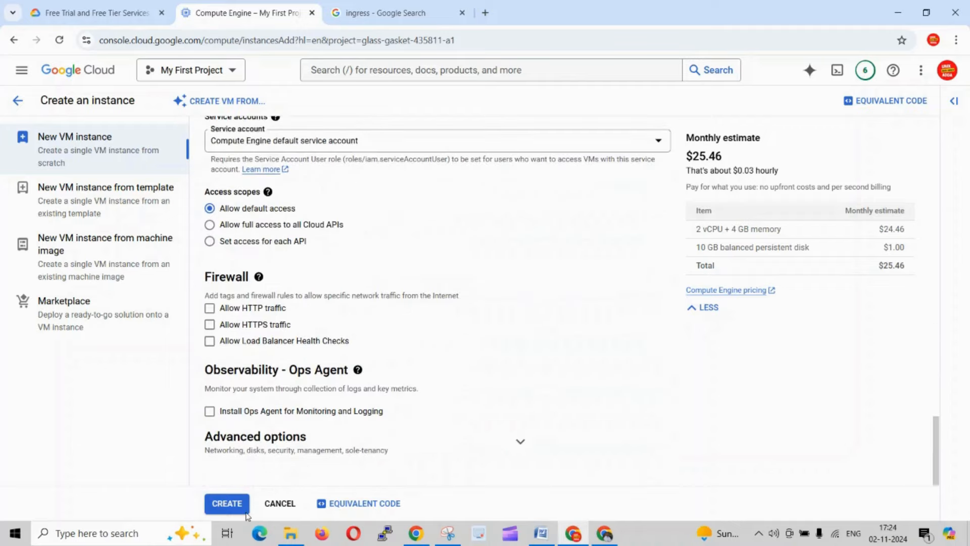
{"action": "left_click", "coordinate": [227, 504]}
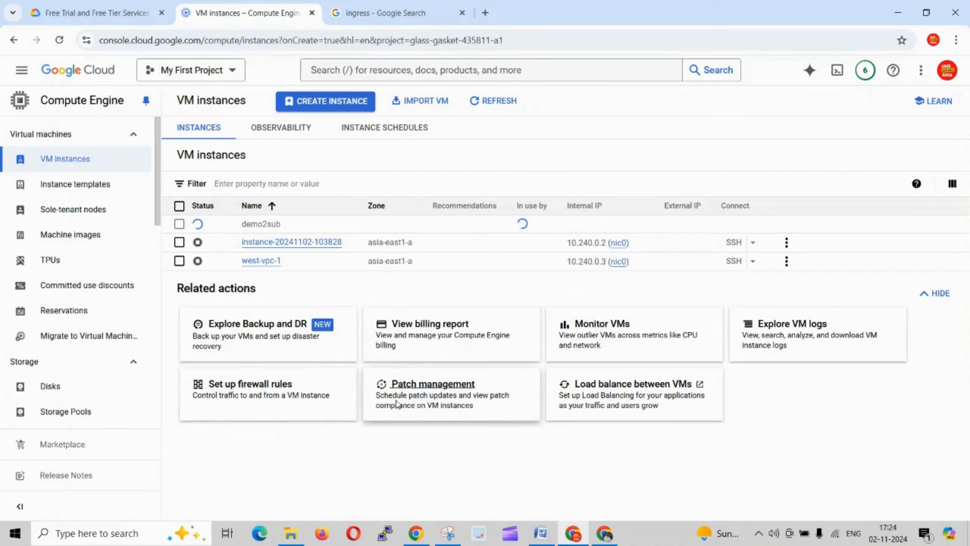
{"action": "key", "text": "alt+Tab"}
{"action": "key", "text": "alt+Tab"}
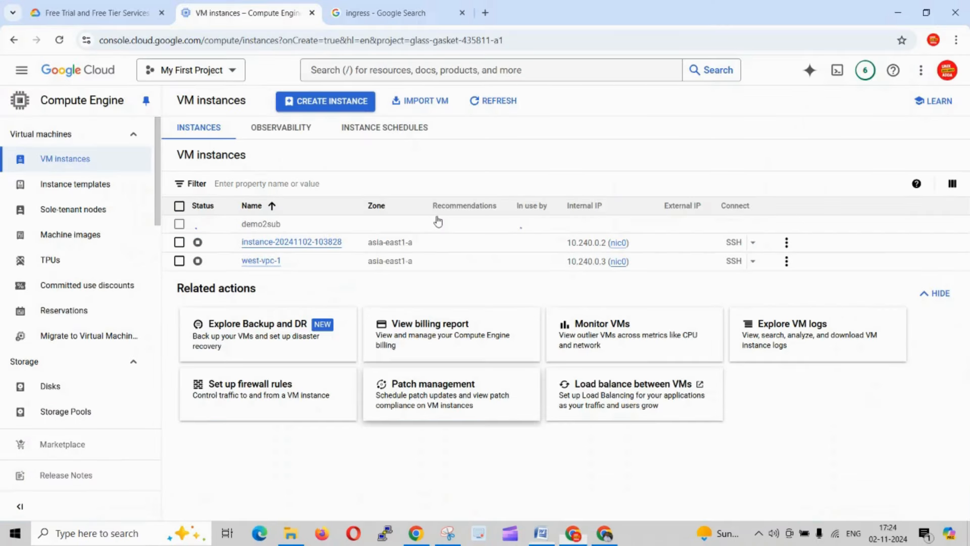
- Start another VM instance named deo2sub3 in the us-east1 (South Carolina) region
{"action": "left_click", "coordinate": [324, 103]}
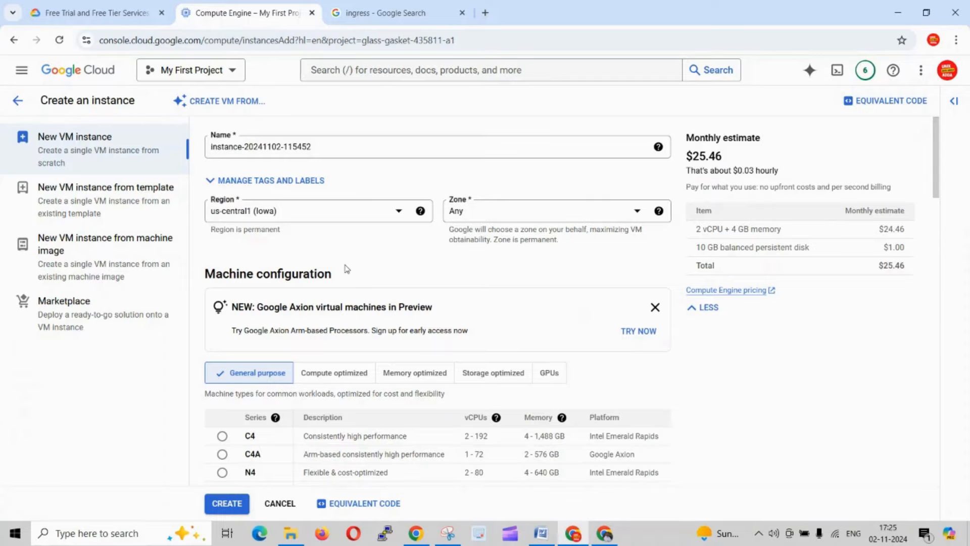
{"action": "type", "text": "de"}
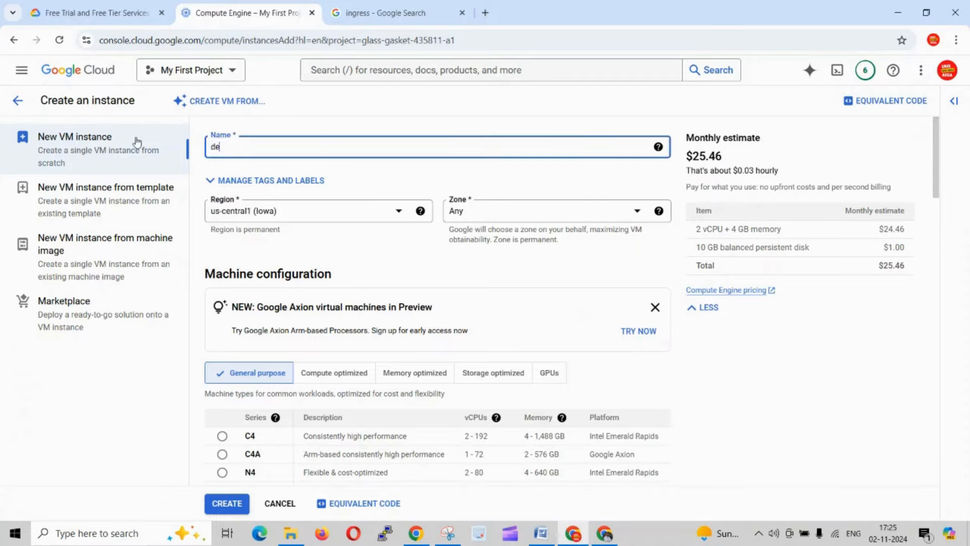
{"action": "type", "text": "o2sub3"}
{"action": "left_click", "coordinate": [357, 221]}
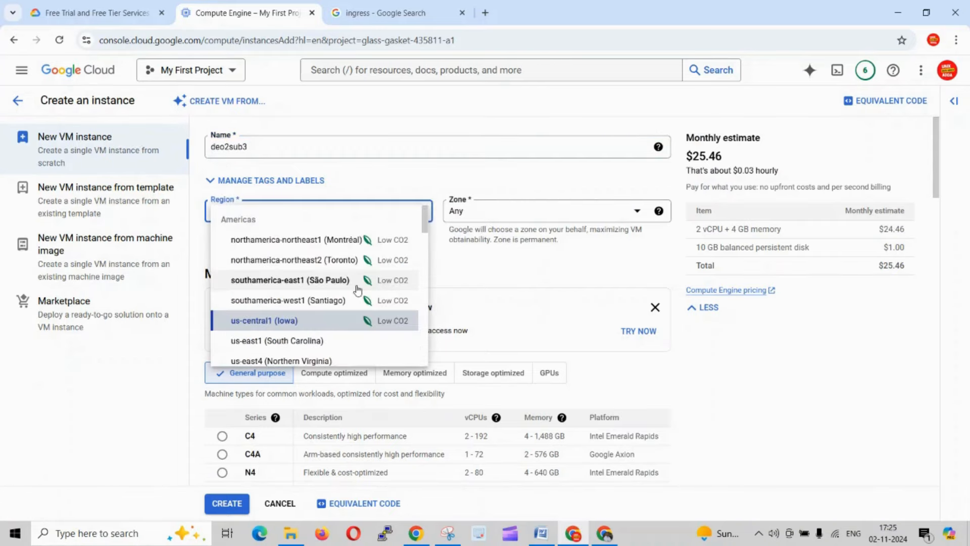
{"action": "scroll", "coordinate": [303, 263], "scroll_direction": "down", "scroll_amount": 3}
{"action": "left_click", "coordinate": [276, 215]}
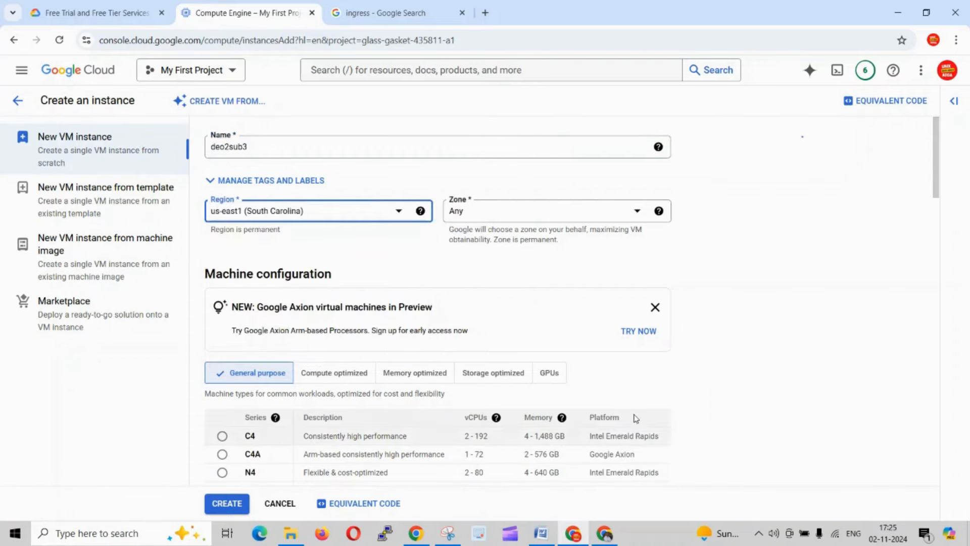
- Check the subnet regions and zones in the VPC-doc-1 Word document, and keep the new instance's zone at Any
{"action": "left_click", "coordinate": [541, 533]}
{"action": "scroll", "coordinate": [424, 283], "scroll_direction": "down", "scroll_amount": 3}
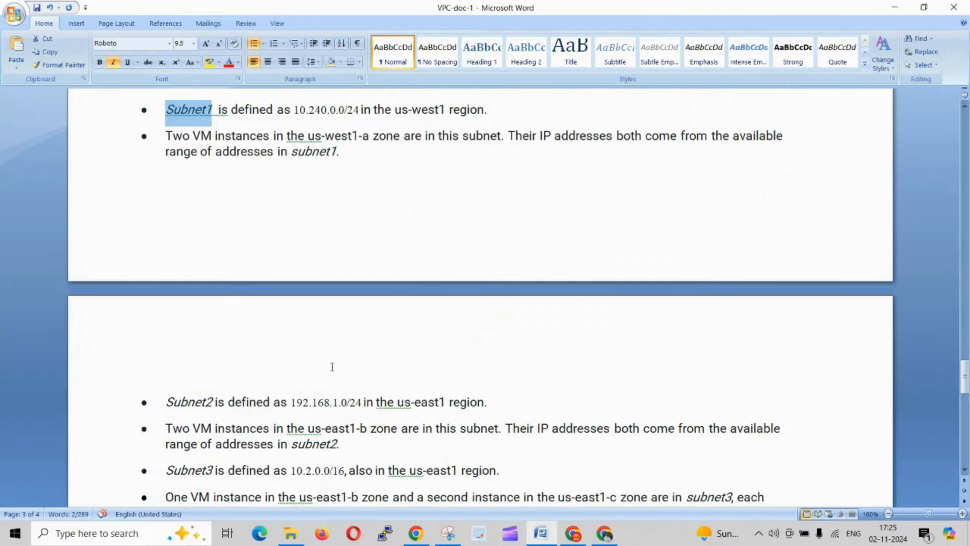
{"action": "key", "text": "alt+Tab"}
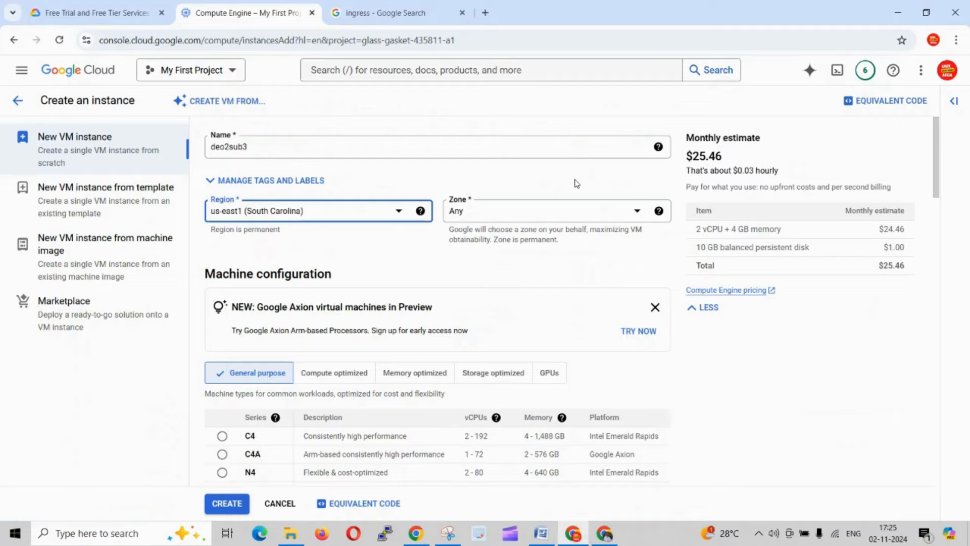
{"action": "left_click", "coordinate": [525, 220]}
{"action": "left_click", "coordinate": [418, 335]}
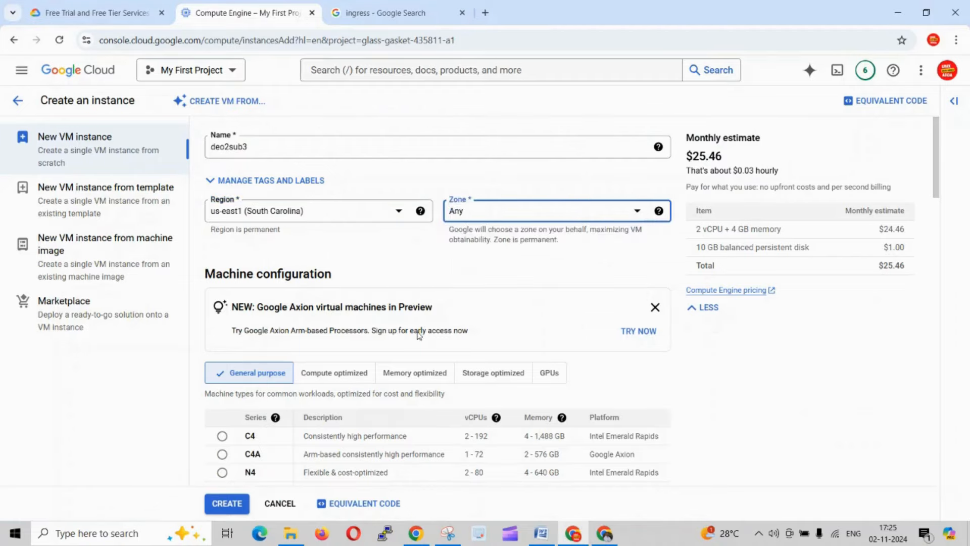
- Create the deo2sub3 VM instance with the remaining settings left at their defaults
{"action": "scroll", "coordinate": [207, 347], "scroll_direction": "down", "scroll_amount": 4}
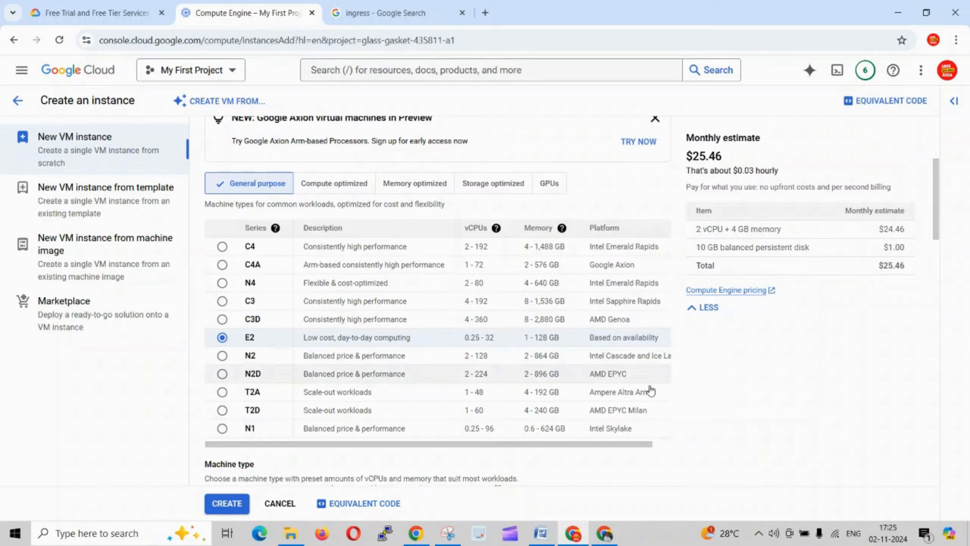
{"action": "scroll", "coordinate": [294, 257], "scroll_direction": "down", "scroll_amount": 4}
{"action": "scroll", "coordinate": [294, 256], "scroll_direction": "down", "scroll_amount": 5}
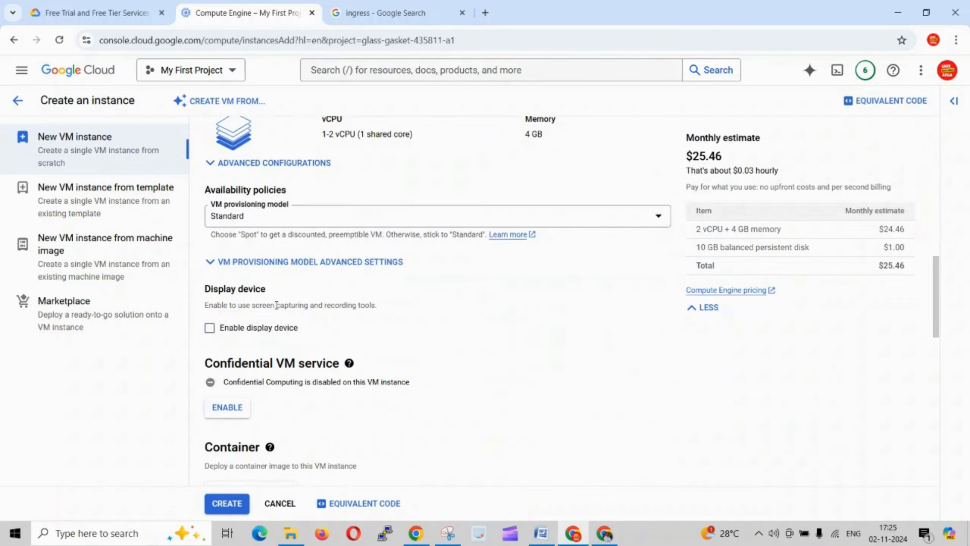
{"action": "scroll", "coordinate": [419, 344], "scroll_direction": "down", "scroll_amount": 4}
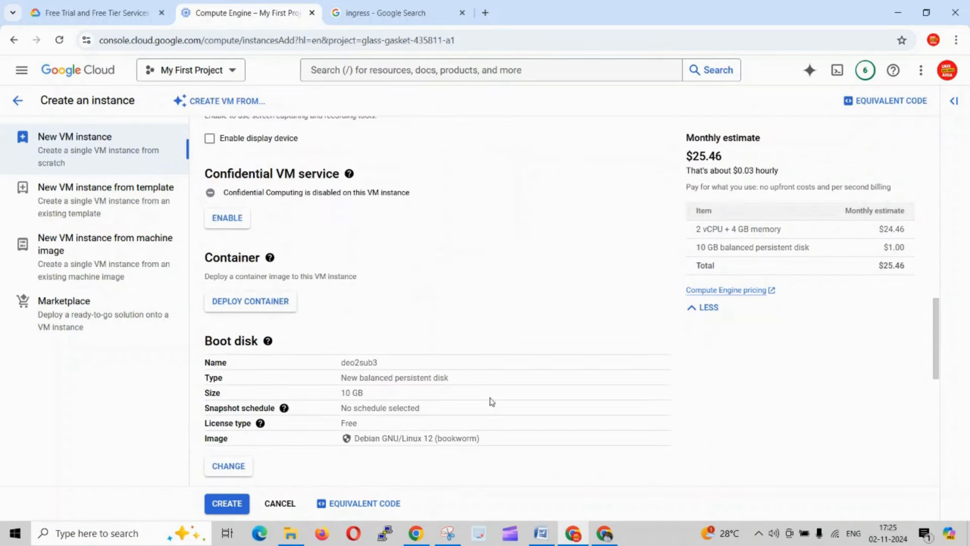
{"action": "scroll", "coordinate": [492, 401], "scroll_direction": "down", "scroll_amount": 4}
{"action": "scroll", "coordinate": [392, 347], "scroll_direction": "down", "scroll_amount": 4}
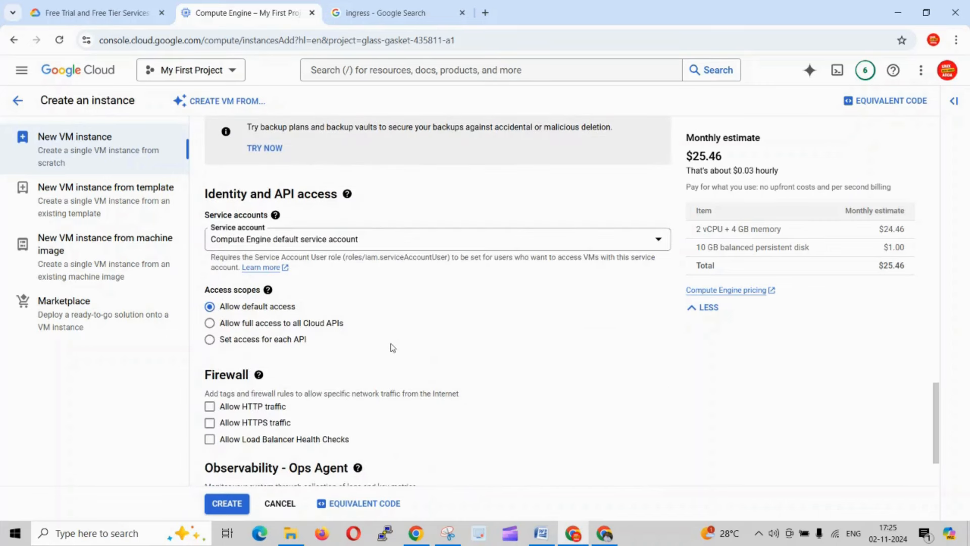
{"action": "scroll", "coordinate": [392, 347], "scroll_direction": "down", "scroll_amount": 2}
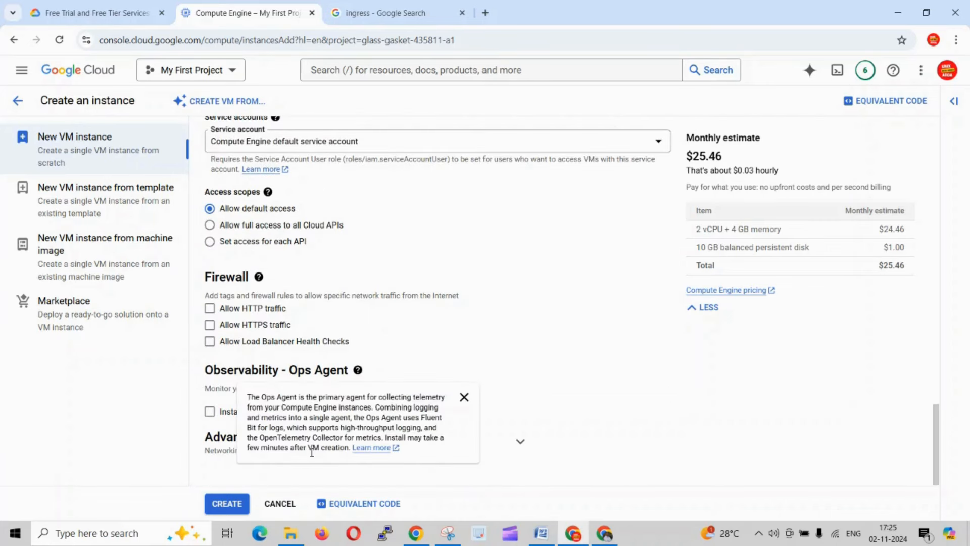
{"action": "left_click", "coordinate": [227, 504]}
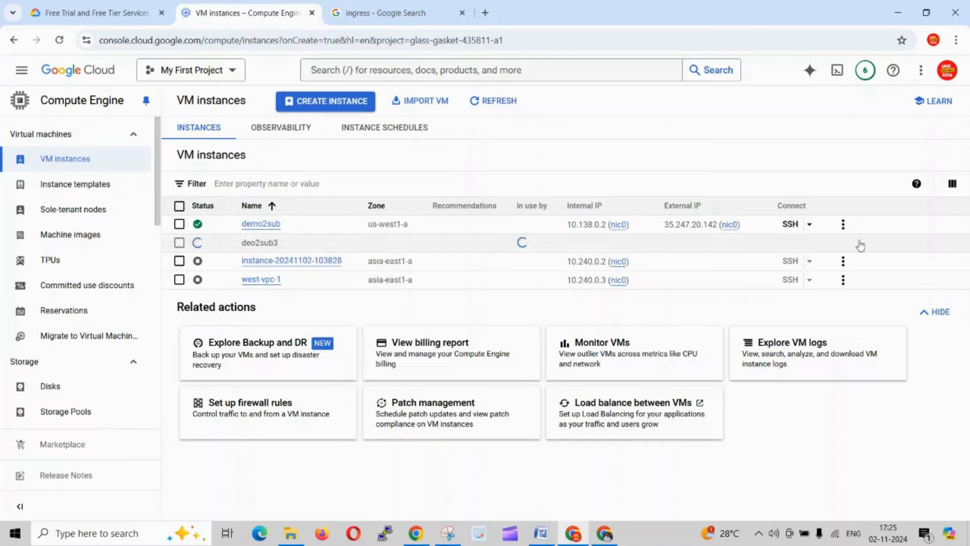
- Open an SSH-in-browser session to demo2sub, authorize the connection, and narrow its window and move it aside
{"action": "left_click", "coordinate": [786, 232]}
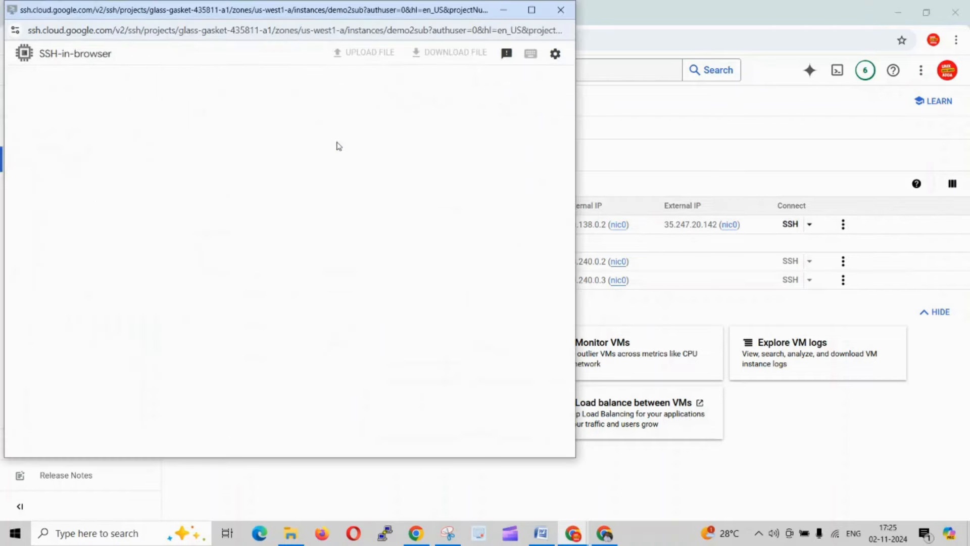
{"action": "left_click_drag", "start_coordinate": [580, 170], "coordinate": [400, 219]}
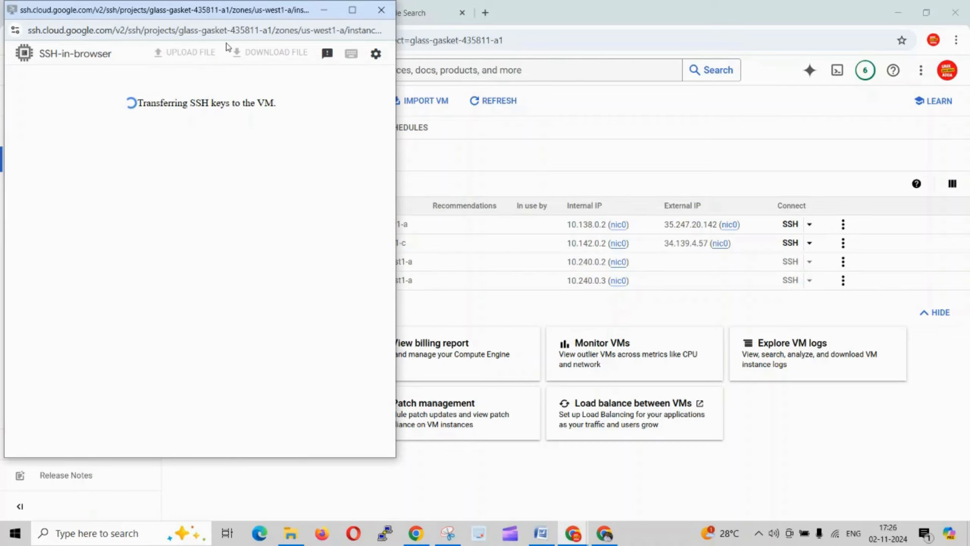
{"action": "left_click_drag", "start_coordinate": [225, 16], "coordinate": [191, 53]}
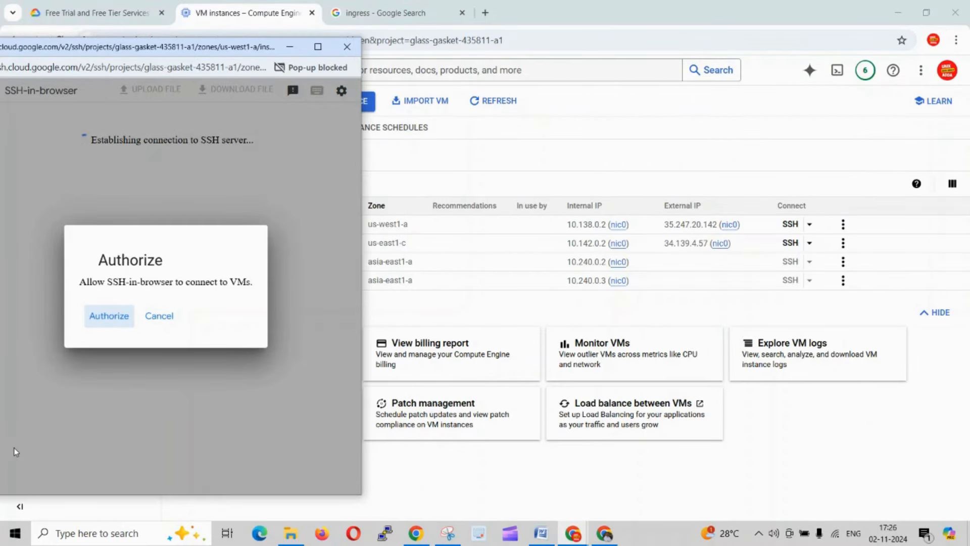
{"action": "left_click", "coordinate": [102, 319]}
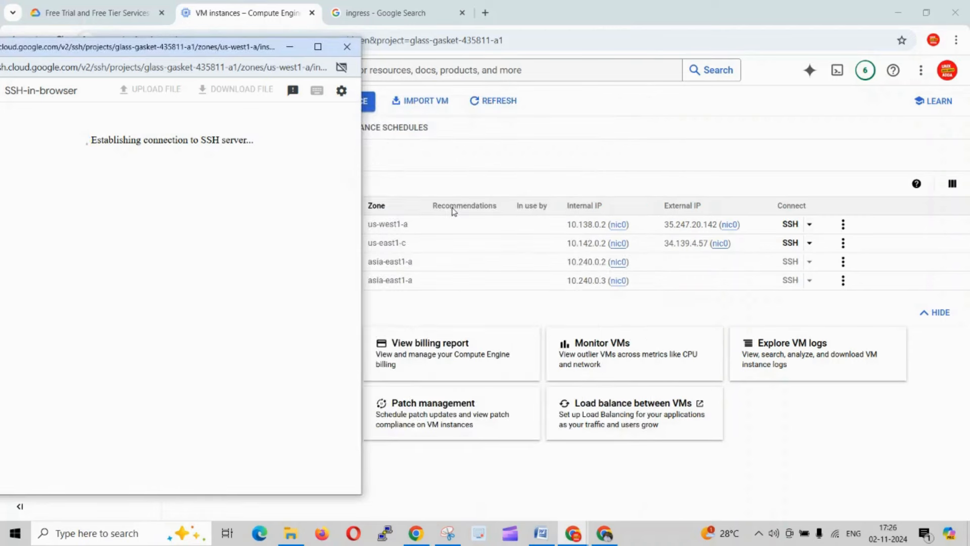
{"action": "left_click_drag", "start_coordinate": [164, 50], "coordinate": [192, 42]}
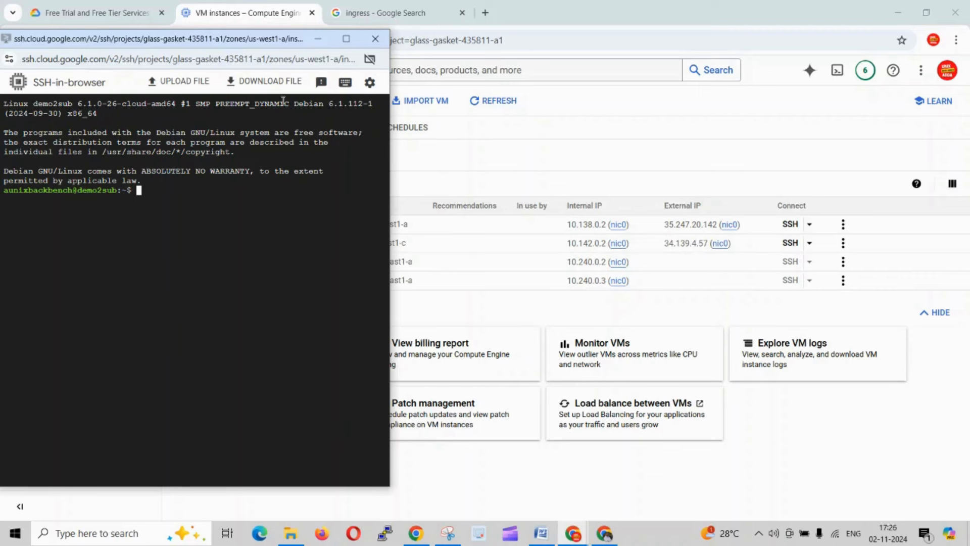
{"action": "left_click_drag", "start_coordinate": [207, 39], "coordinate": [185, 63]}
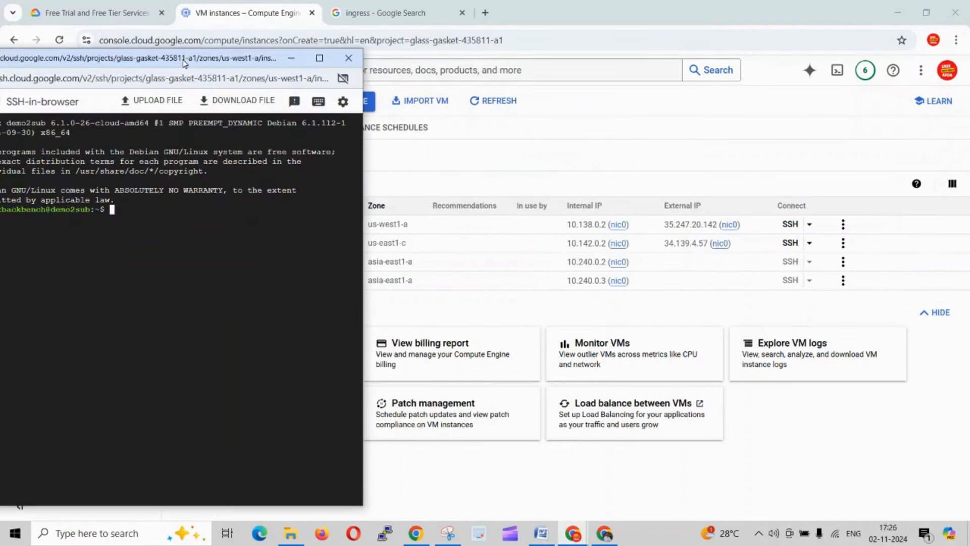
- Open an authorized SSH-in-browser session to deo2sub3 and arrange both terminal windows side by side
{"action": "left_click", "coordinate": [798, 244]}
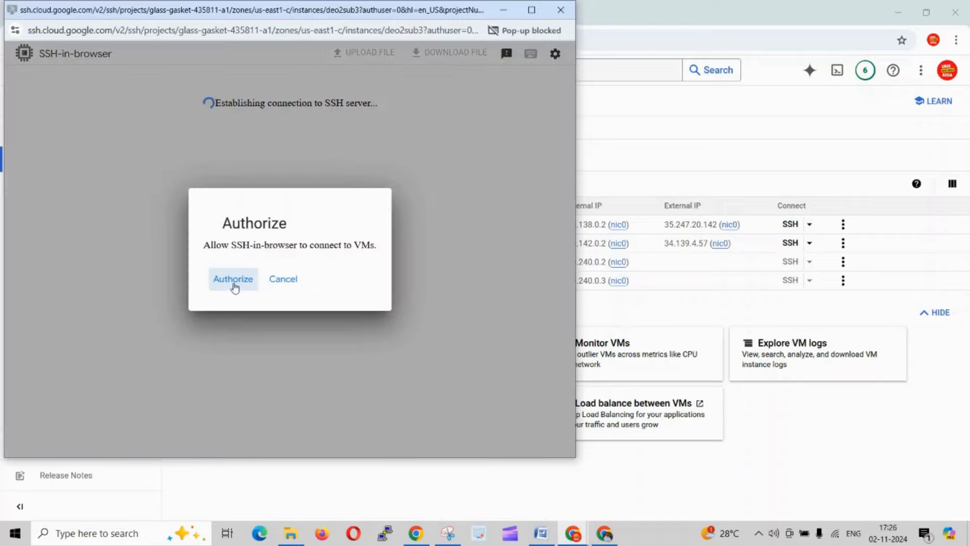
{"action": "left_click", "coordinate": [234, 279]}
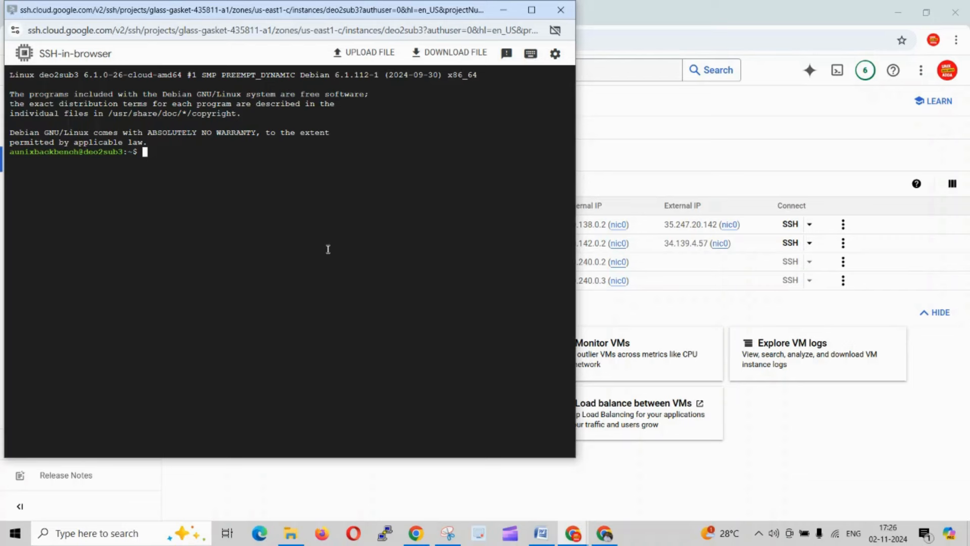
{"action": "left_click_drag", "start_coordinate": [294, 18], "coordinate": [678, 46]}
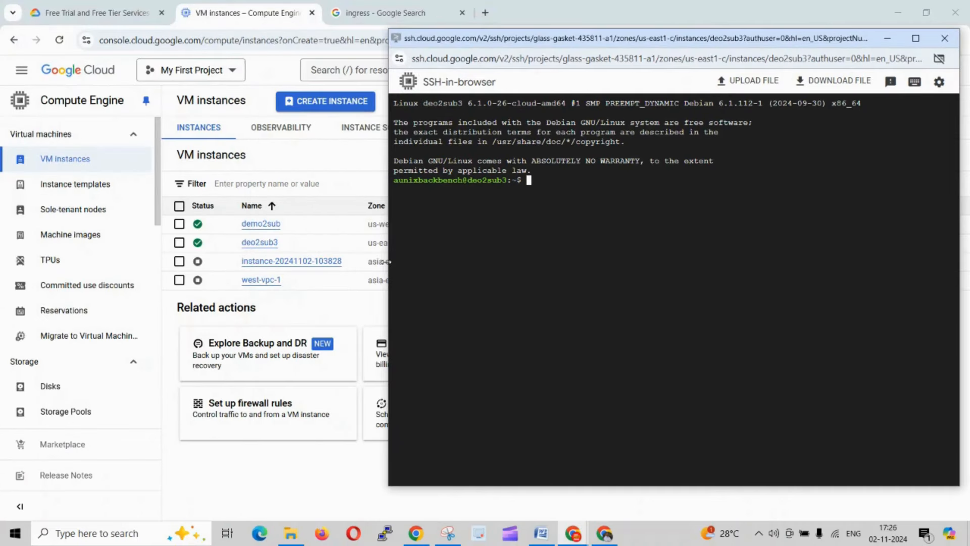
{"action": "left_click_drag", "start_coordinate": [387, 261], "coordinate": [527, 270]}
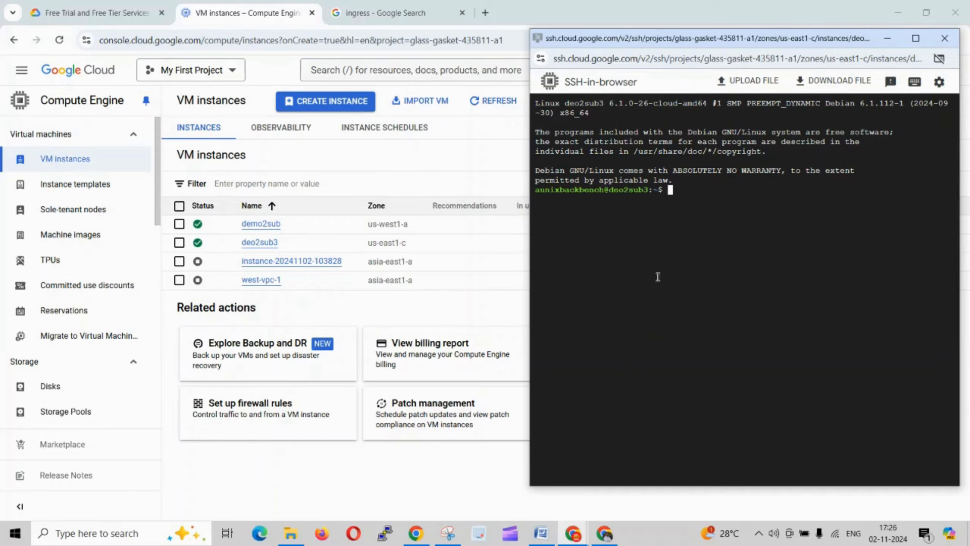
{"action": "key", "text": "alt+Tab"}
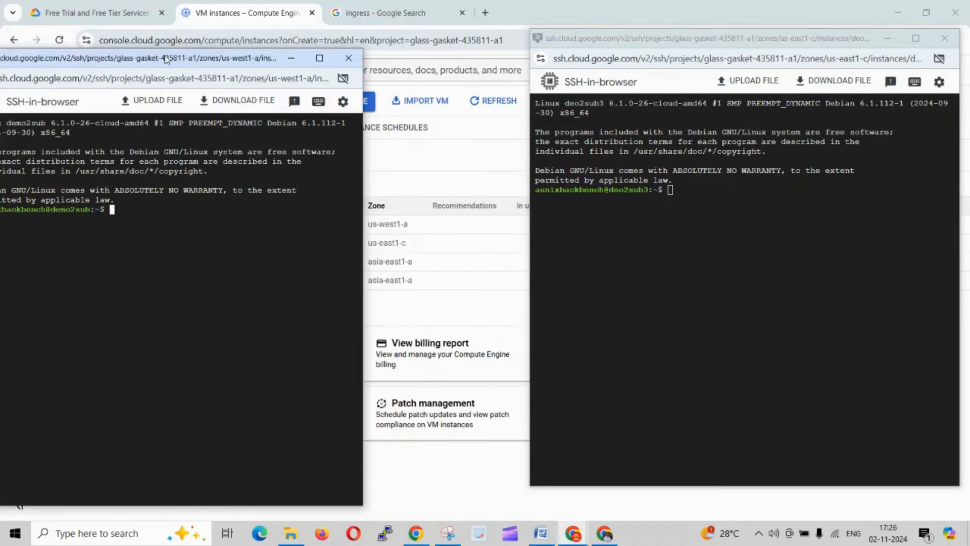
{"action": "left_click_drag", "start_coordinate": [167, 59], "coordinate": [302, 56]}
- Run ip a in both the demo2sub and deo2sub3 terminals to list their network addresses
{"action": "type", "text": "i"}
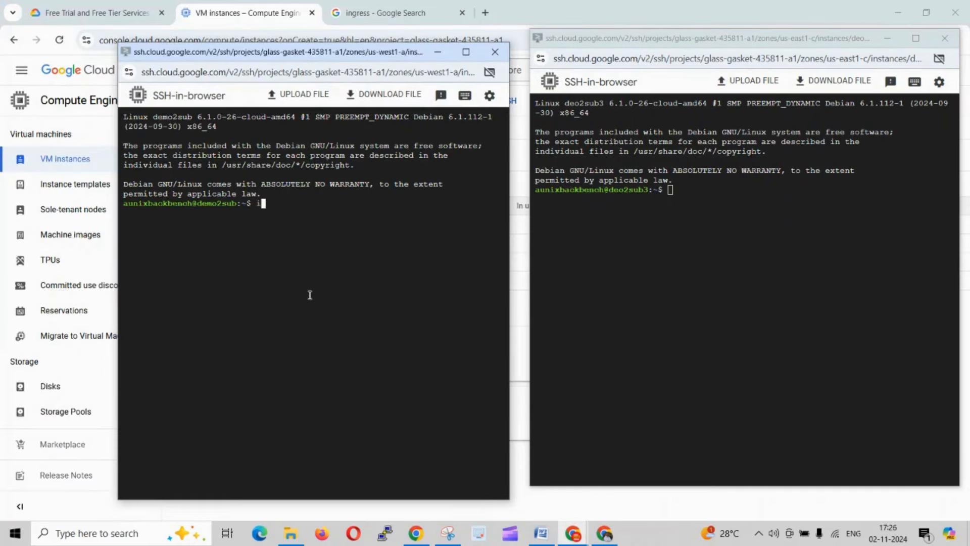
{"action": "type", "text": "p"}
{"action": "type", "text": " a"}
{"action": "key", "text": "Return"}
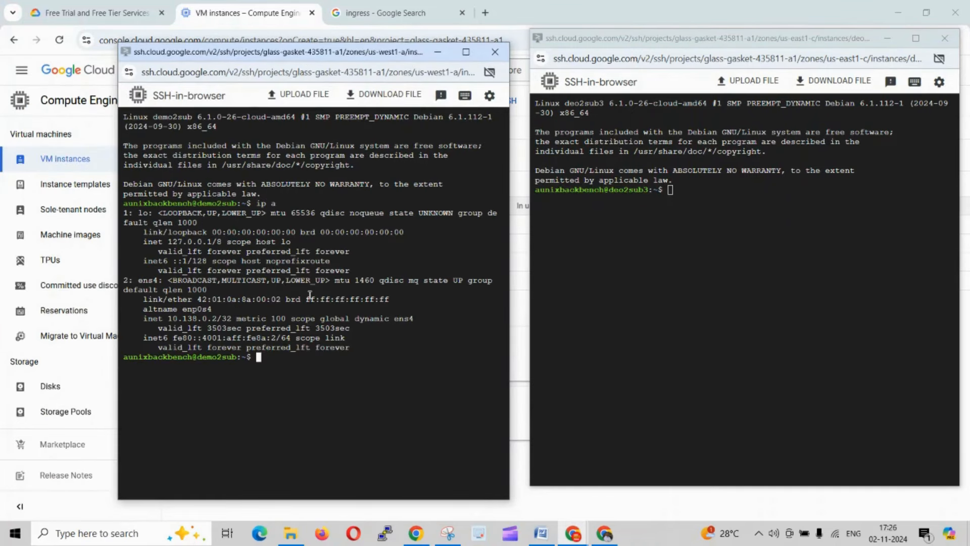
{"action": "left_click", "coordinate": [623, 227]}
{"action": "type", "text": "i"}
{"action": "type", "text": "p a"}
{"action": "key", "text": "Return"}
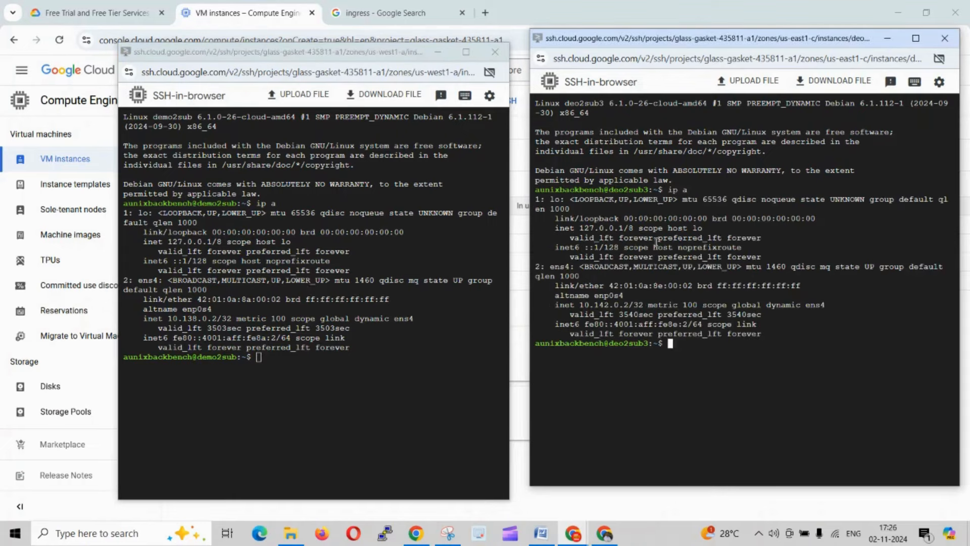
{"action": "left_click", "coordinate": [323, 387]}
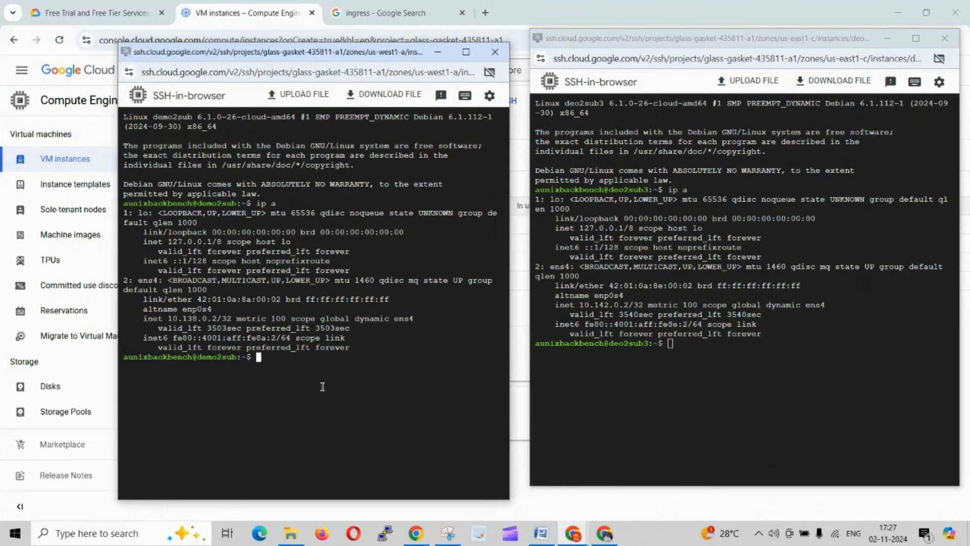
{"action": "type", "text": "ping"}
{"action": "left_click_drag", "start_coordinate": [642, 304], "coordinate": [564, 307]}
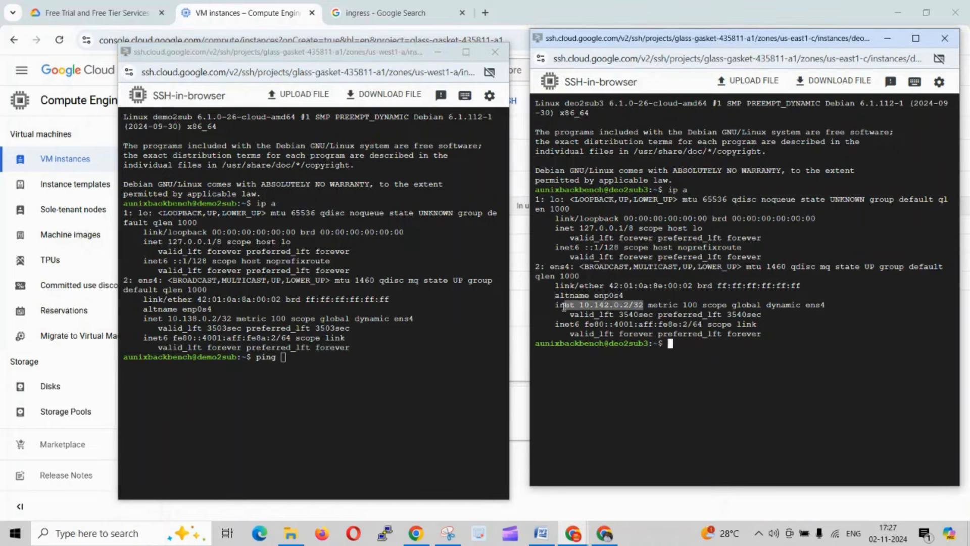
{"action": "right_click", "coordinate": [608, 308]}
{"action": "left_click", "coordinate": [641, 92]}
{"action": "right_click", "coordinate": [404, 338]}
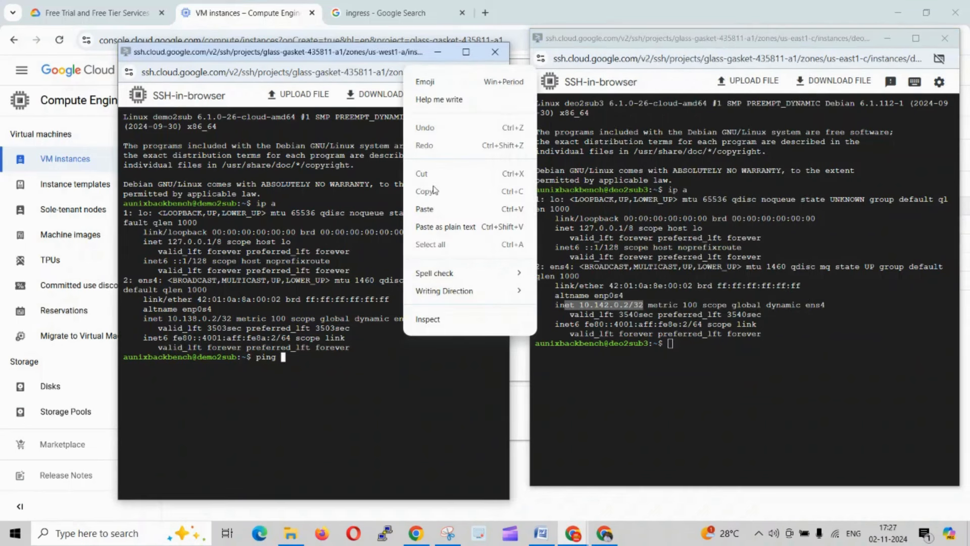
{"action": "left_click", "coordinate": [427, 209]}
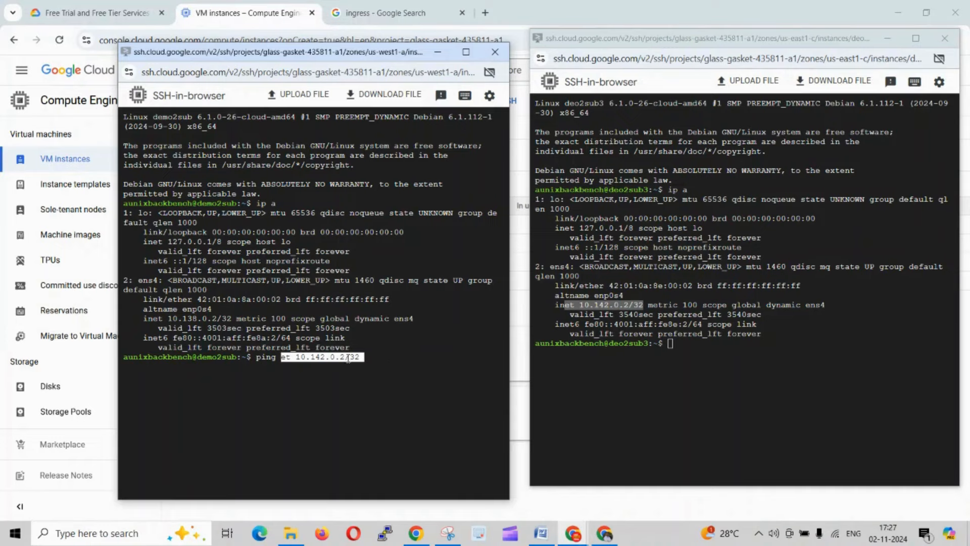
{"action": "key", "text": "ctrl+c"}
- Ping deo2sub3 at 10.142.0.2 from the demo2sub terminal, and stop the ping after several replies
{"action": "type", "text": "p"}
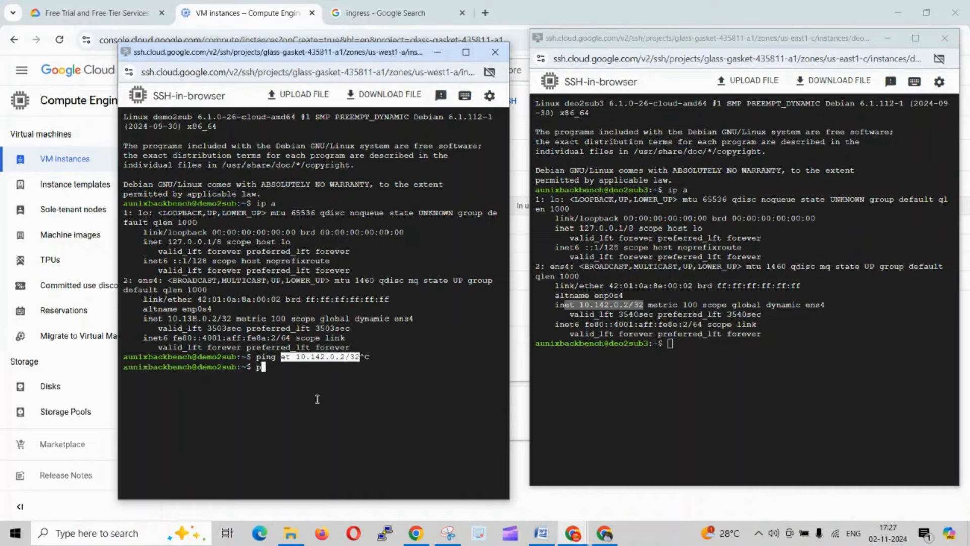
{"action": "type", "text": "ing 10.142.0.2"}
{"action": "key", "text": "Return"}
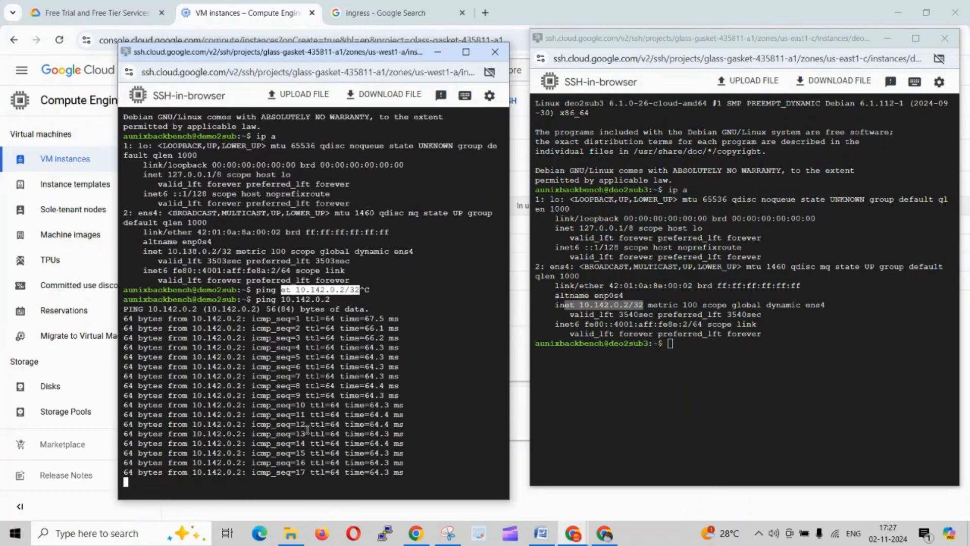
{"action": "key", "text": "ctrl+c"}
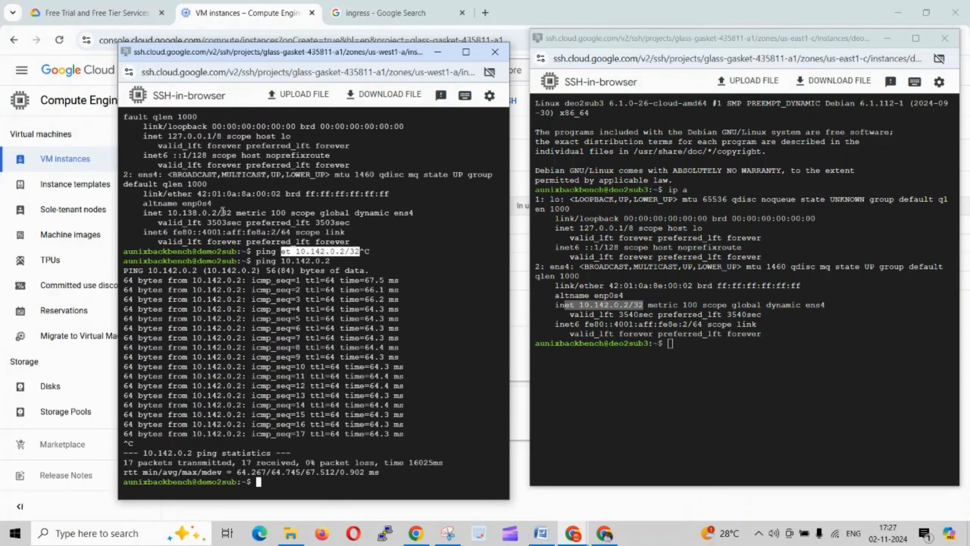
- Ping demo2sub at 10.138.0.2 from the deo2sub3 terminal, and stop the ping after a few replies
{"action": "left_click", "coordinate": [708, 365]}
{"action": "type", "text": "p"}
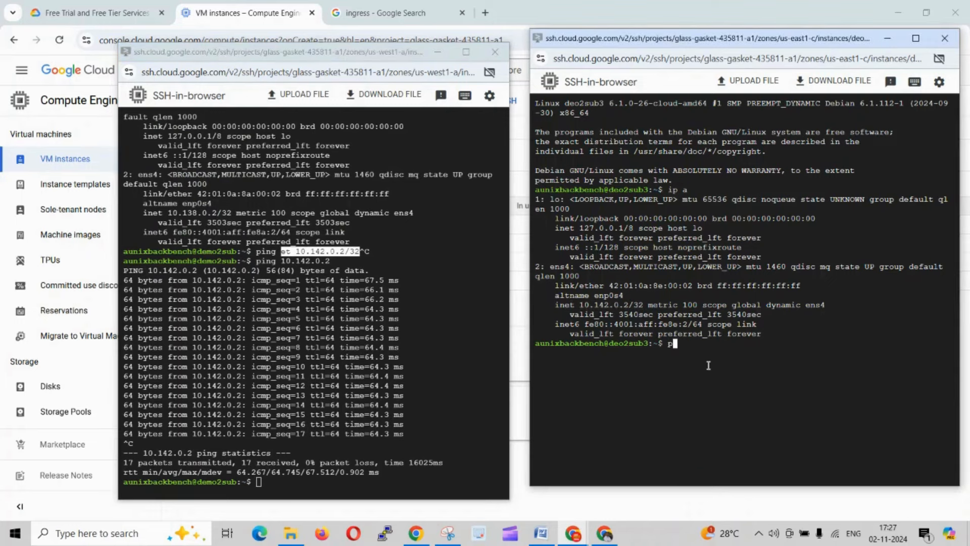
{"action": "type", "text": "ing 10.138.0.2"}
{"action": "key", "text": "Return"}
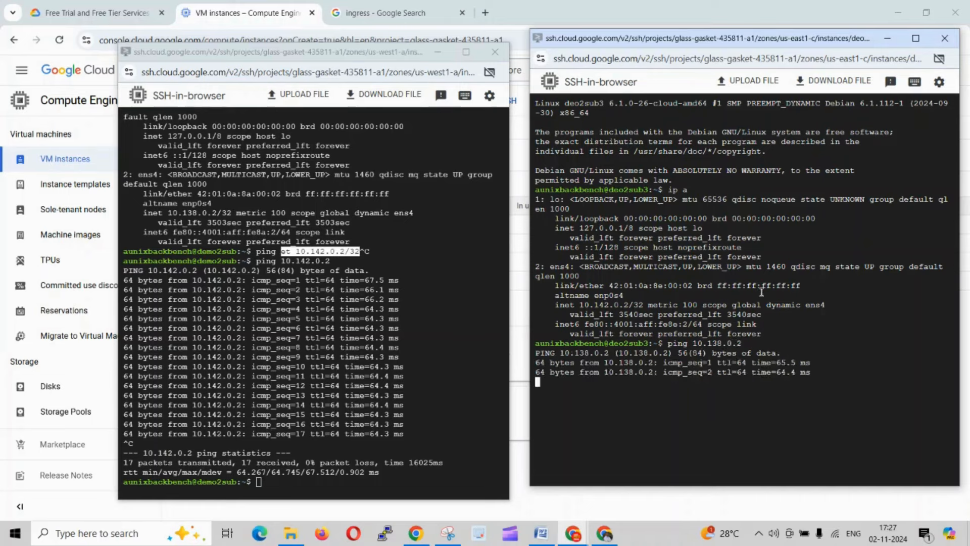
{"action": "key", "text": "ctrl+c"}
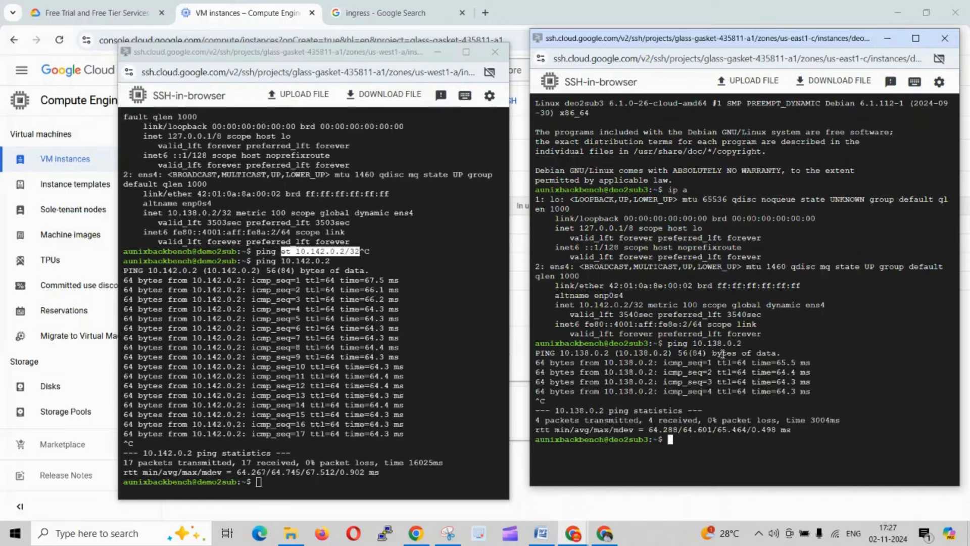
- Switch to the VPC-doc-1 Word document and review the VPC network diagram and the subnet descriptions below it
{"action": "key", "text": "alt+Tab"}
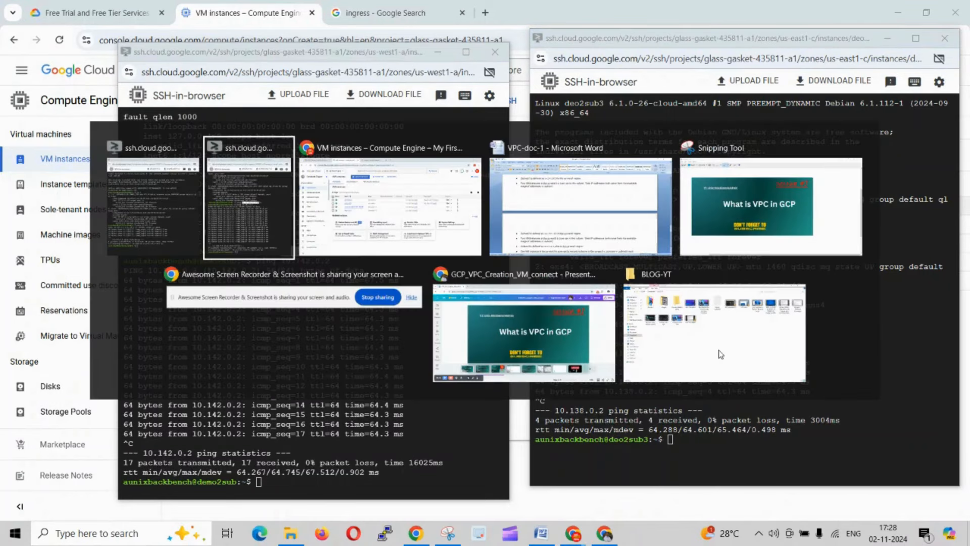
{"action": "key", "text": "alt+Tab"}
{"action": "key", "text": "alt+Tab"}
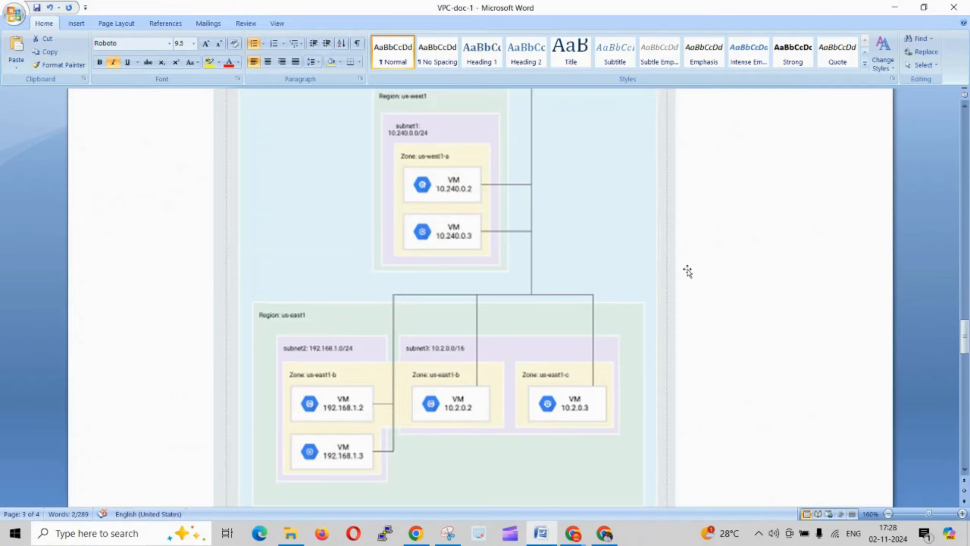
{"action": "scroll", "coordinate": [688, 271], "scroll_direction": "up", "scroll_amount": 10}
{"action": "scroll", "coordinate": [688, 270], "scroll_direction": "down", "scroll_amount": 10}
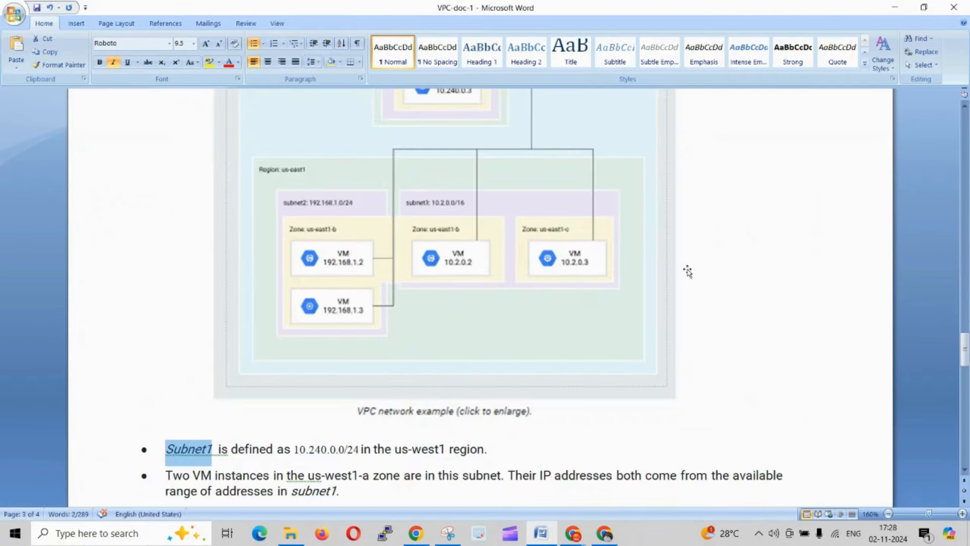
{"action": "scroll", "coordinate": [687, 272], "scroll_direction": "down", "scroll_amount": 8}
{"action": "scroll", "coordinate": [363, 186], "scroll_direction": "up", "scroll_amount": 1}
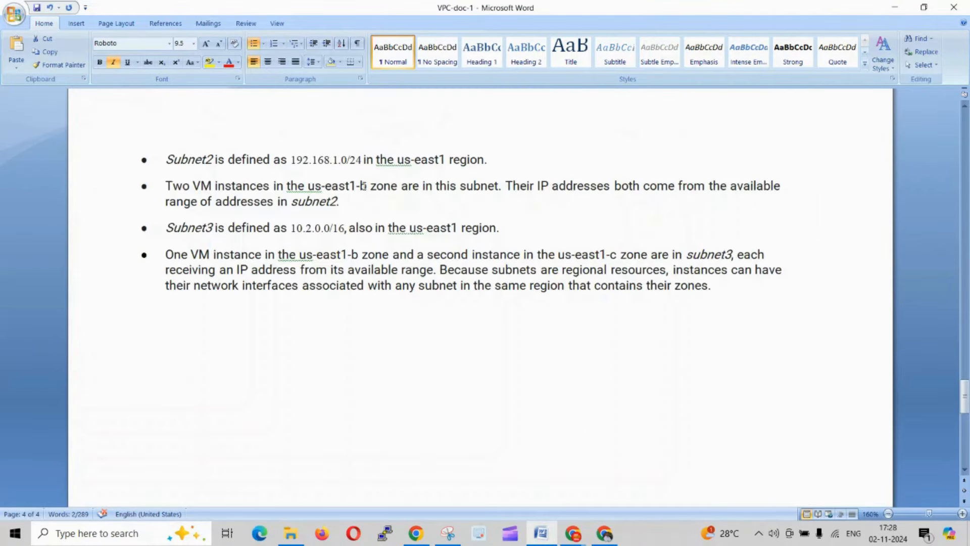
{"action": "scroll", "coordinate": [525, 293], "scroll_direction": "up", "scroll_amount": 2}
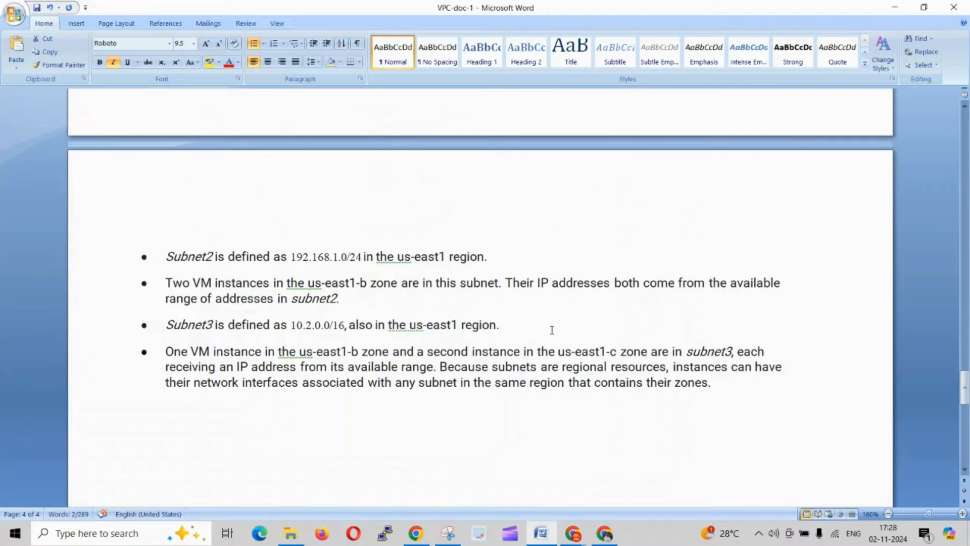
- Go back to the diagram comparing traditional VPCs with the Cloud VPC network and review it
{"action": "scroll", "coordinate": [553, 333], "scroll_direction": "up", "scroll_amount": 10}
{"action": "scroll", "coordinate": [559, 338], "scroll_direction": "up", "scroll_amount": 10}
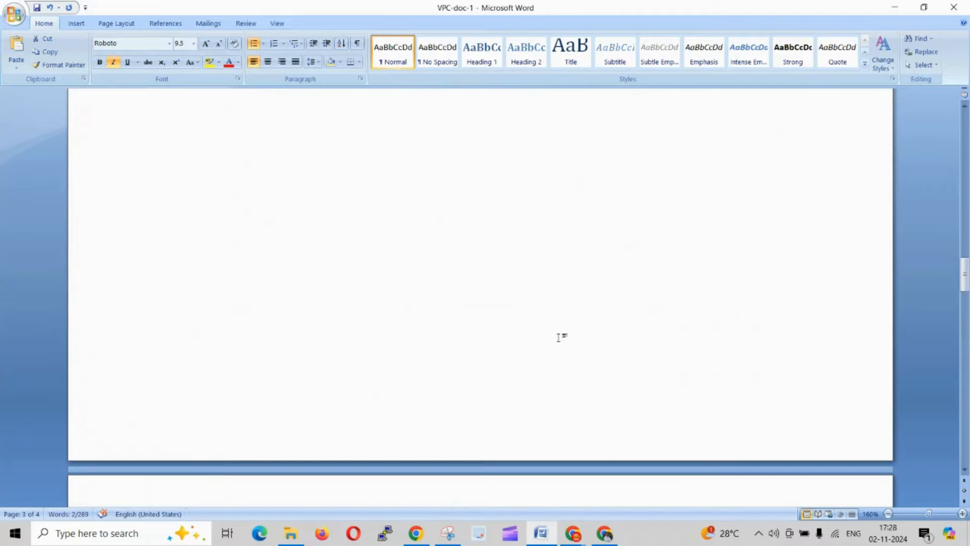
{"action": "scroll", "coordinate": [558, 337], "scroll_direction": "up", "scroll_amount": 5}
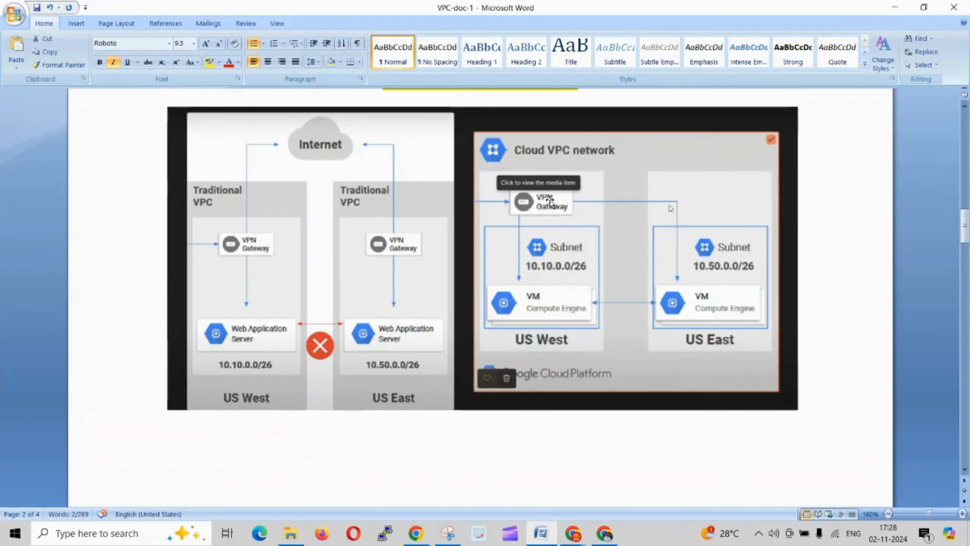
- Switch to the Google Cloud console in Chrome, search for vpc, and open the demo-2-vpc network's details from the VPC networks list
{"action": "key", "text": "alt+Tab"}
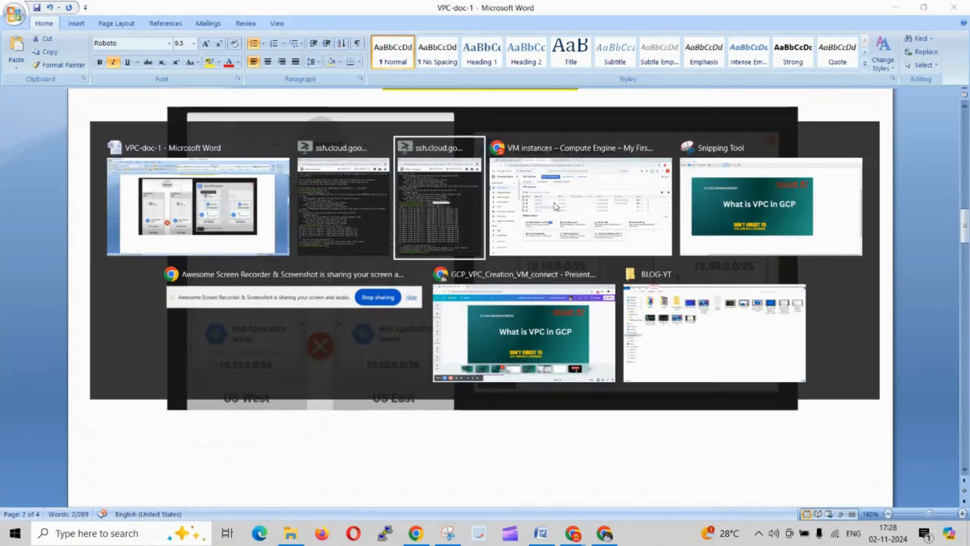
{"action": "left_click", "coordinate": [556, 206]}
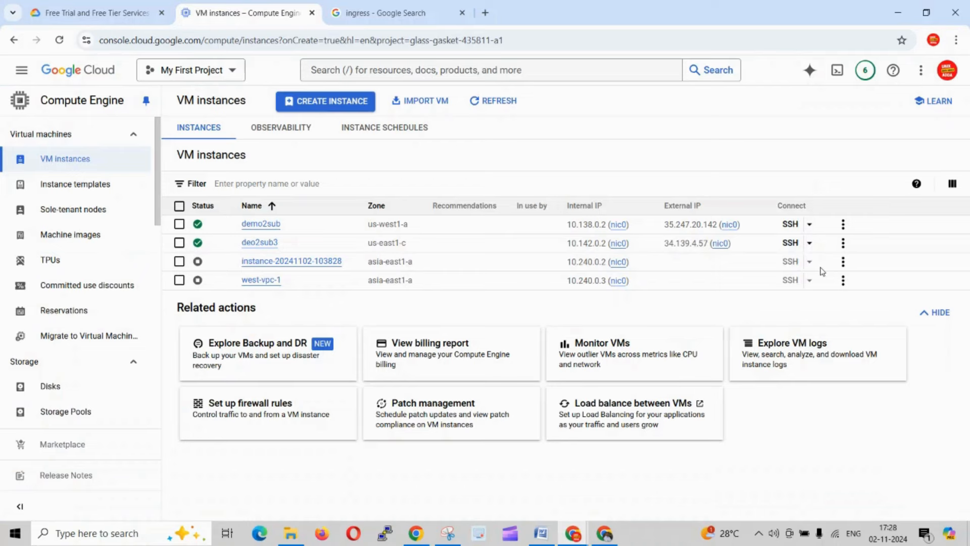
{"action": "left_click", "coordinate": [444, 70]}
{"action": "type", "text": "vp"}
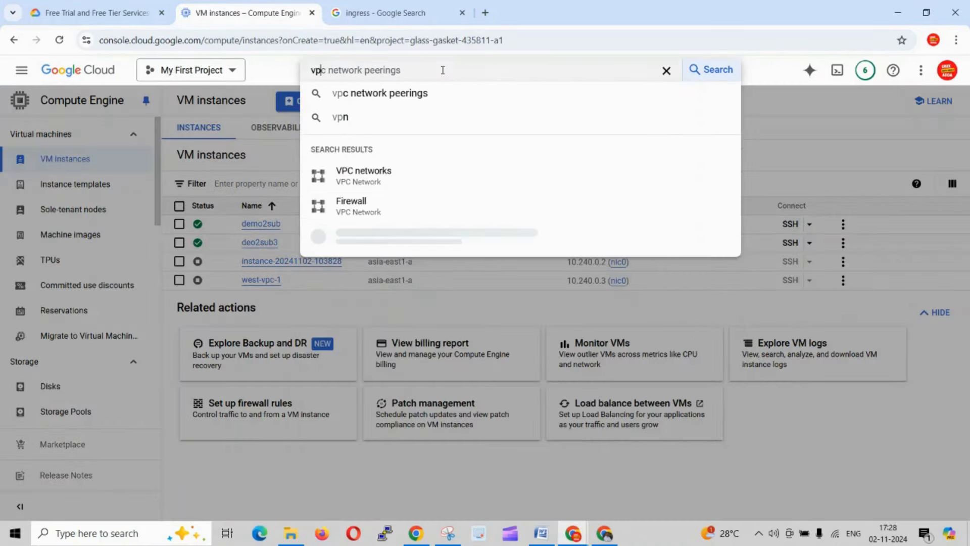
{"action": "type", "text": "c"}
{"action": "left_click", "coordinate": [372, 177]}
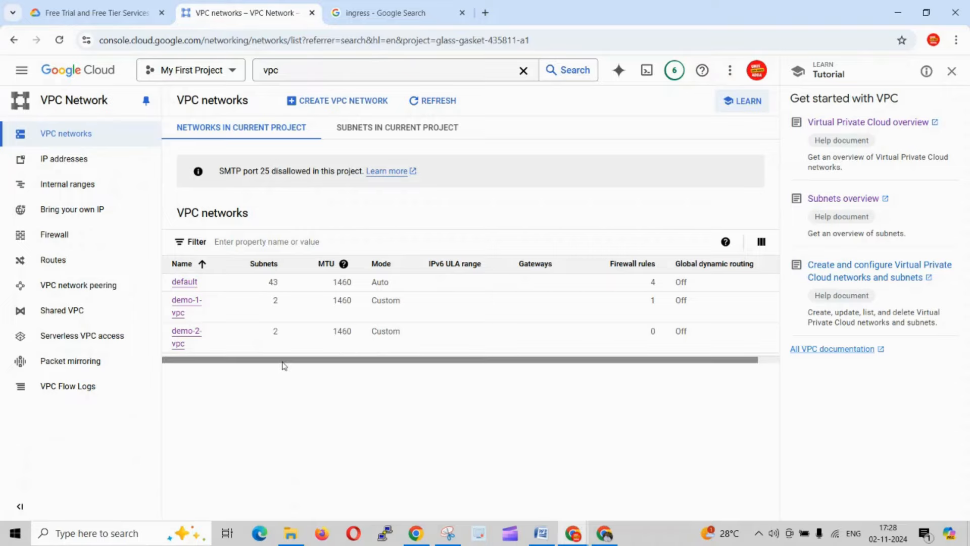
{"action": "left_click", "coordinate": [186, 335]}
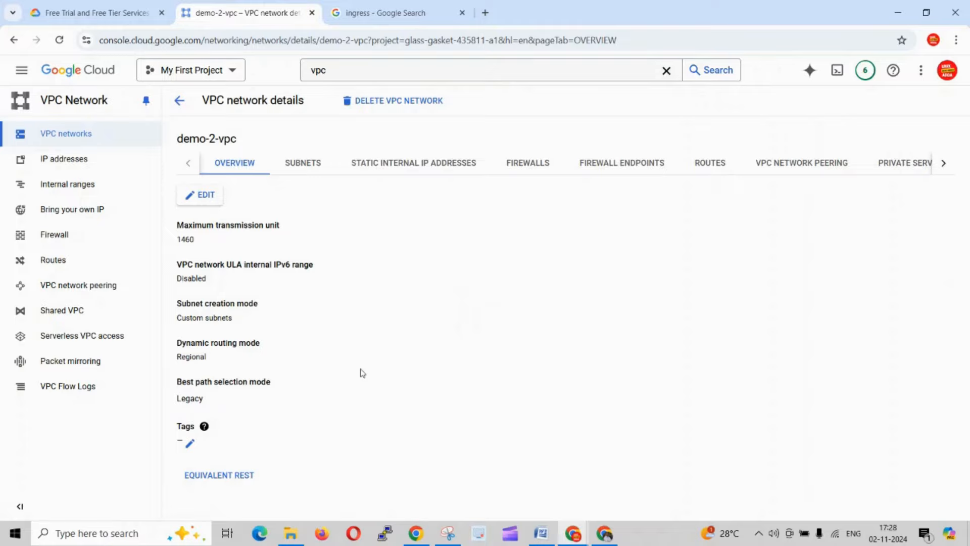
- Review the subnets of demo-2-vpc and their regions, expanding and collapsing the demo-2-vpc-sub row
{"action": "left_click", "coordinate": [312, 168]}
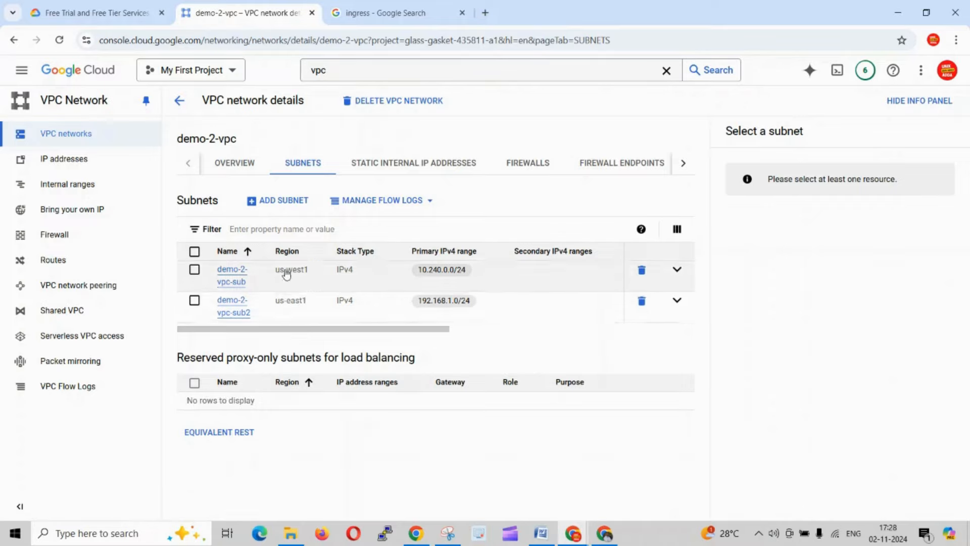
{"action": "left_click", "coordinate": [675, 271]}
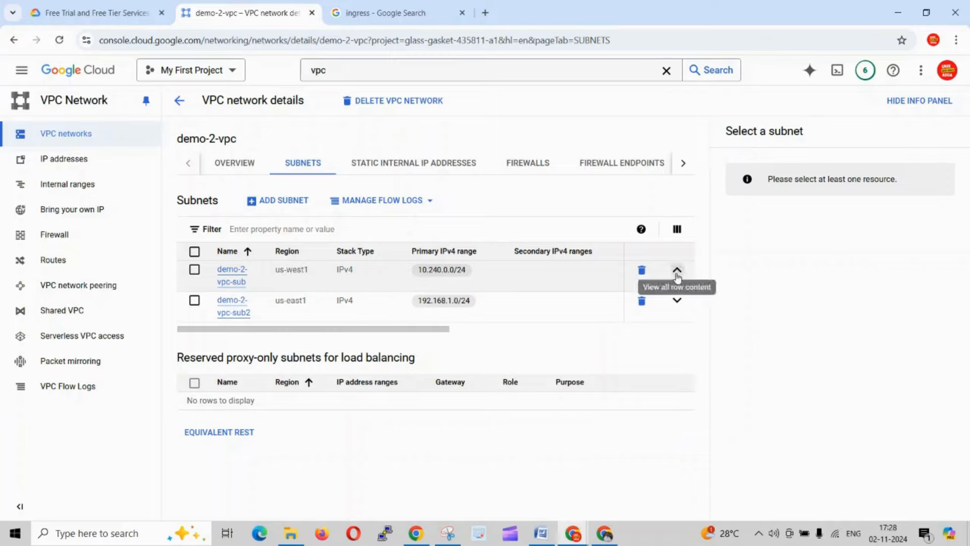
{"action": "left_click", "coordinate": [677, 276]}
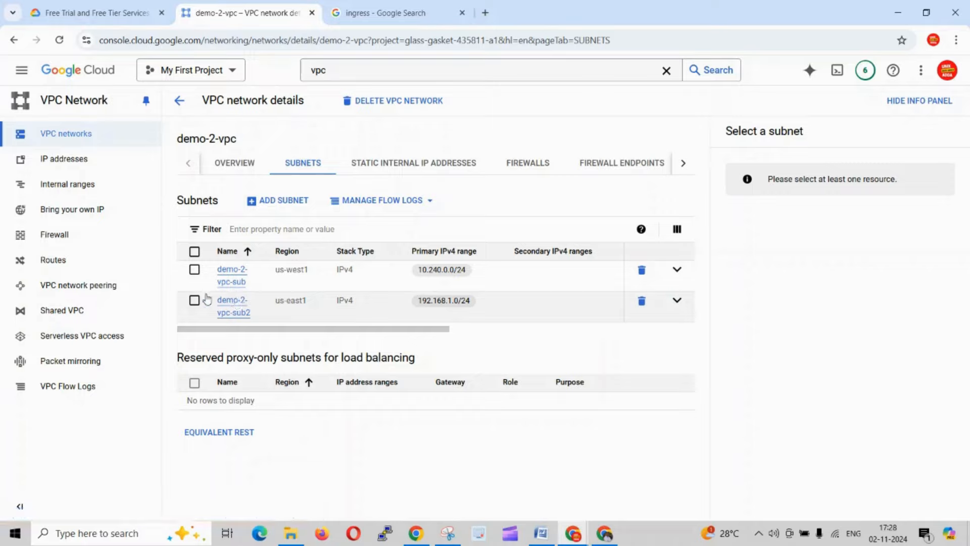
- Check the demo-2-vpc overview, reopen it from the VPC networks list, and switch back to the VPC-doc-1 Word document's network diagram
{"action": "left_click", "coordinate": [231, 165]}
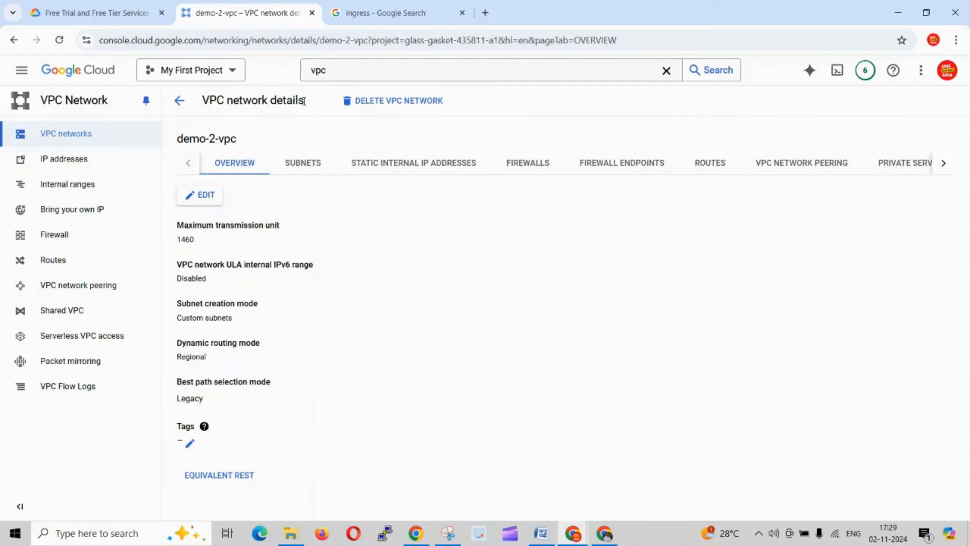
{"action": "left_click", "coordinate": [181, 102]}
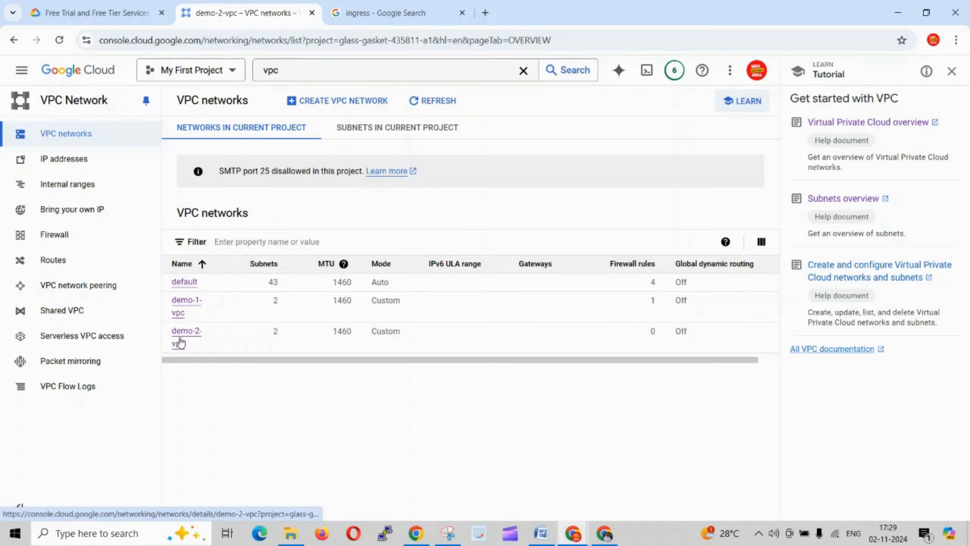
{"action": "left_click", "coordinate": [178, 343]}
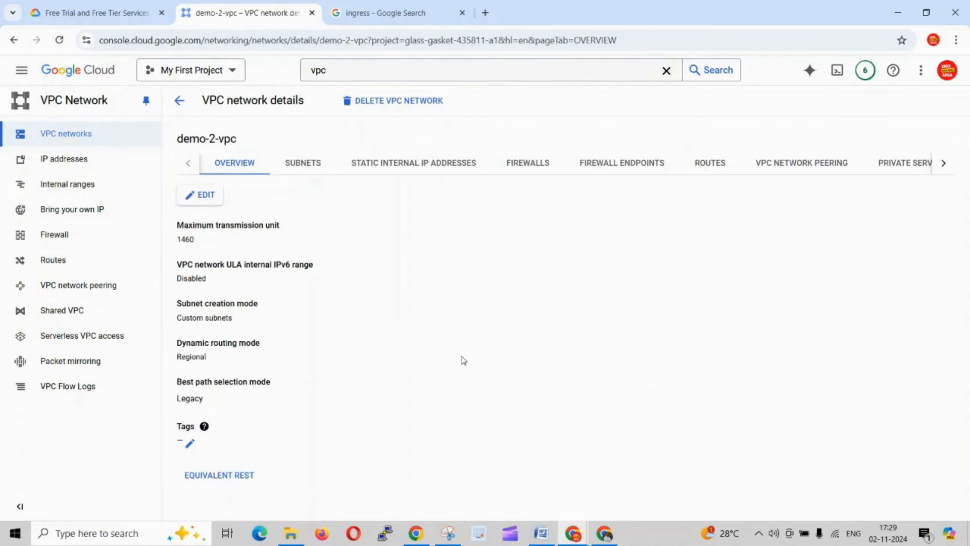
{"action": "key", "text": "alt+Tab"}
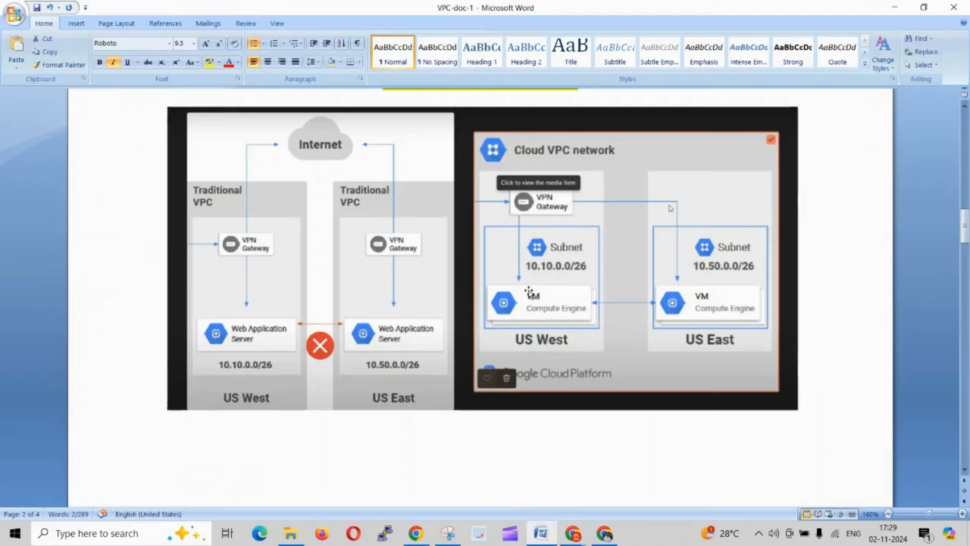